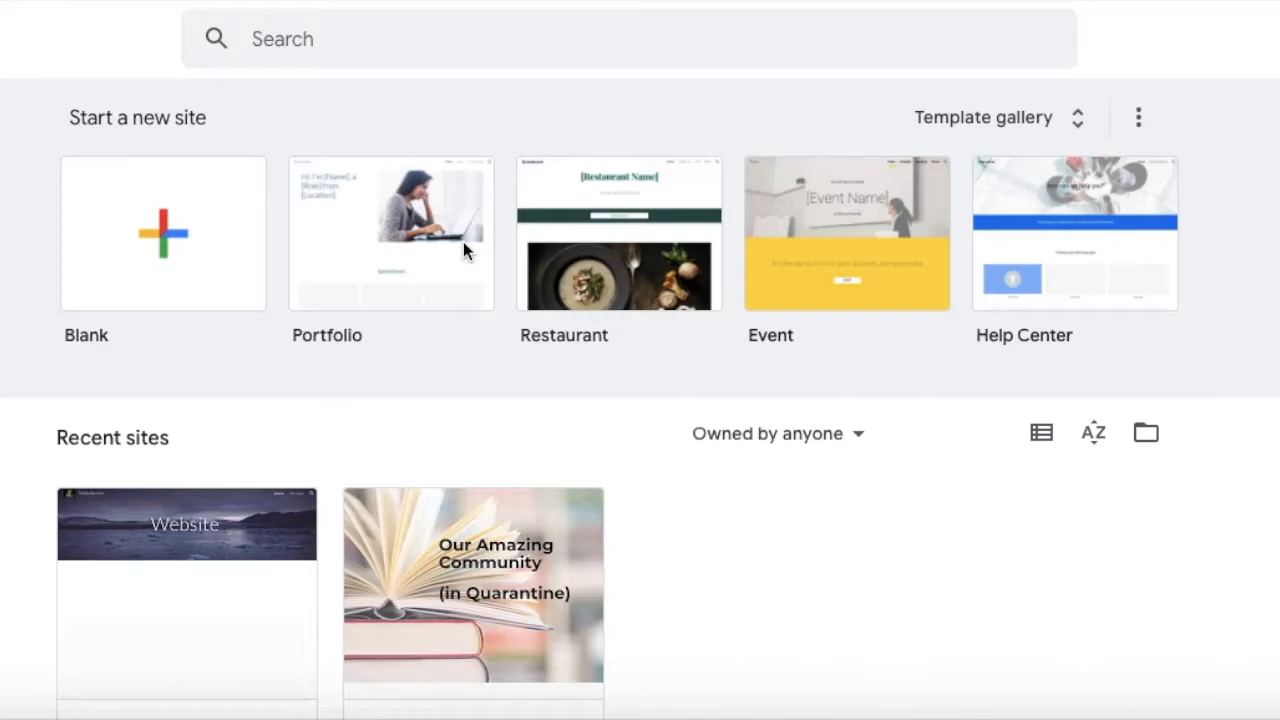
- Create a blank site and replace the placeholder page title with "Home Page"
{"action": "left_click", "coordinate": [165, 250]}
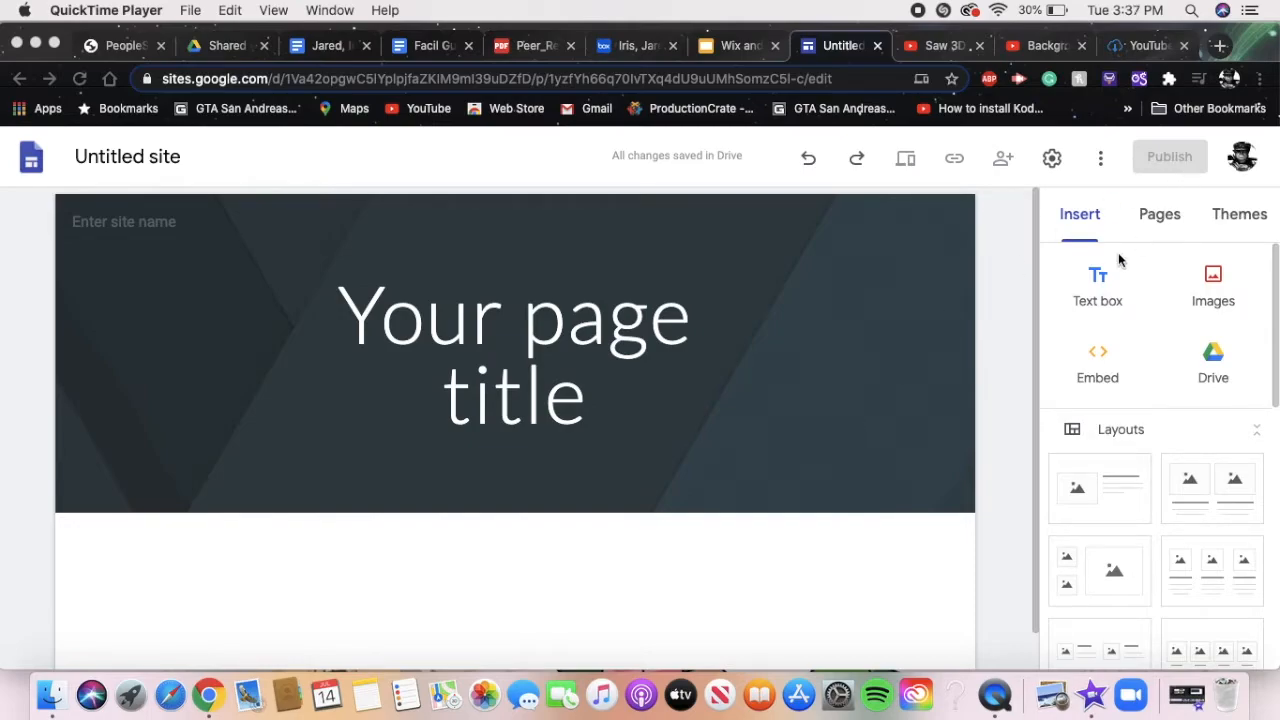
{"action": "left_click", "coordinate": [567, 390]}
{"action": "left_click", "coordinate": [549, 395]}
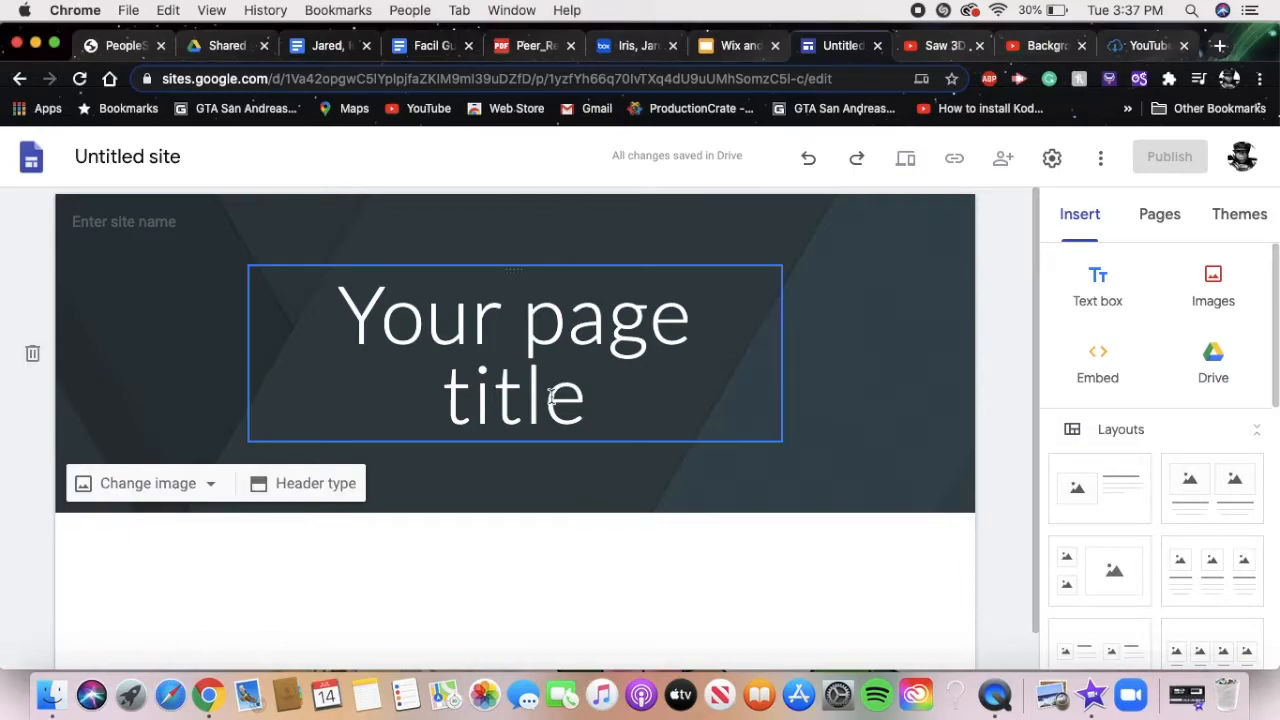
{"action": "left_click", "coordinate": [549, 395]}
{"action": "left_click_drag", "start_coordinate": [586, 402], "coordinate": [335, 330]}
{"action": "type", "text": "Home Pa"}
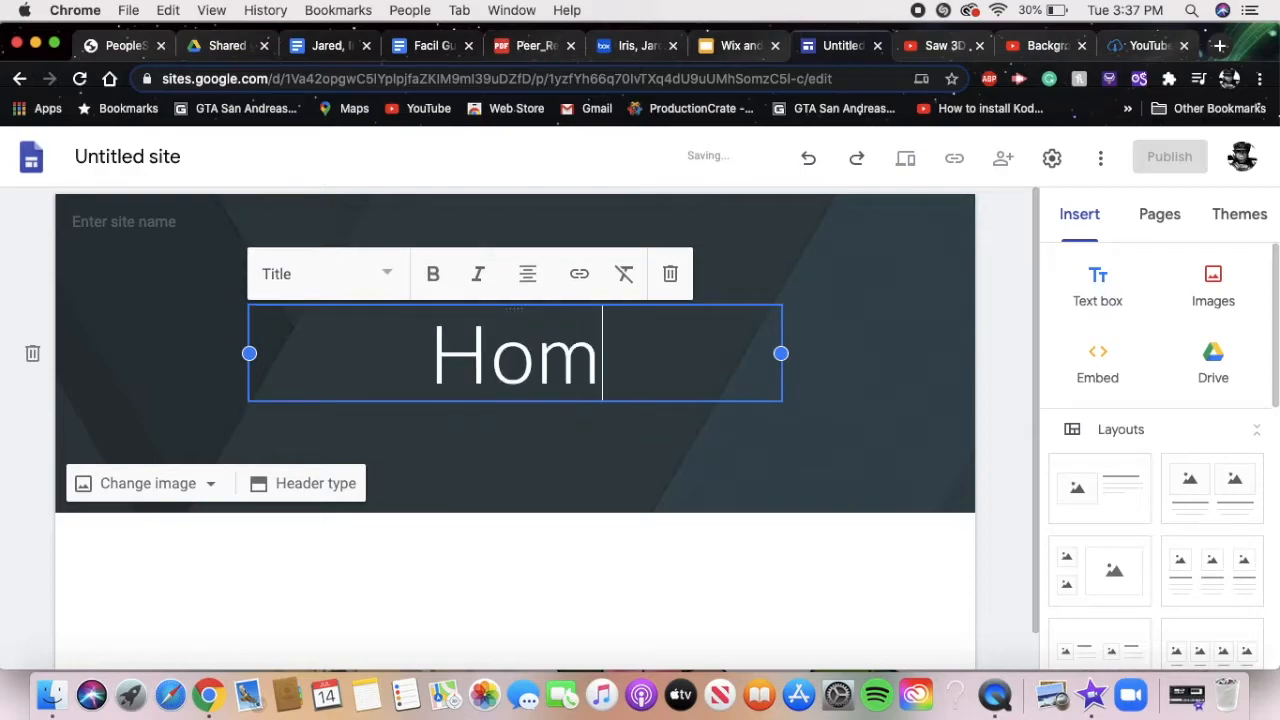
{"action": "type", "text": "ge"}
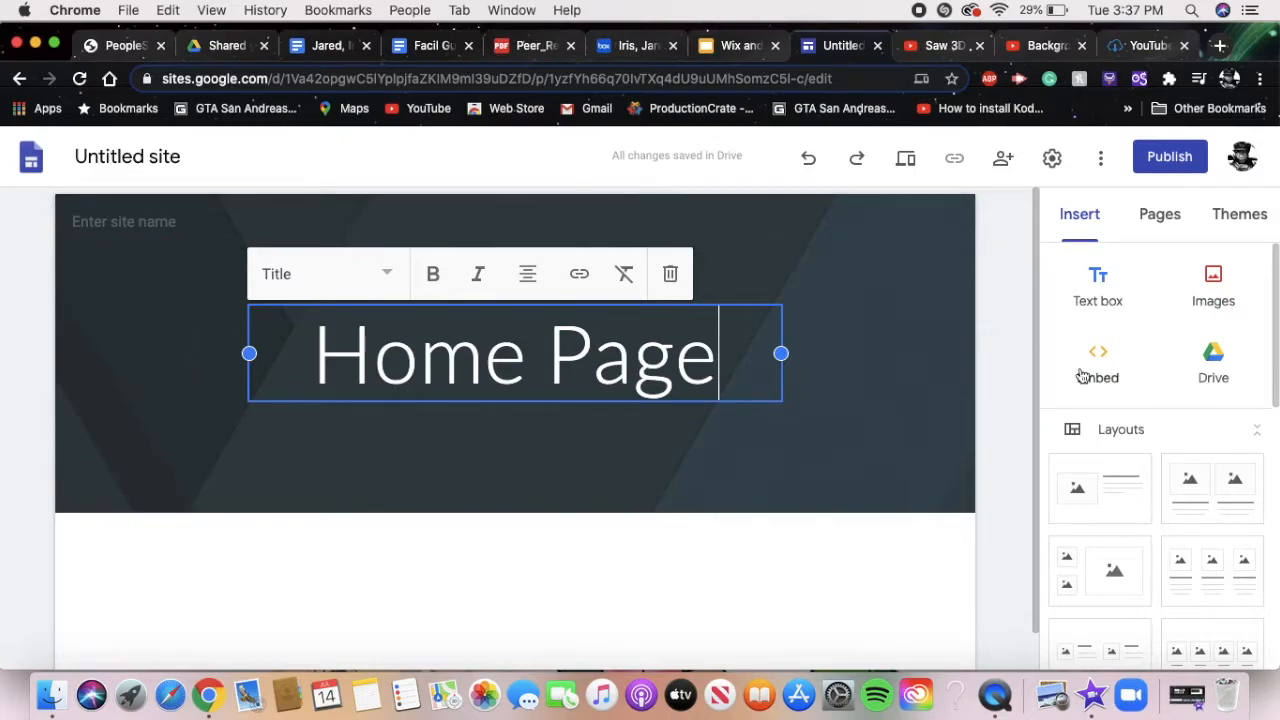
- Name the site "Website.com" and view the brand image settings for adding a logo
{"action": "left_click", "coordinate": [117, 221]}
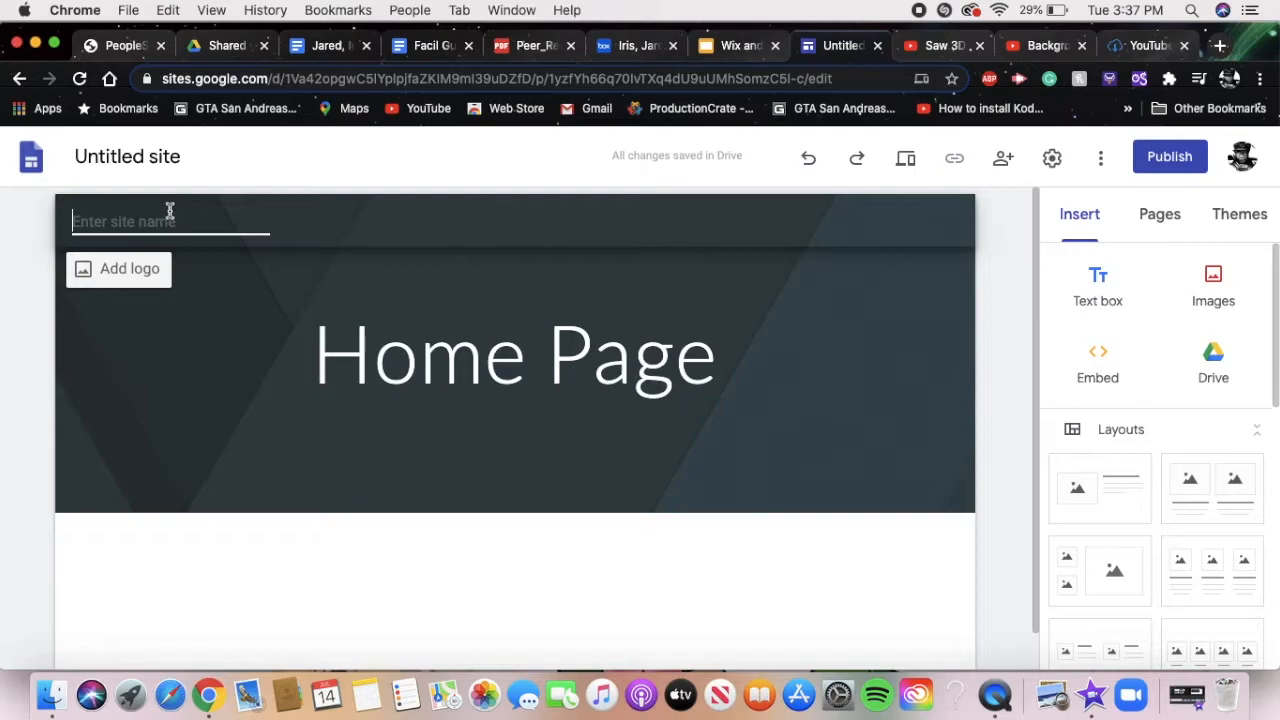
{"action": "type", "text": "Website.com"}
{"action": "left_click", "coordinate": [120, 278]}
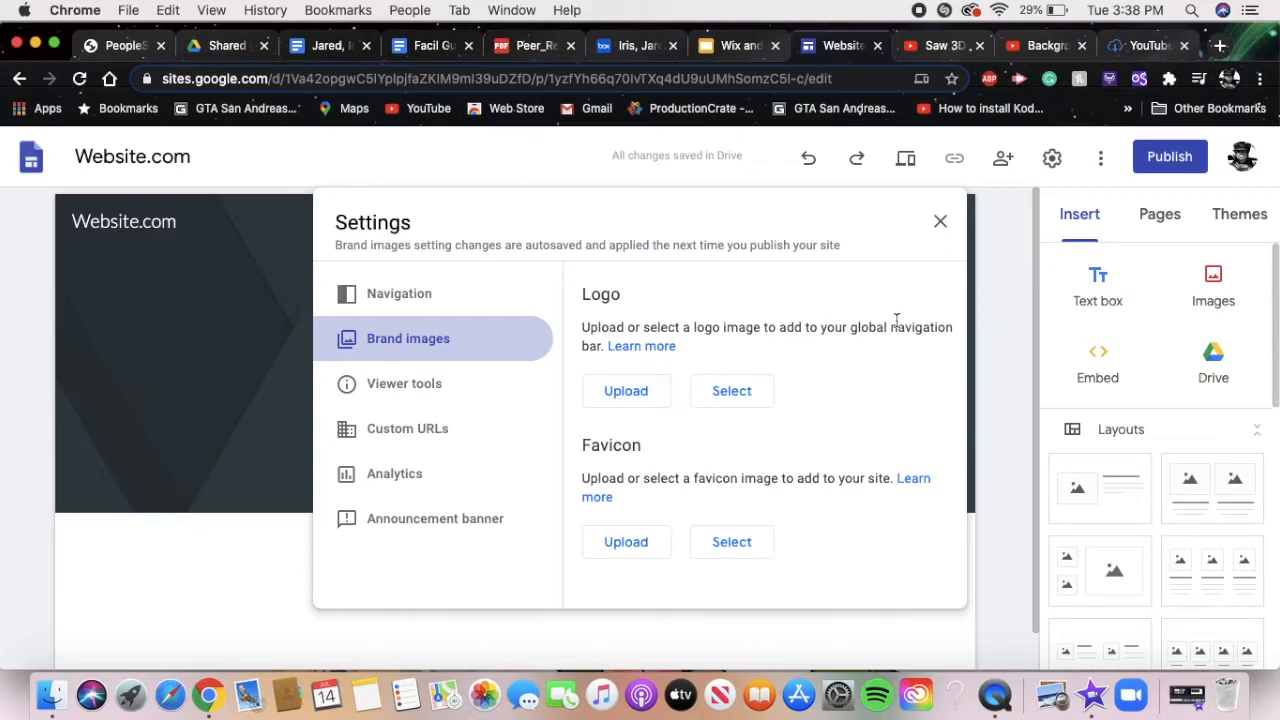
{"action": "left_click", "coordinate": [940, 223]}
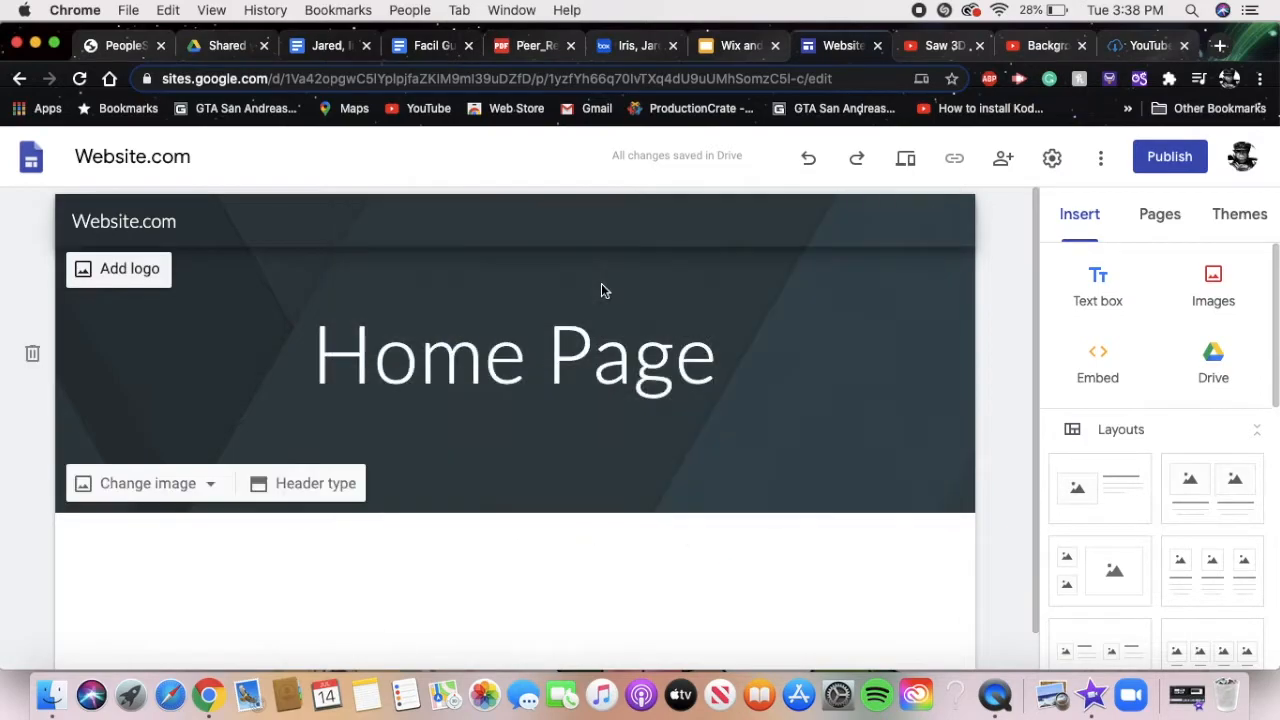
- Try the Title only, Large banner and Cover header types on the home page and return to Banner
{"action": "left_click", "coordinate": [280, 489]}
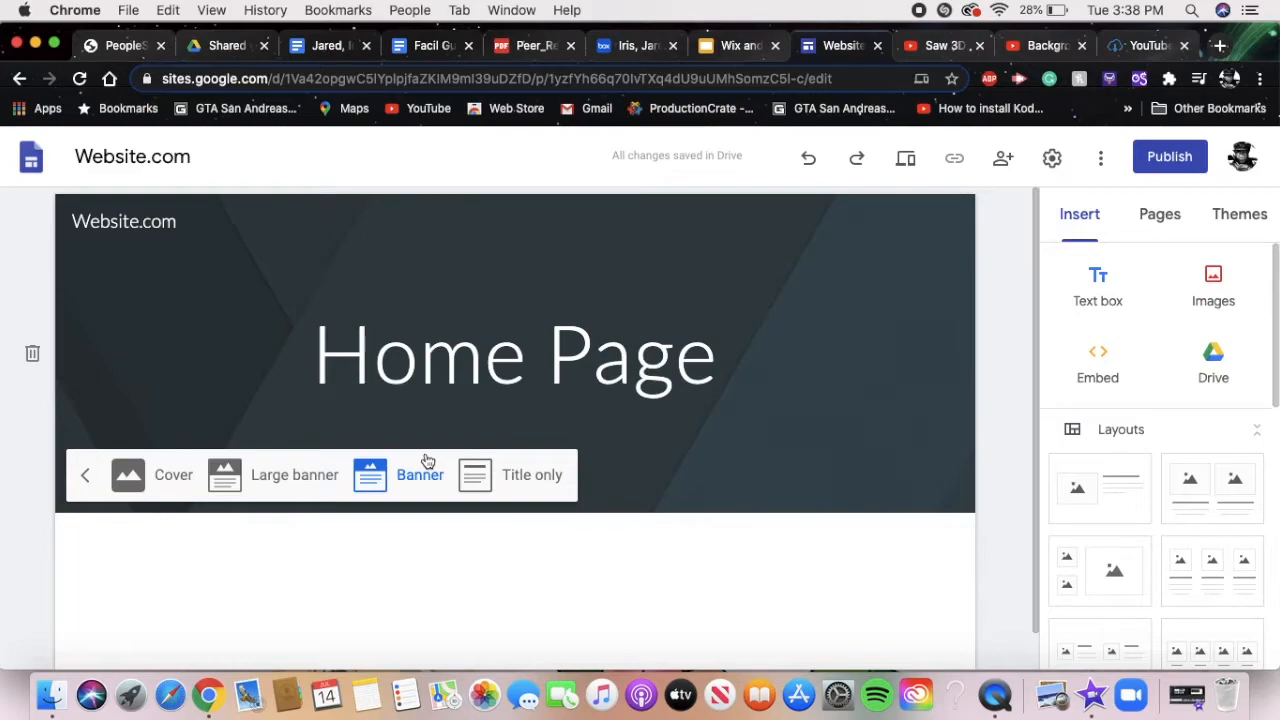
{"action": "left_click", "coordinate": [496, 475]}
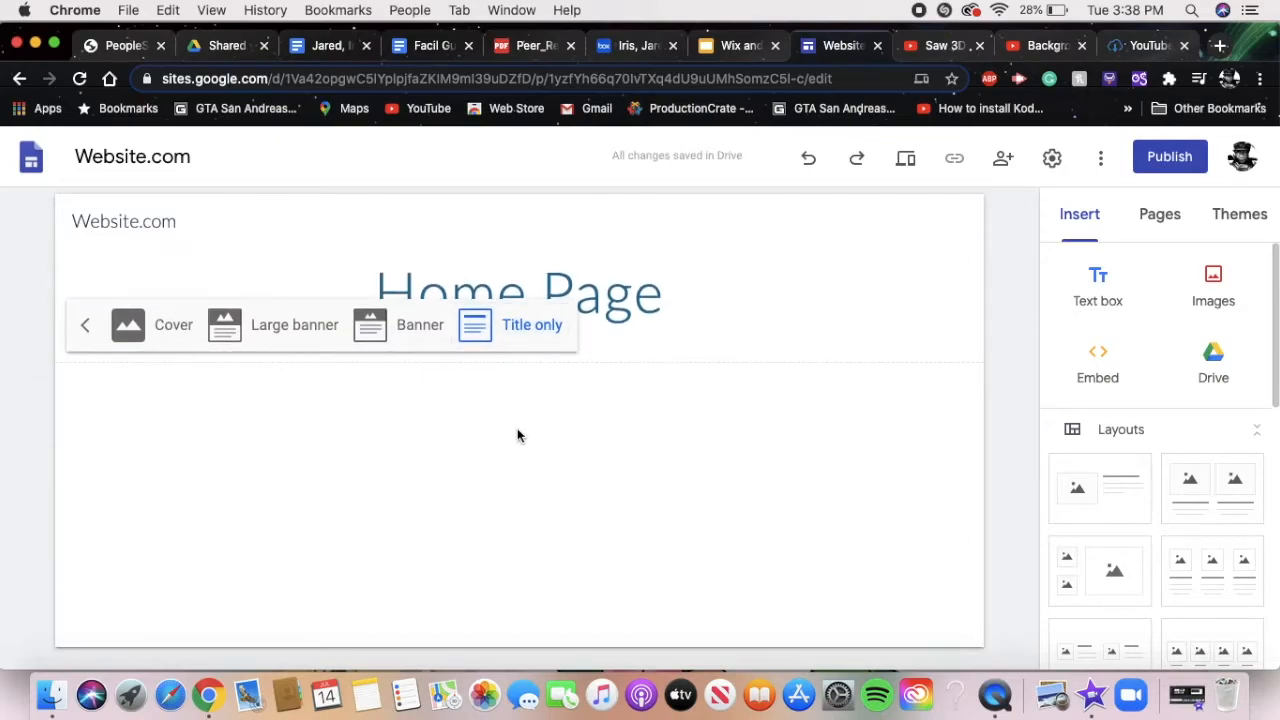
{"action": "left_click", "coordinate": [408, 328]}
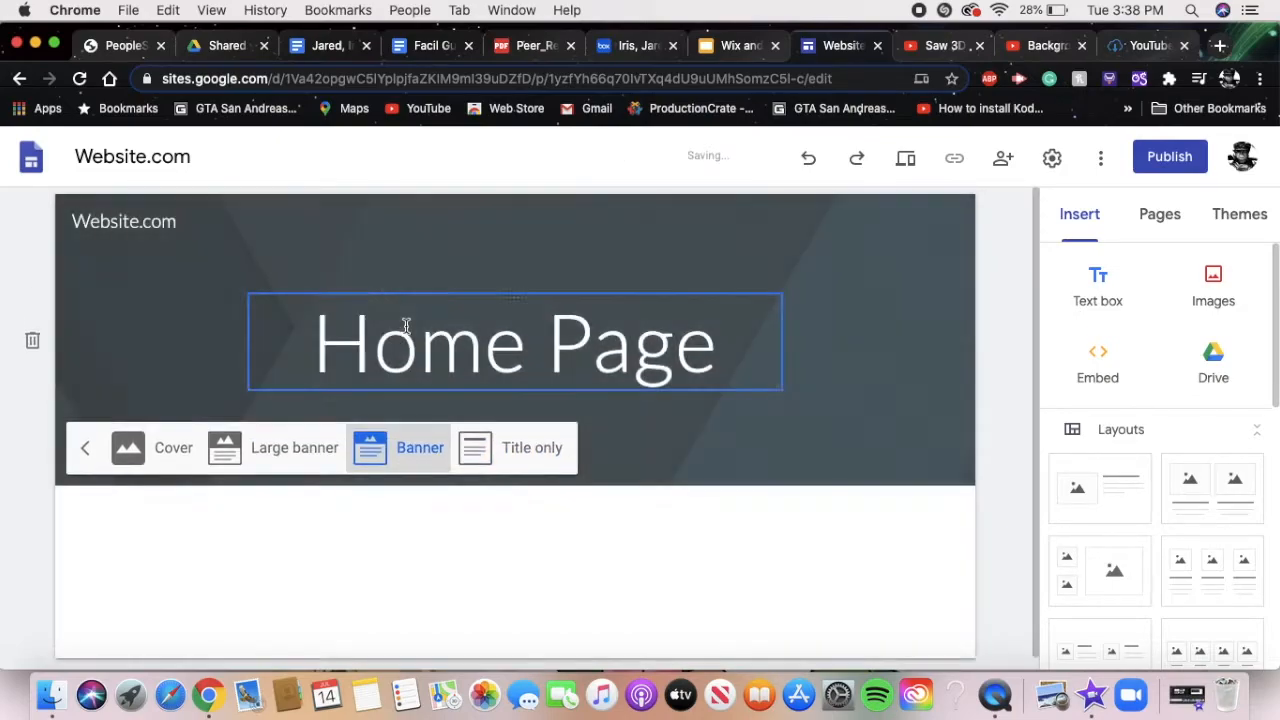
{"action": "left_click", "coordinate": [278, 472]}
{"action": "left_click", "coordinate": [125, 640]}
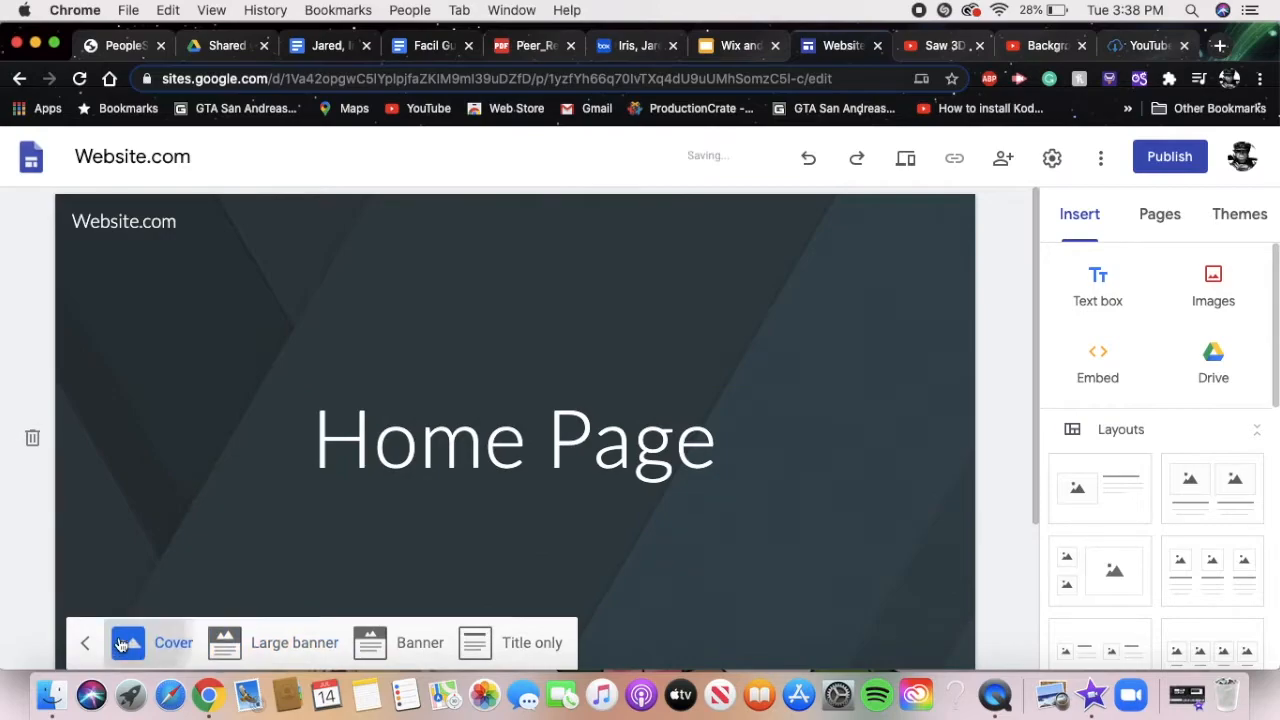
{"action": "left_click", "coordinate": [405, 640]}
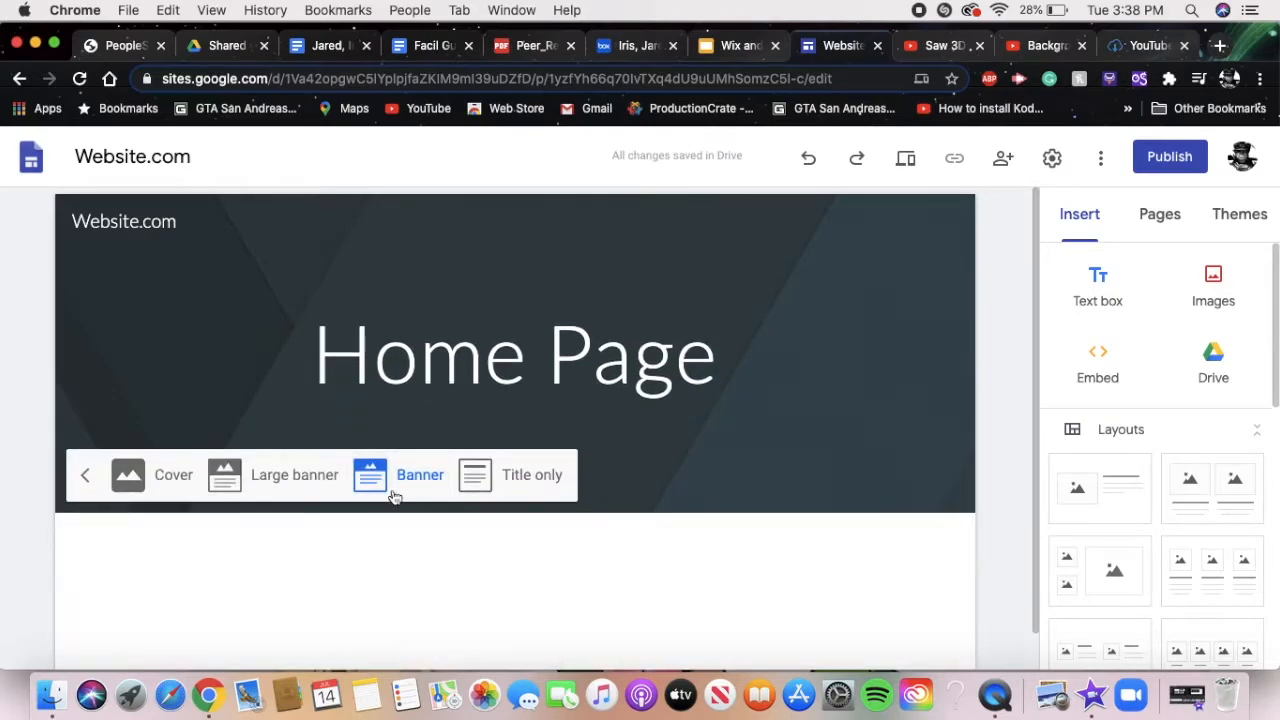
{"action": "scroll", "coordinate": [420, 500], "scroll_direction": "down", "scroll_amount": 1}
{"action": "scroll", "coordinate": [431, 506], "scroll_direction": "up", "scroll_amount": 1}
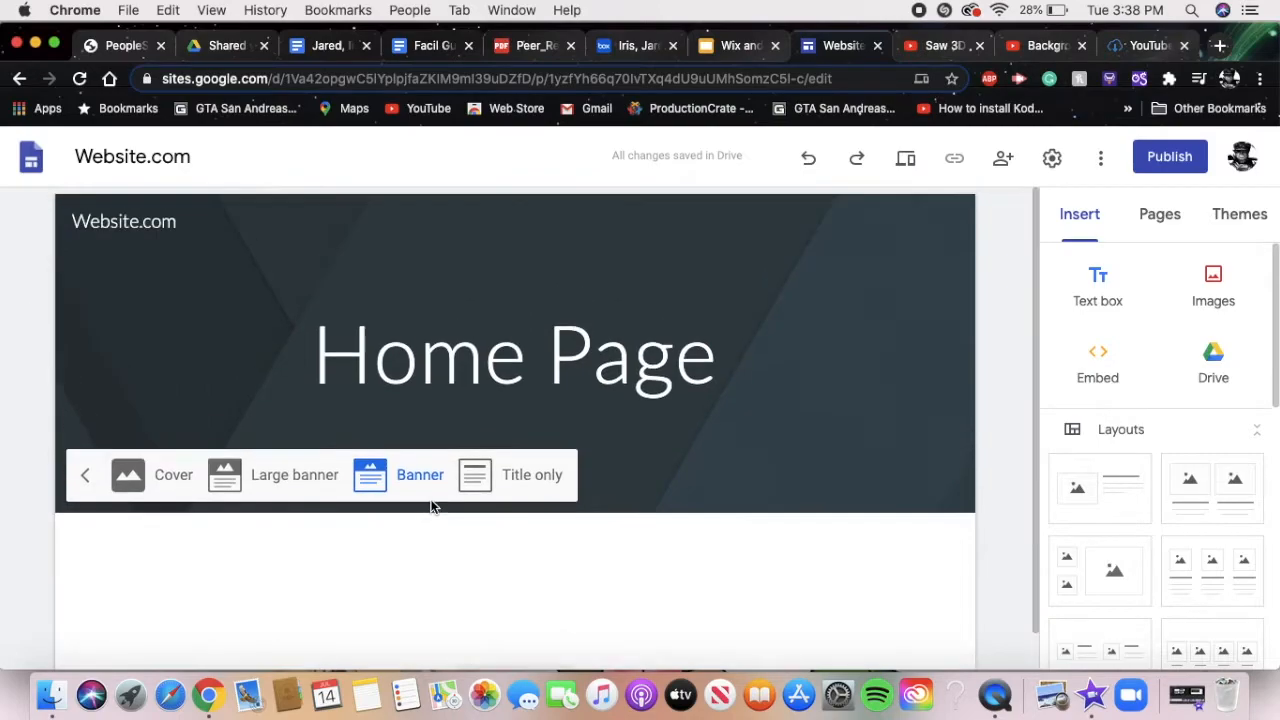
{"action": "left_click", "coordinate": [86, 472]}
- Replace the home page header image with the dark icy lake photo from the gallery
{"action": "left_click", "coordinate": [163, 492]}
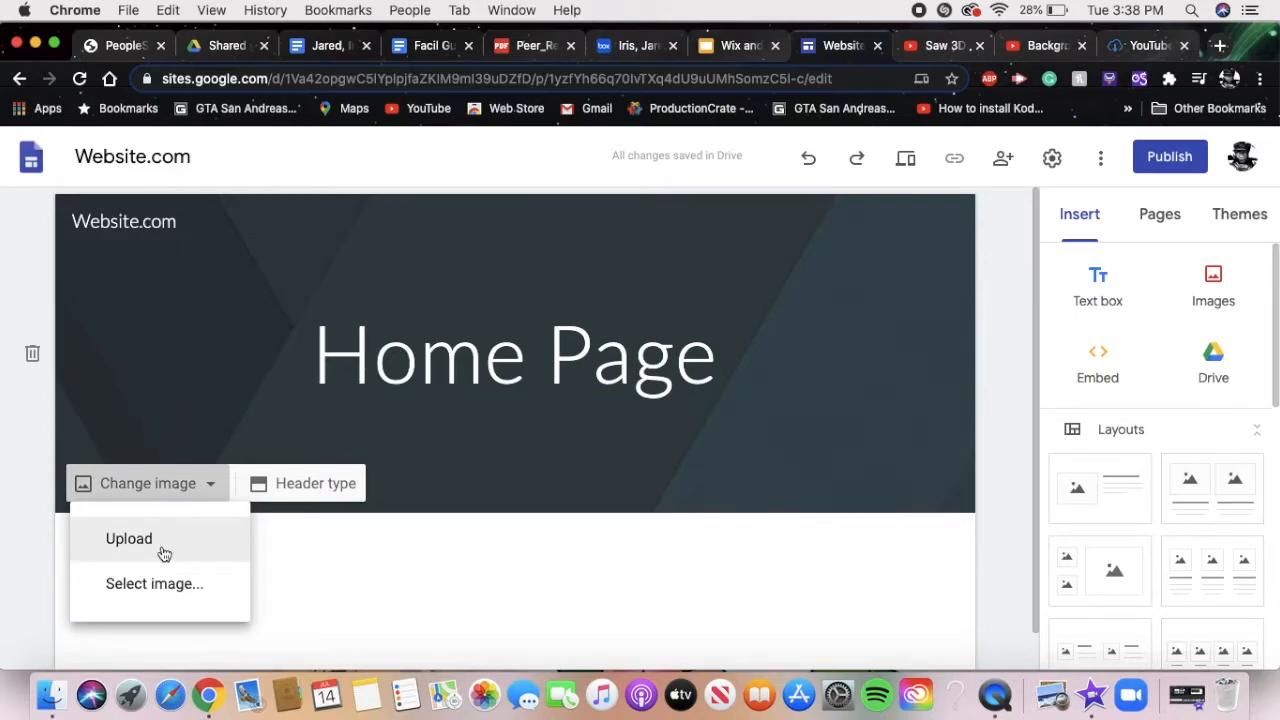
{"action": "left_click", "coordinate": [160, 585]}
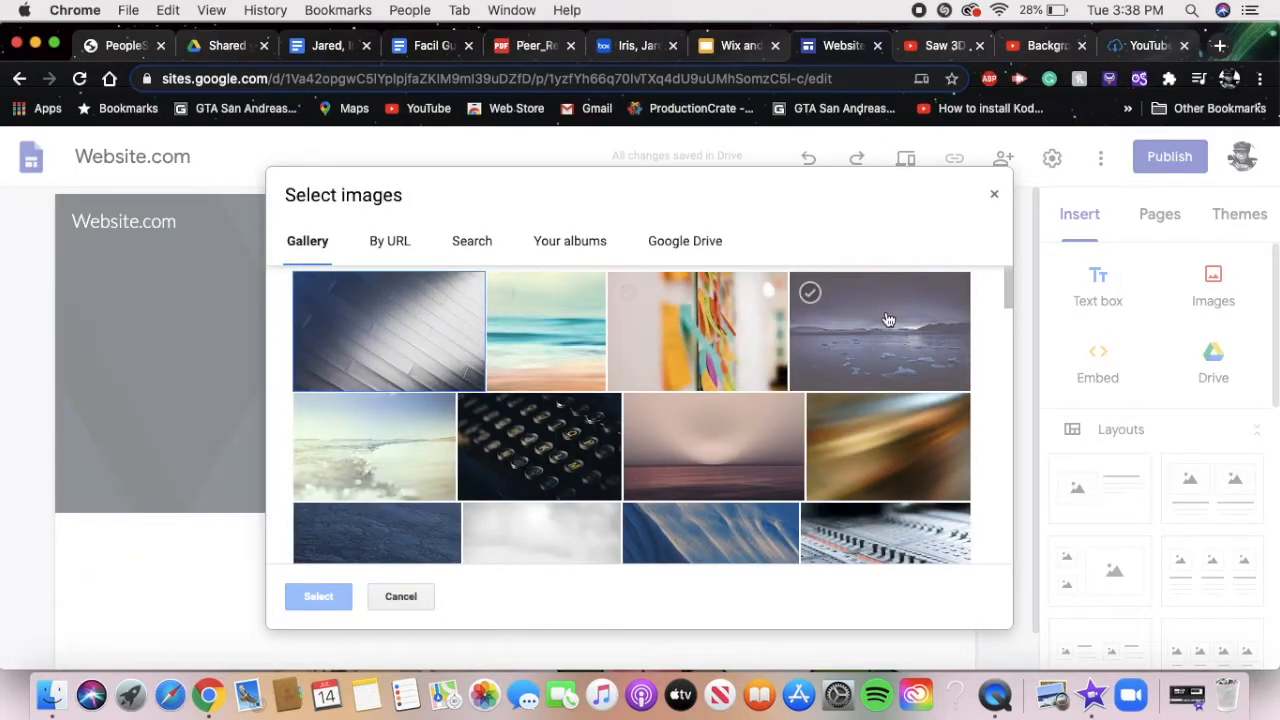
{"action": "left_click", "coordinate": [887, 320]}
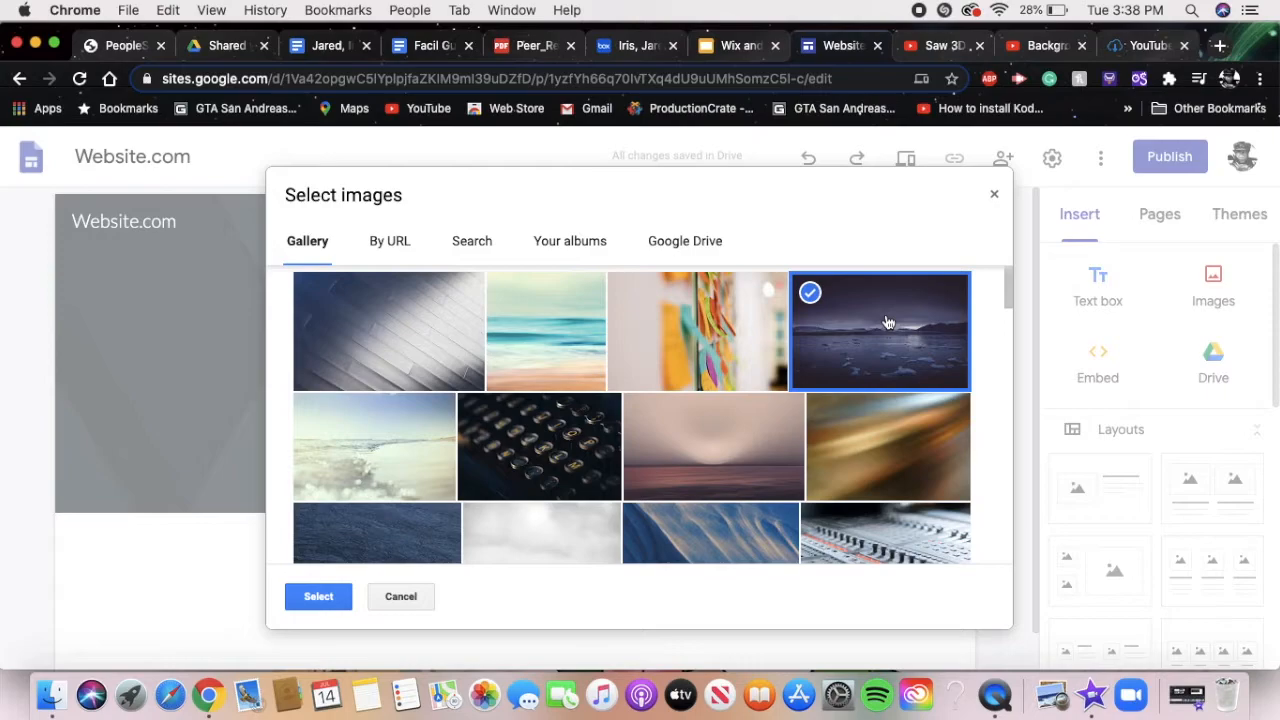
{"action": "left_click", "coordinate": [325, 600]}
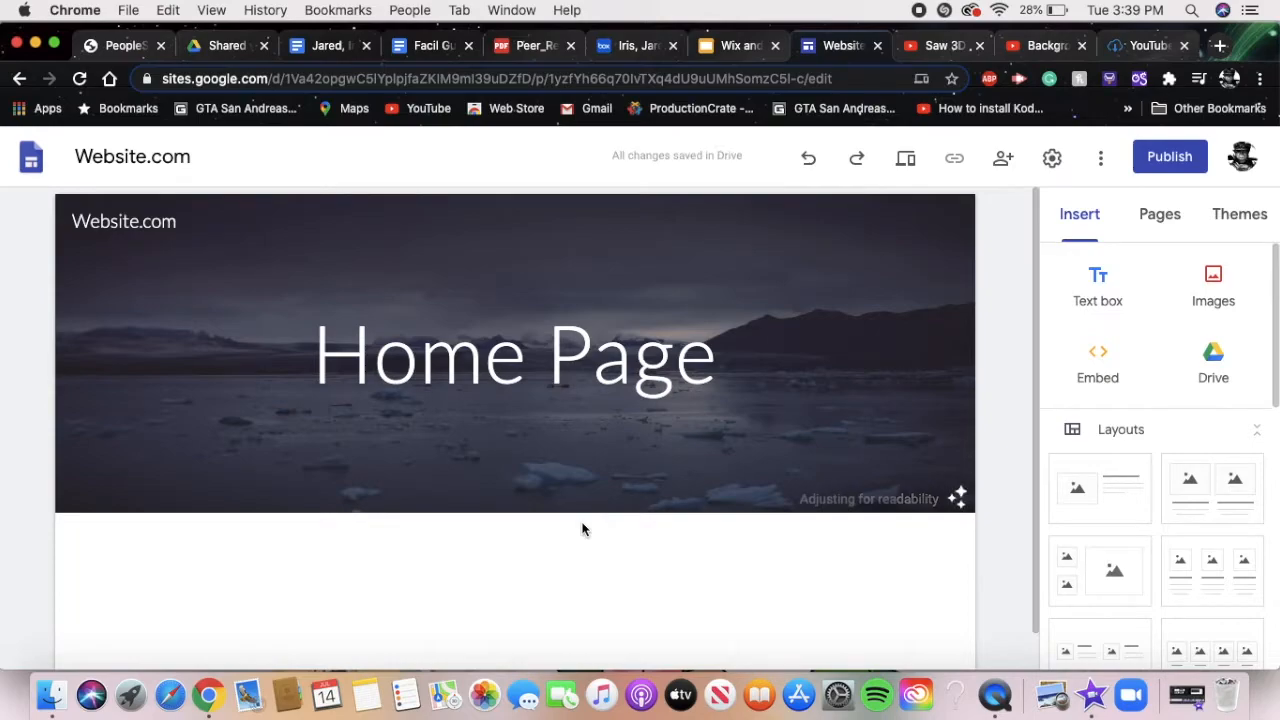
- Toggle the header image's readability adjustment and switch it back again
{"action": "mouse_move", "coordinate": [743, 472]}
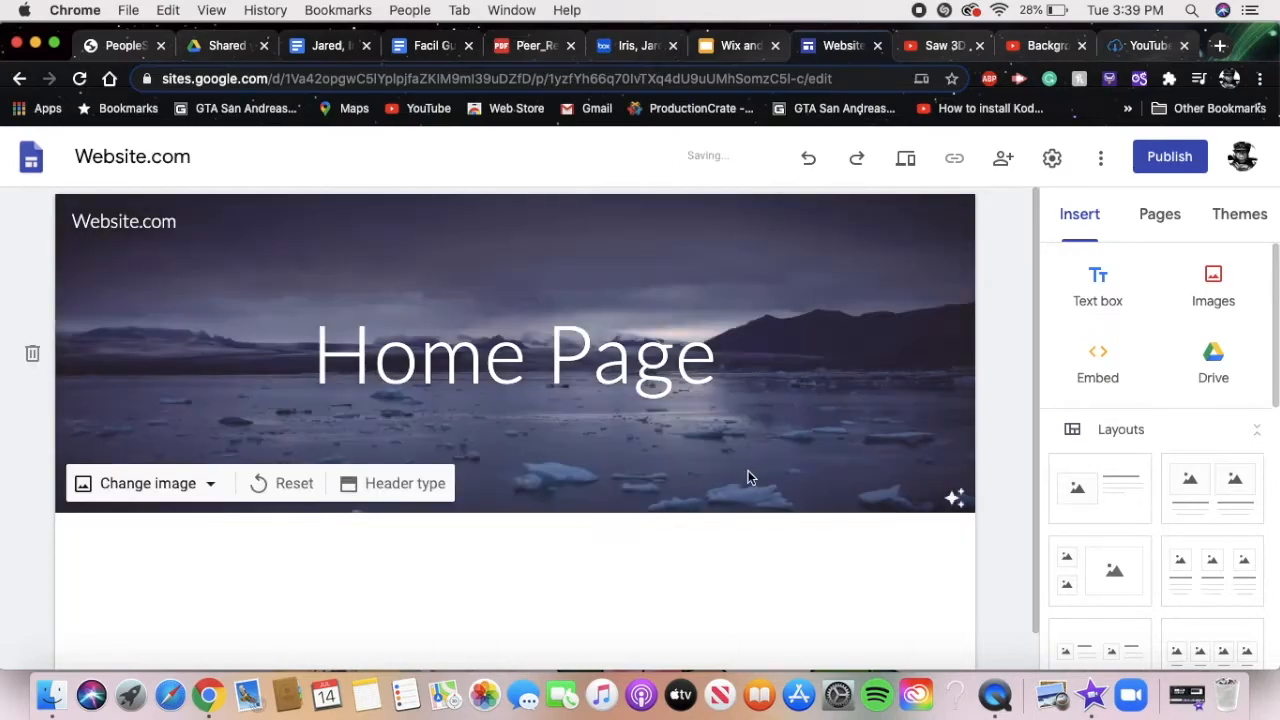
{"action": "left_click", "coordinate": [954, 500]}
{"action": "left_click", "coordinate": [954, 500]}
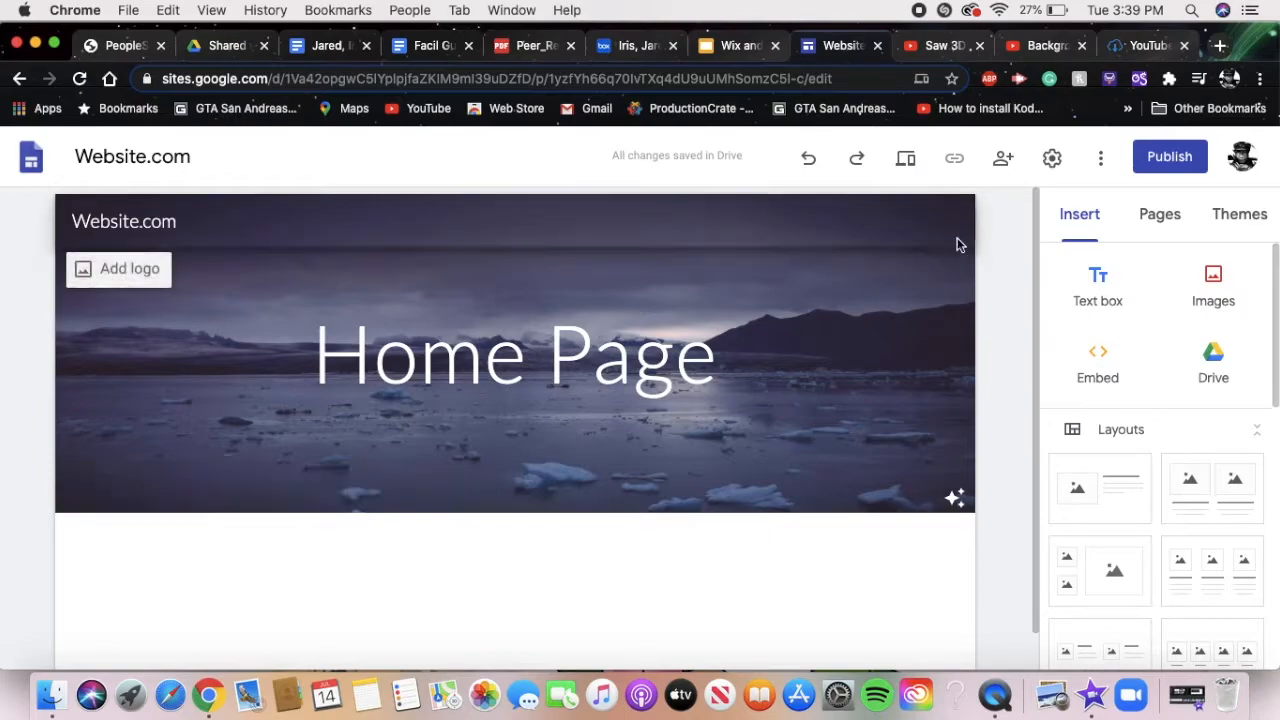
- Browse the site themes and try out Aristotle, Diplomat and Vision
{"action": "left_click", "coordinate": [1226, 221]}
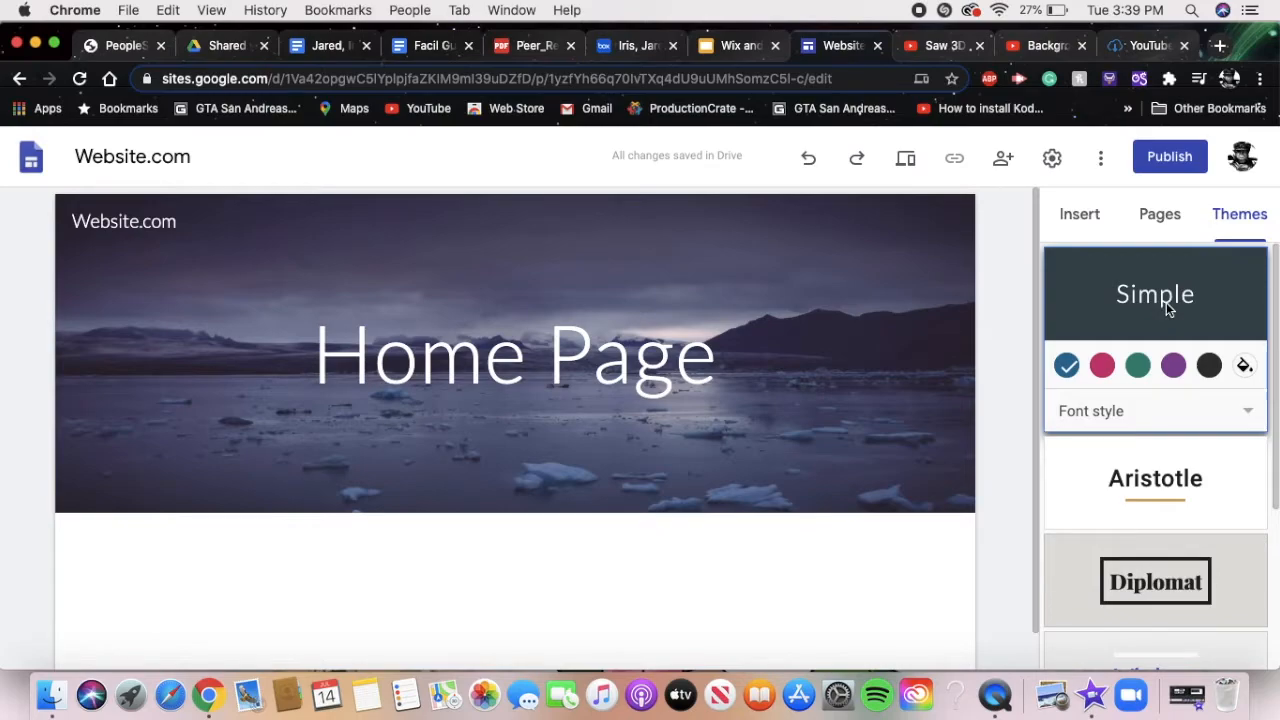
{"action": "scroll", "coordinate": [1166, 302], "scroll_direction": "down", "scroll_amount": 5}
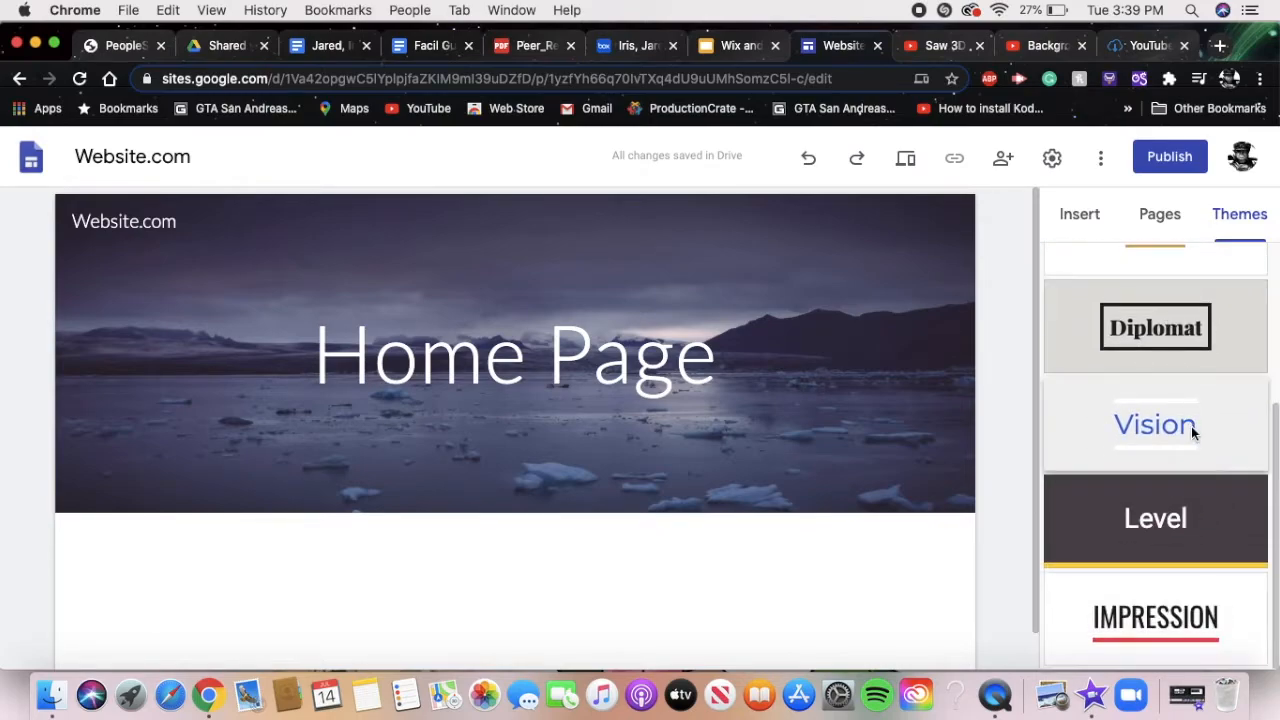
{"action": "scroll", "coordinate": [1191, 430], "scroll_direction": "up", "scroll_amount": 5}
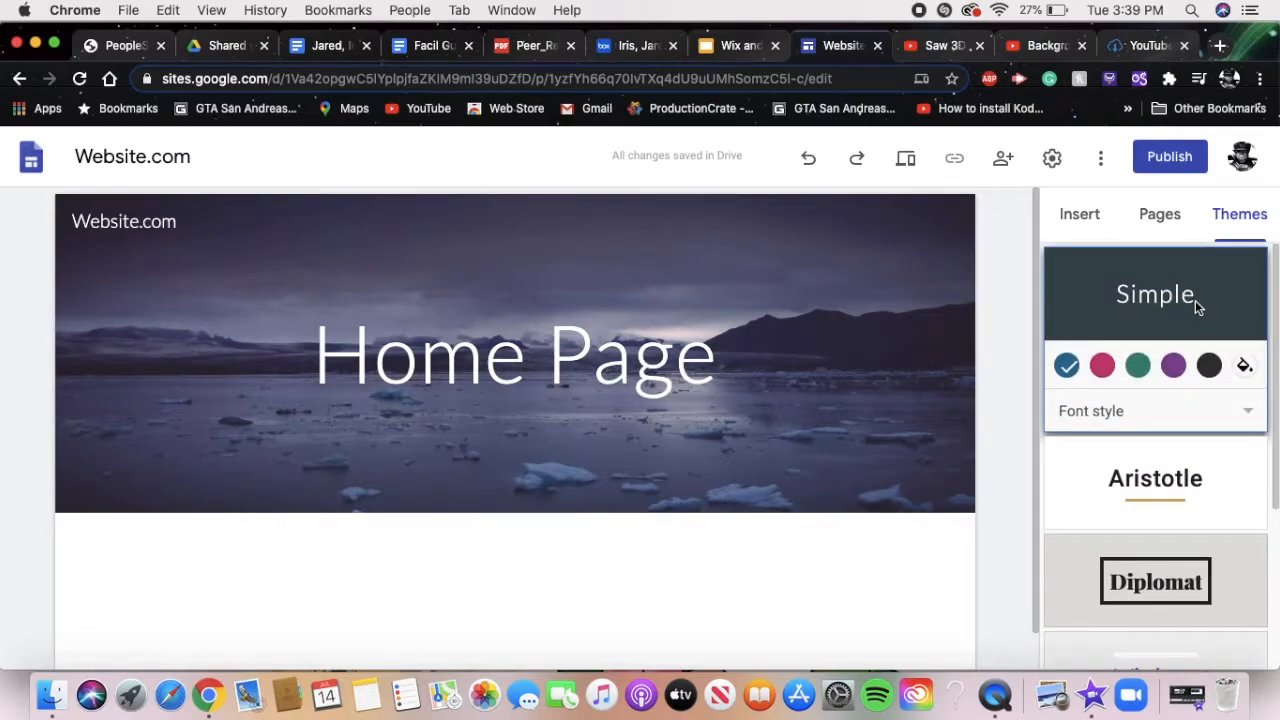
{"action": "scroll", "coordinate": [1195, 300], "scroll_direction": "down", "scroll_amount": 5}
{"action": "scroll", "coordinate": [1205, 375], "scroll_direction": "up", "scroll_amount": 5}
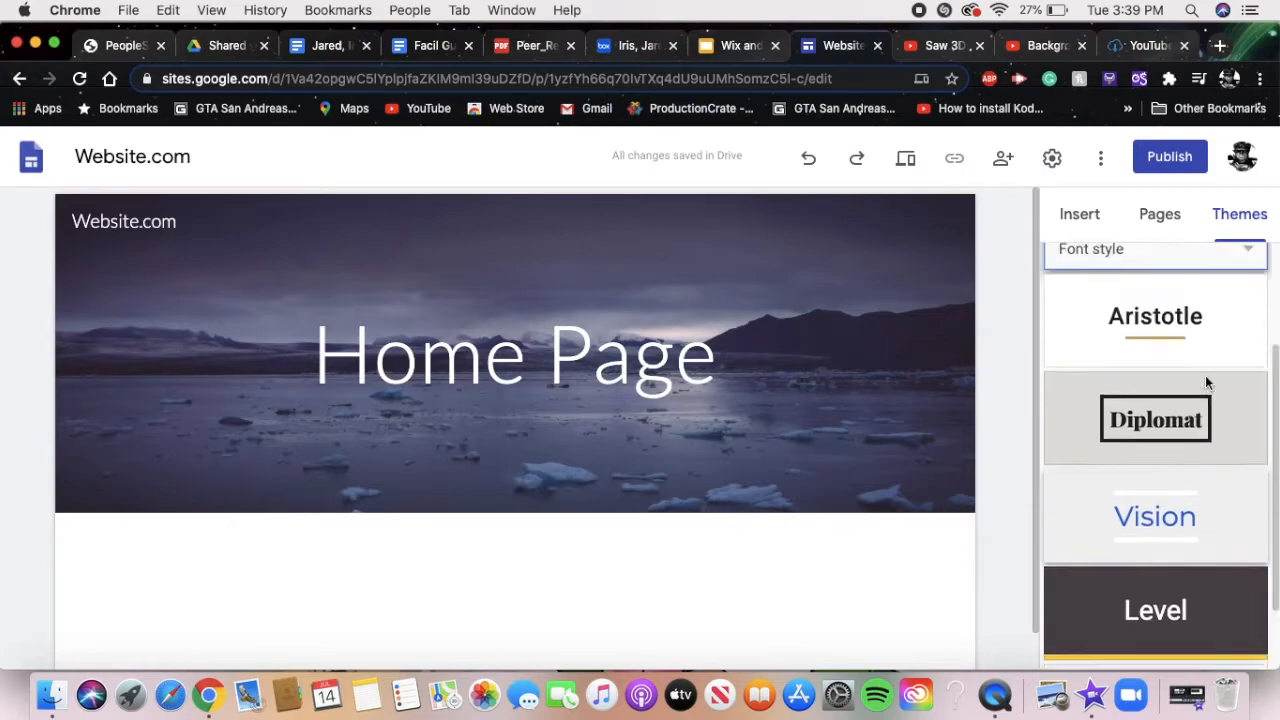
{"action": "scroll", "coordinate": [1205, 375], "scroll_direction": "down", "scroll_amount": 3}
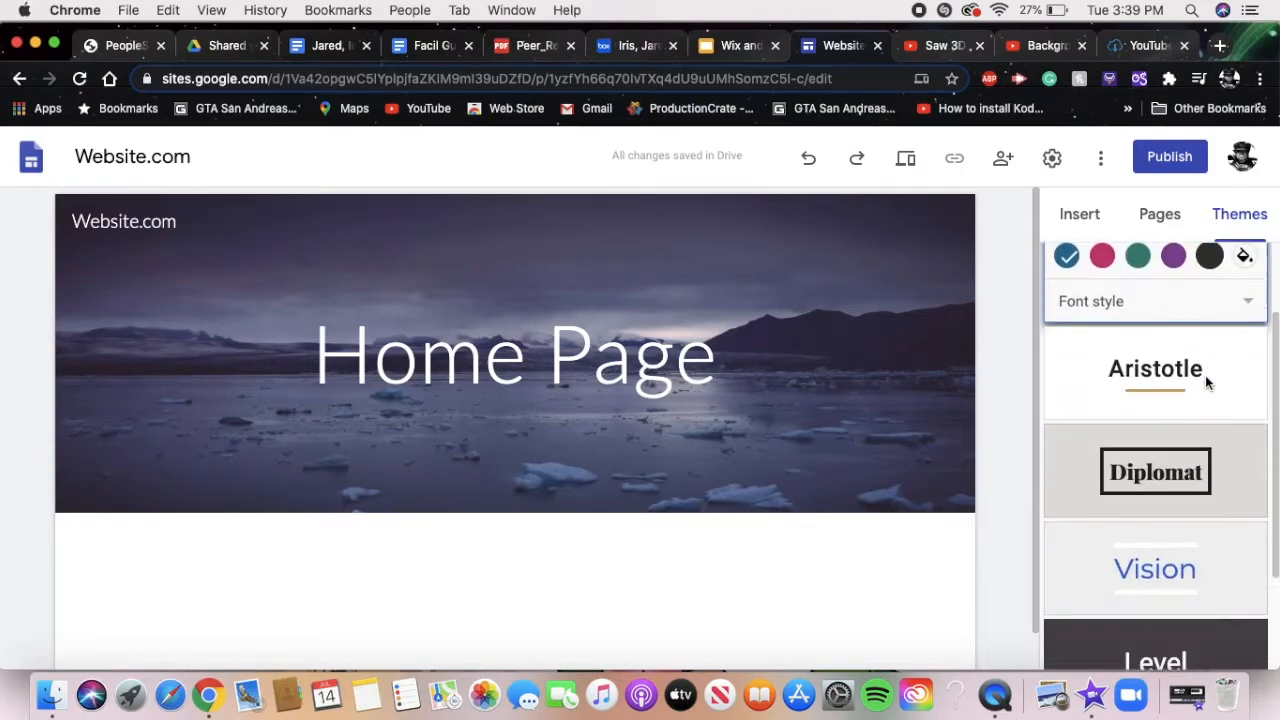
{"action": "scroll", "coordinate": [1205, 375], "scroll_direction": "up", "scroll_amount": 1}
{"action": "left_click", "coordinate": [1200, 316]}
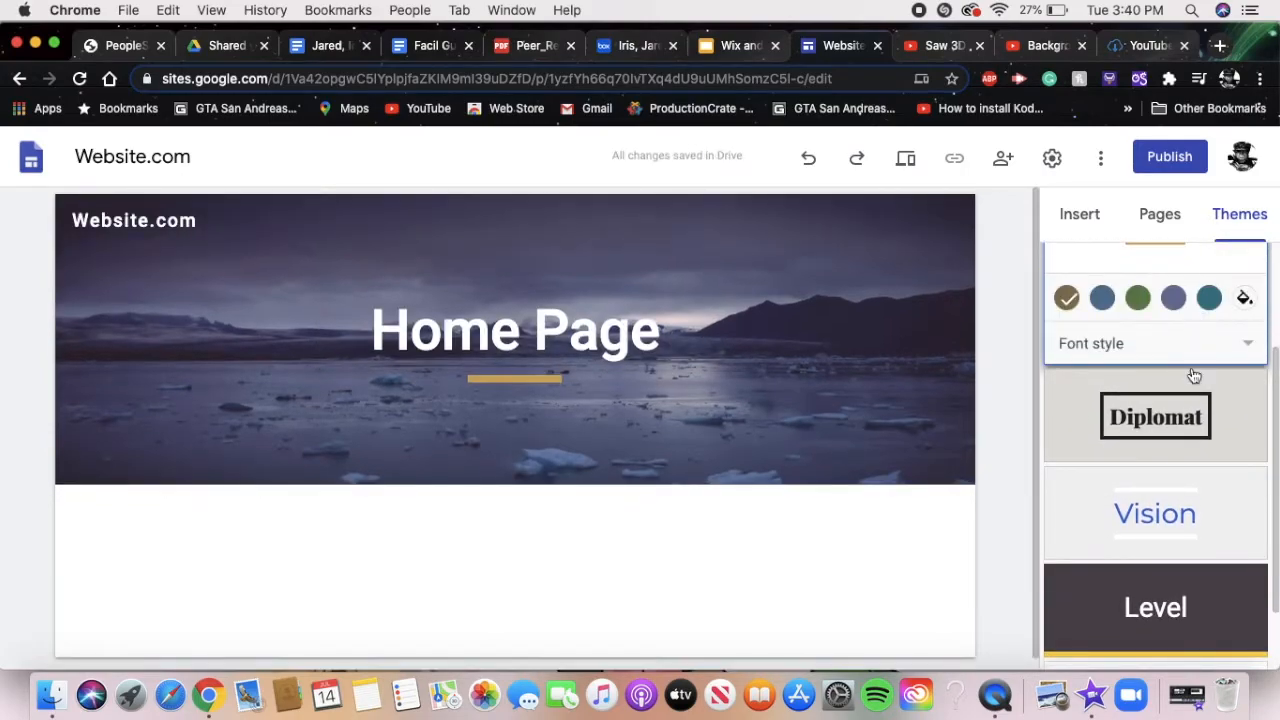
{"action": "left_click", "coordinate": [1177, 423]}
{"action": "left_click", "coordinate": [1161, 519]}
- Apply the Impression theme to the site and open its custom color picker
{"action": "left_click", "coordinate": [1162, 581]}
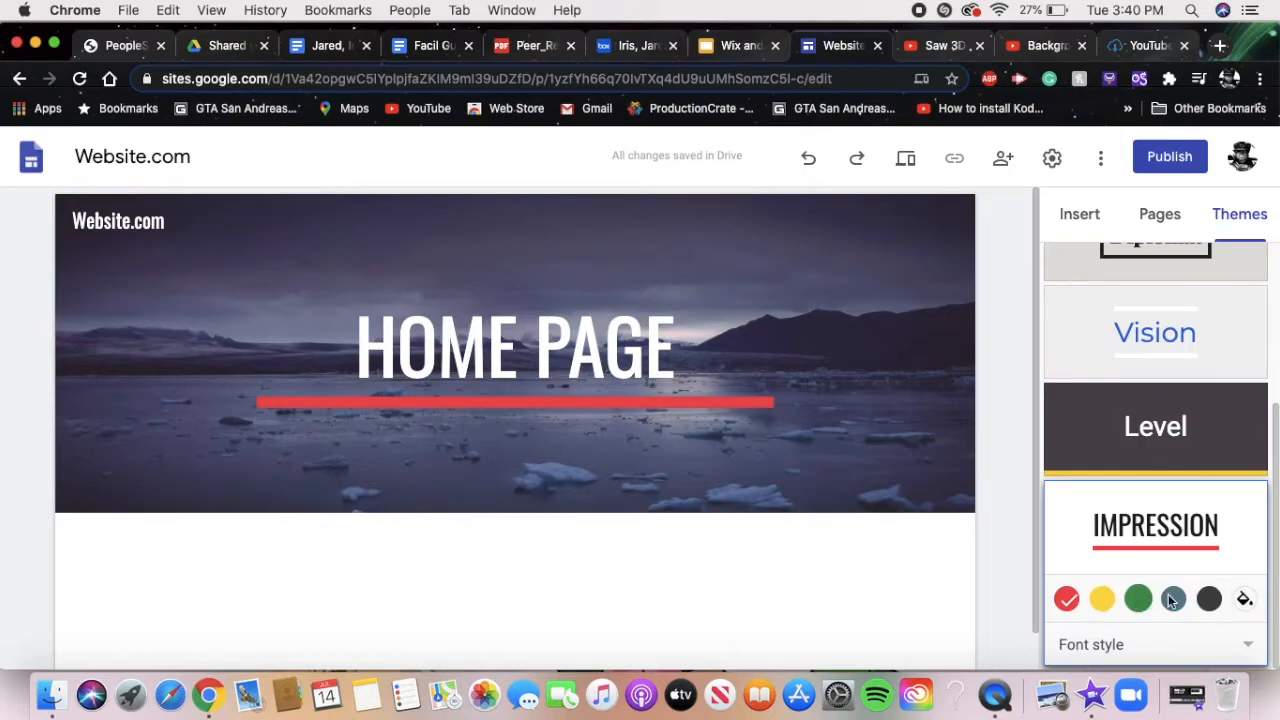
{"action": "left_click", "coordinate": [1245, 598]}
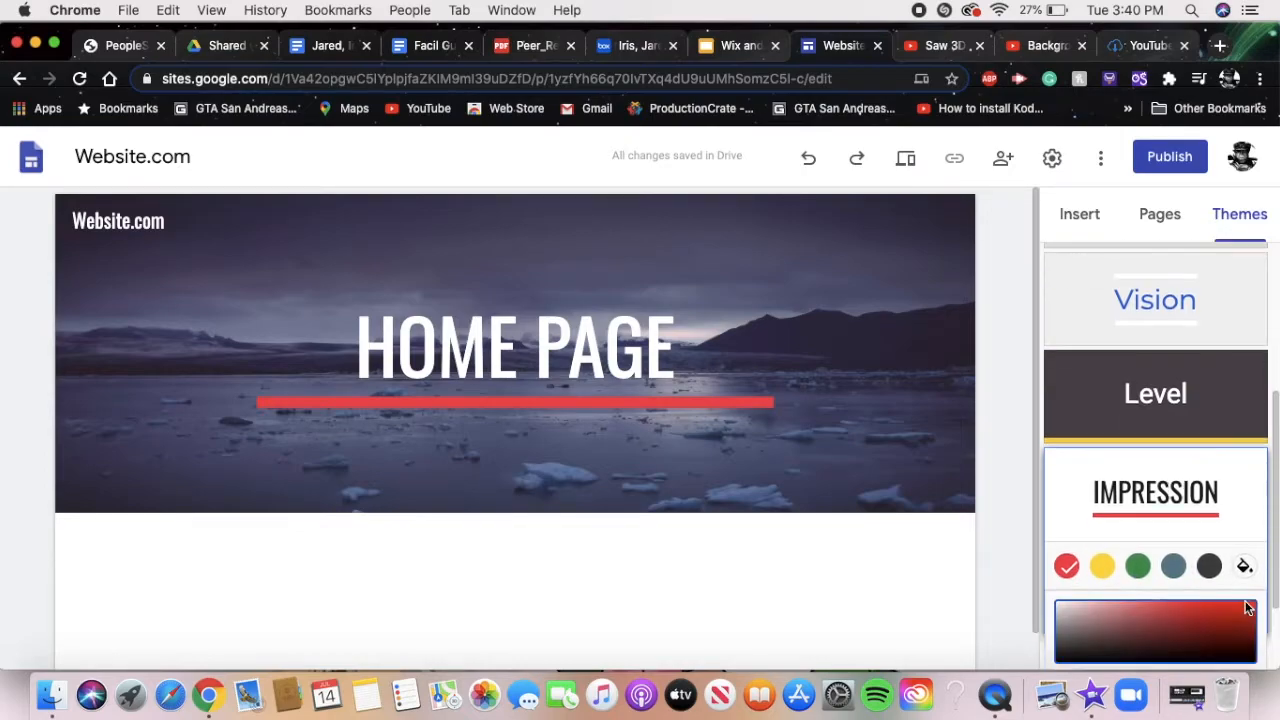
{"action": "scroll", "coordinate": [1130, 480], "scroll_direction": "up", "scroll_amount": 5}
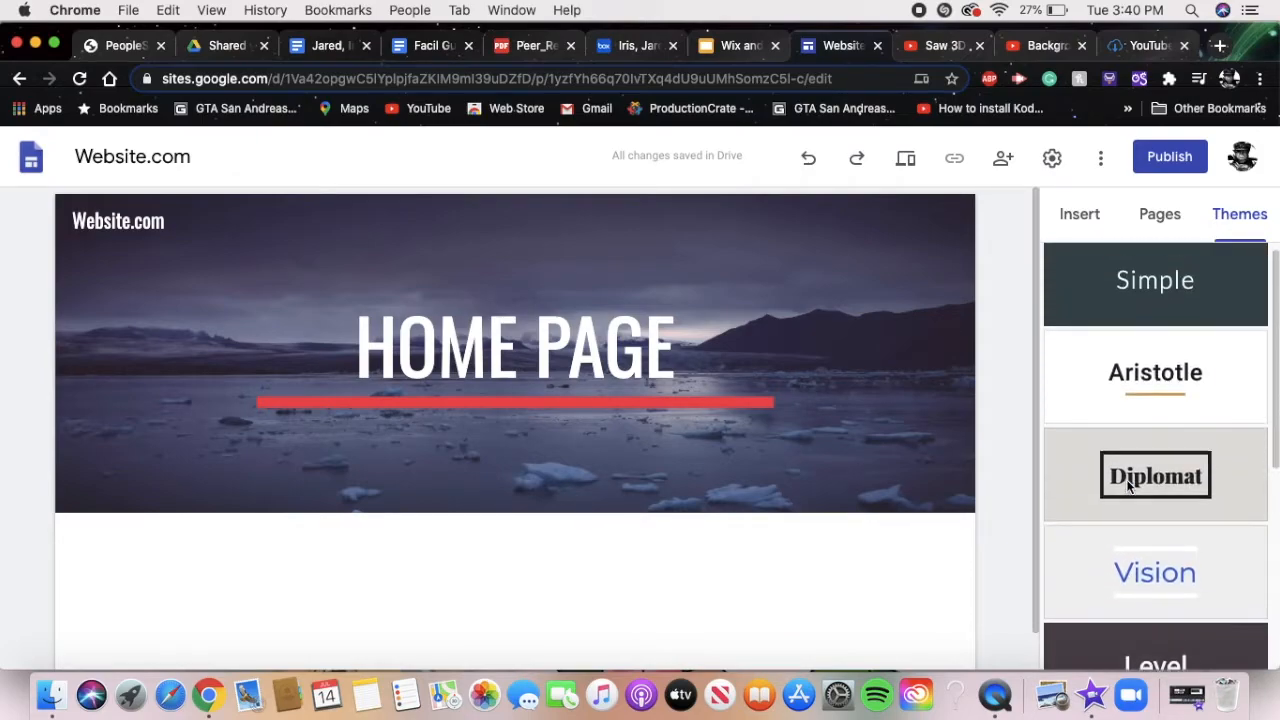
- Add a second page named "New page" to the site
{"action": "left_click", "coordinate": [1166, 218]}
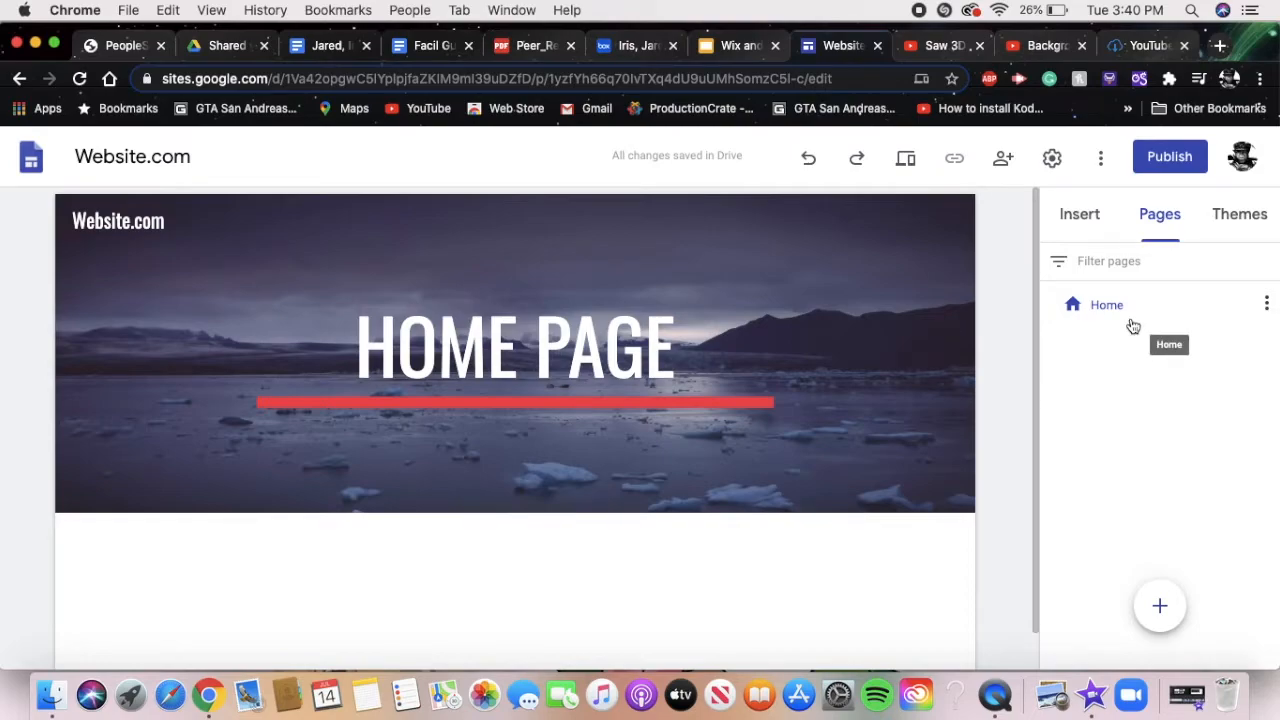
{"action": "scroll", "coordinate": [754, 591], "scroll_direction": "down", "scroll_amount": 1}
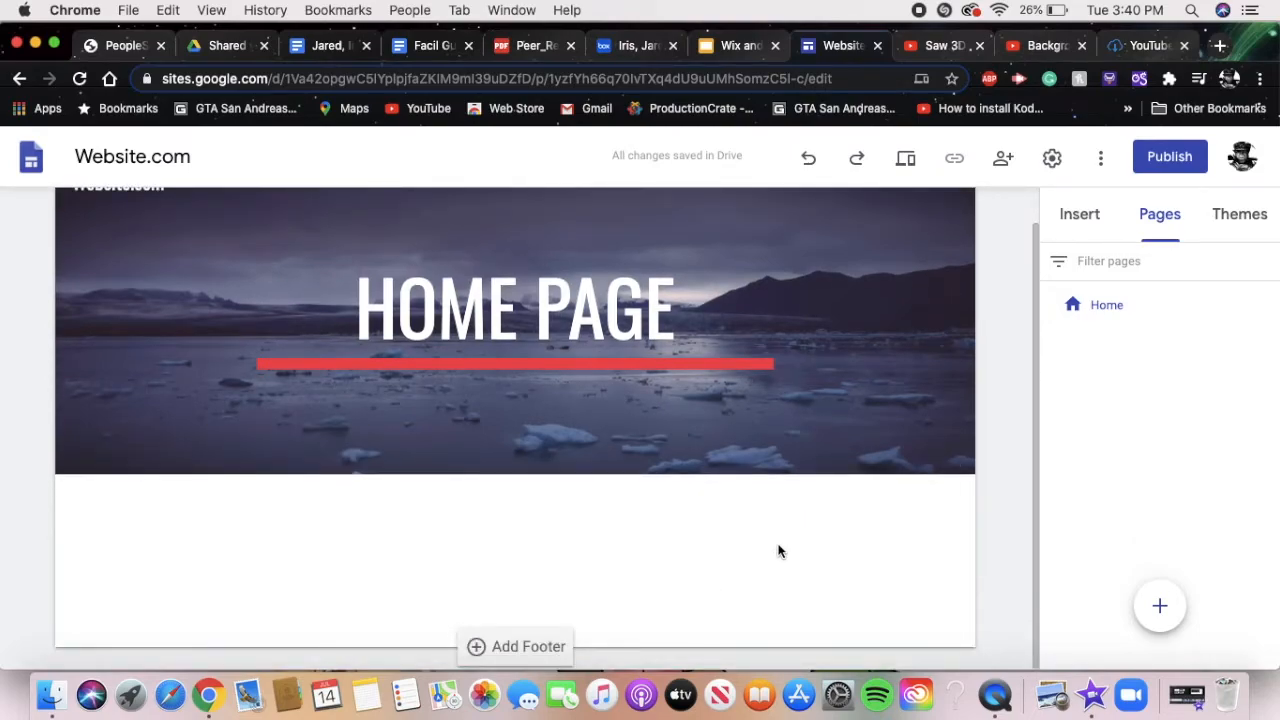
{"action": "scroll", "coordinate": [779, 551], "scroll_direction": "up", "scroll_amount": 1}
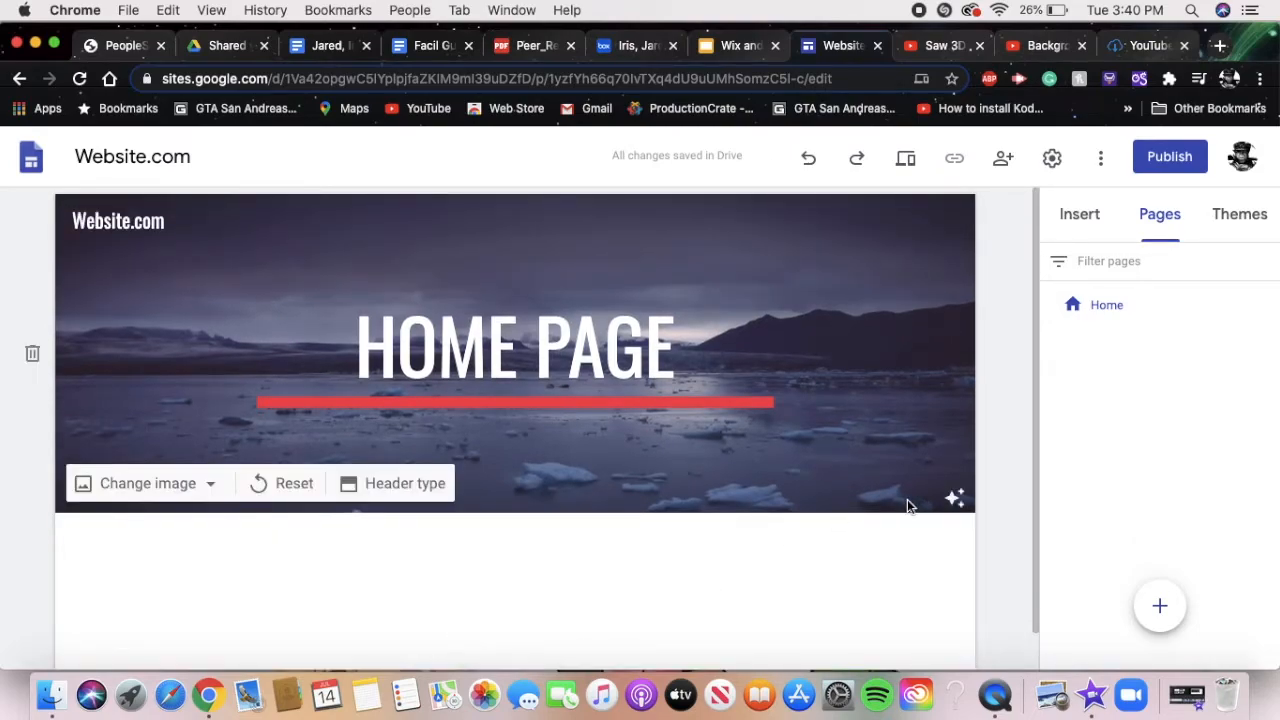
{"action": "mouse_move", "coordinate": [1160, 605]}
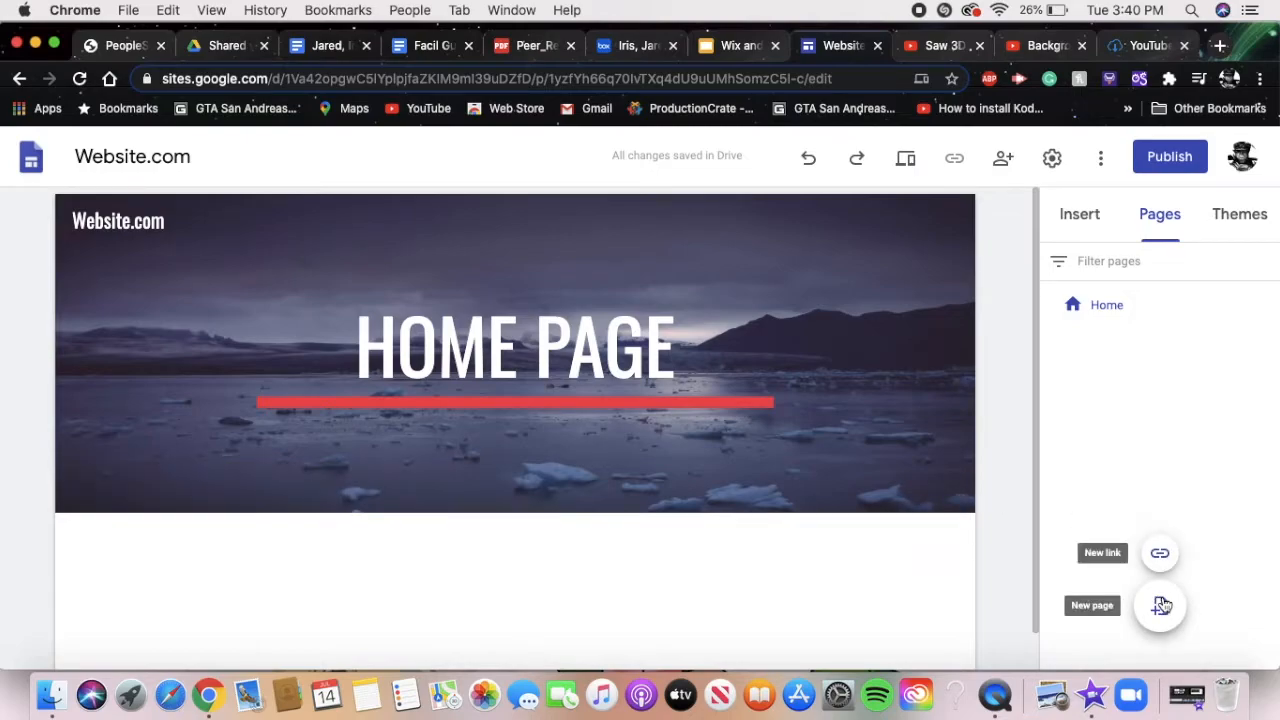
{"action": "left_click", "coordinate": [1161, 605]}
{"action": "type", "text": "New page"}
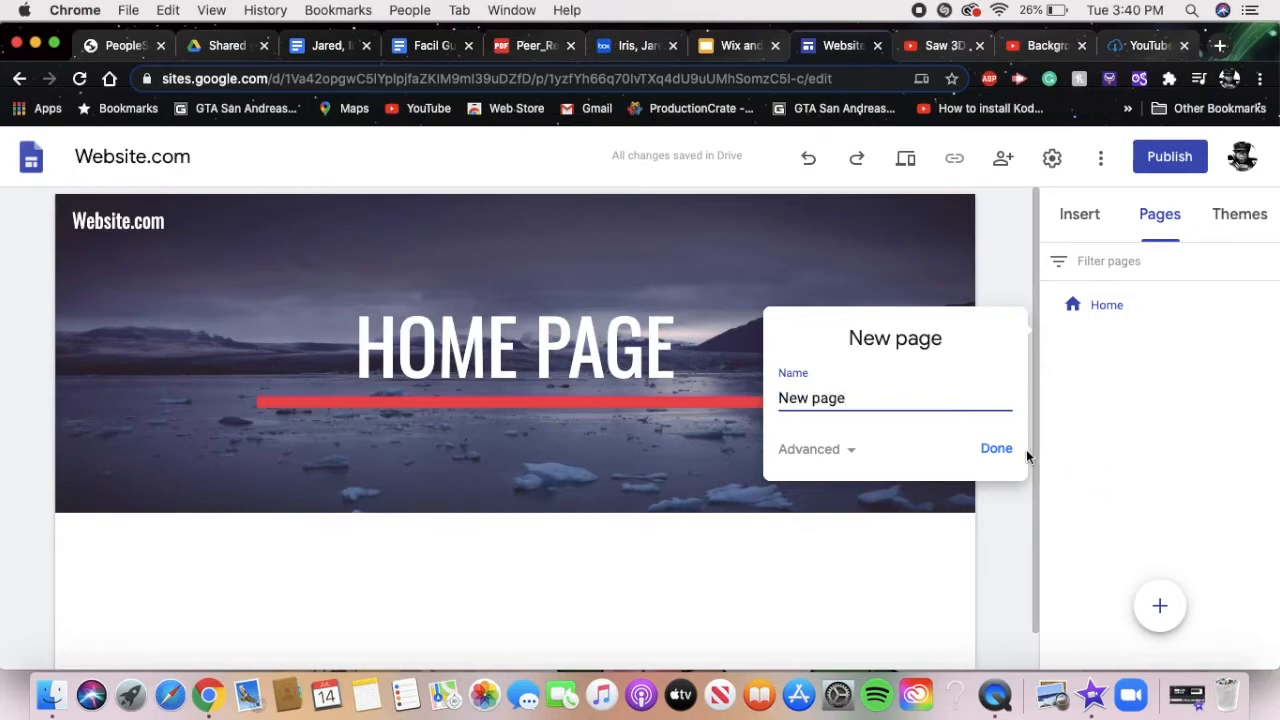
{"action": "left_click", "coordinate": [996, 448]}
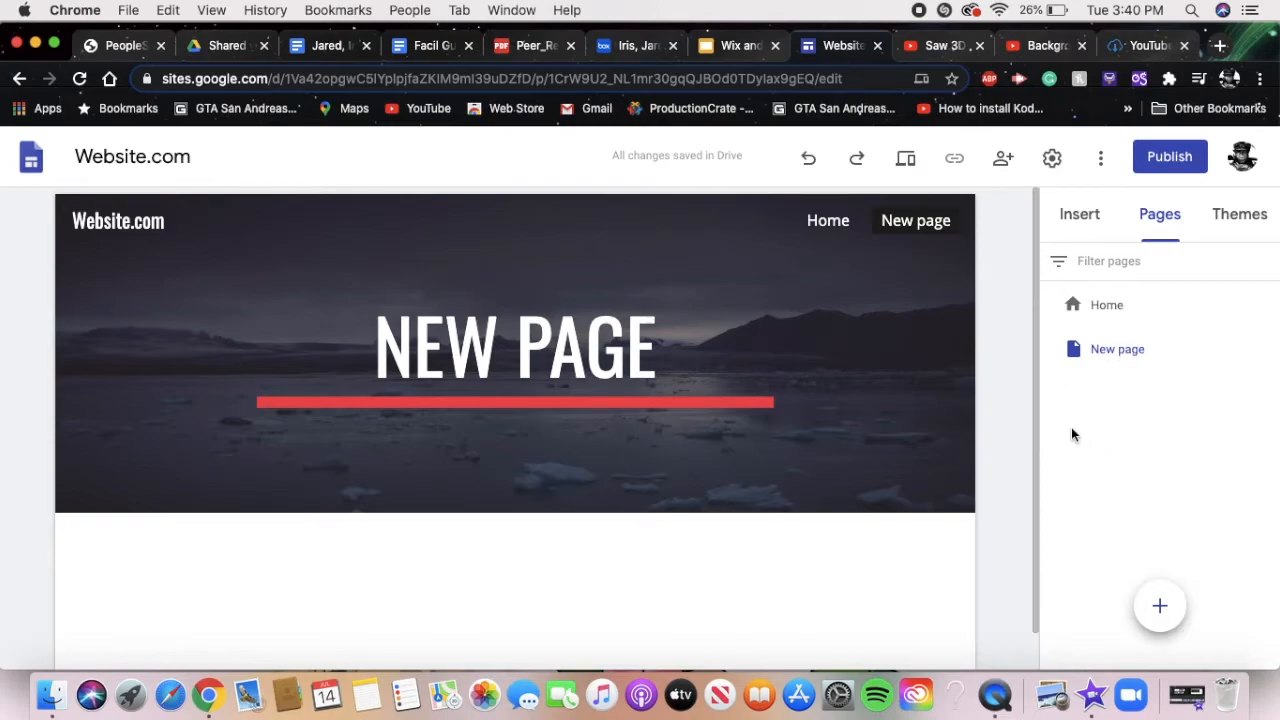
{"action": "scroll", "coordinate": [870, 444], "scroll_direction": "down", "scroll_amount": 1}
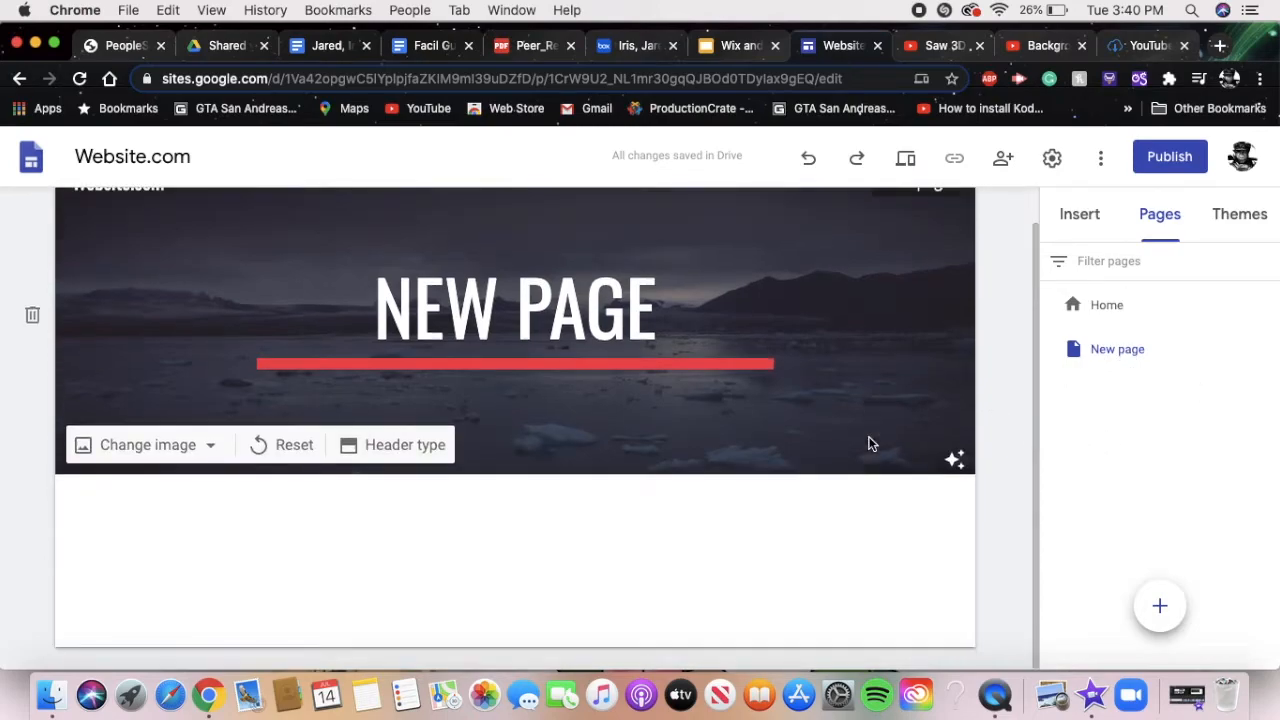
- Add two more pages to the site, leaving their names blank
{"action": "scroll", "coordinate": [1026, 372], "scroll_direction": "up", "scroll_amount": 1}
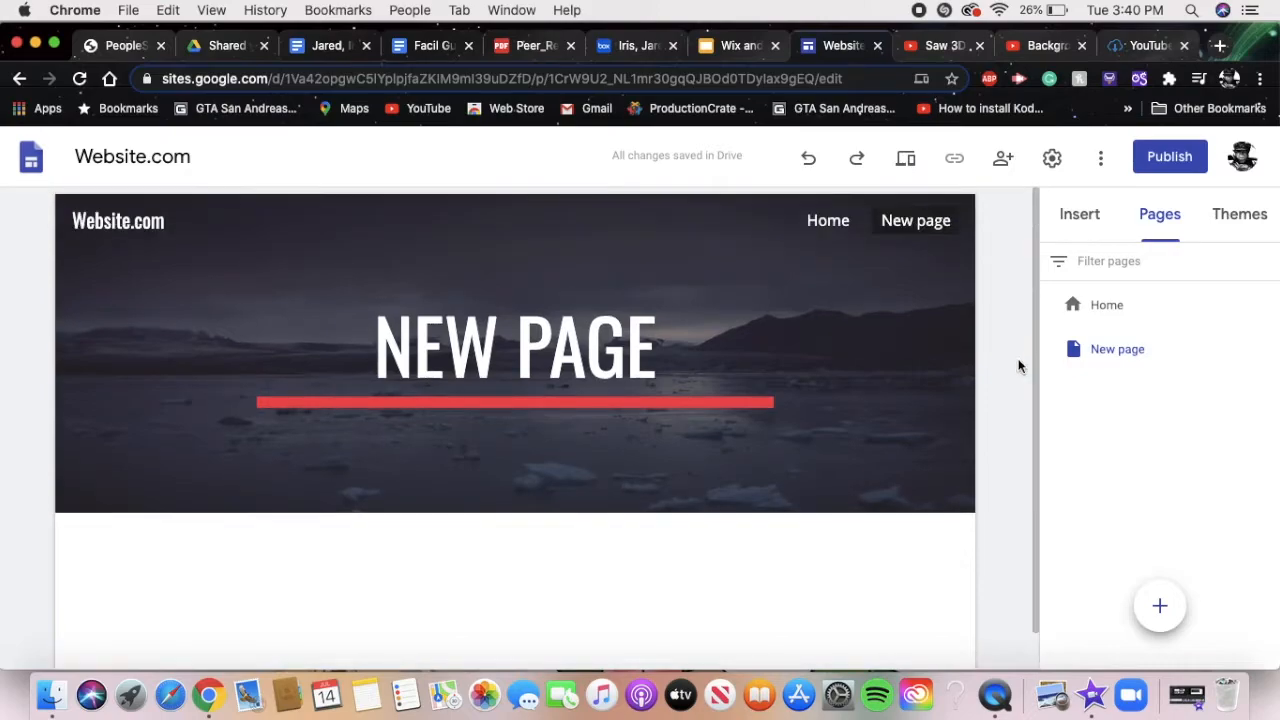
{"action": "left_click", "coordinate": [1160, 606]}
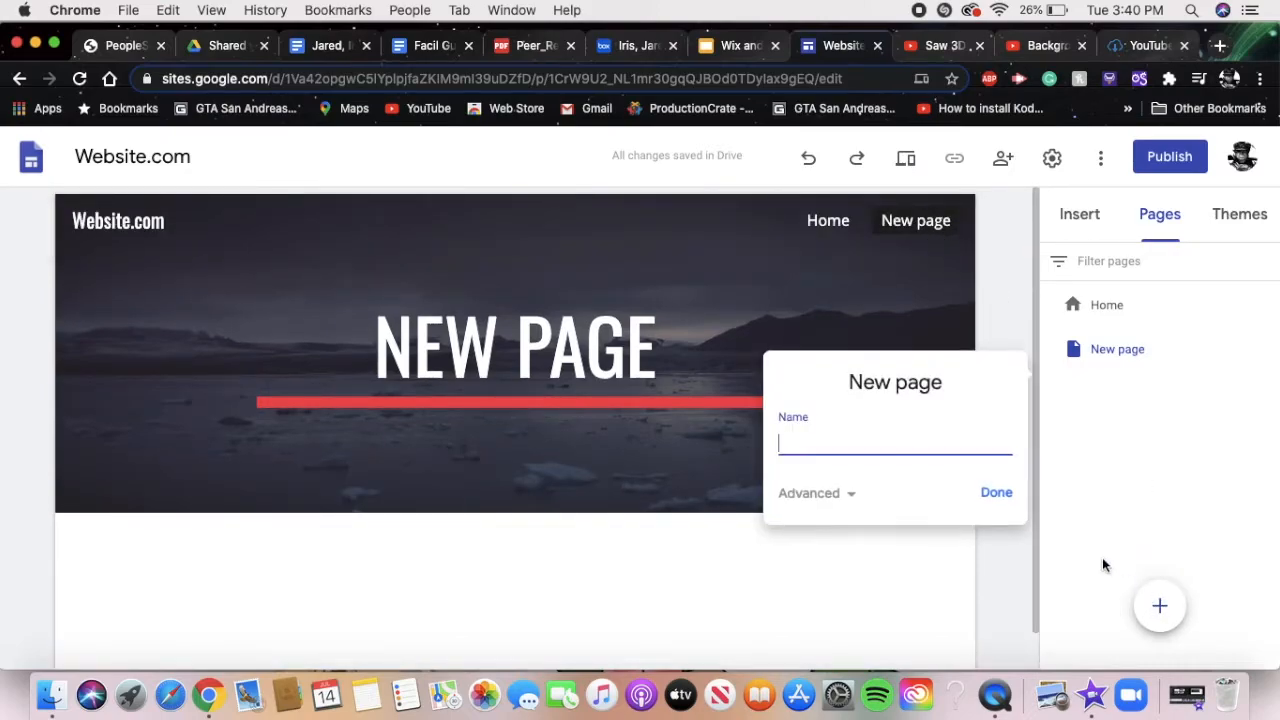
{"action": "left_click", "coordinate": [1003, 491]}
{"action": "left_click", "coordinate": [1178, 611]}
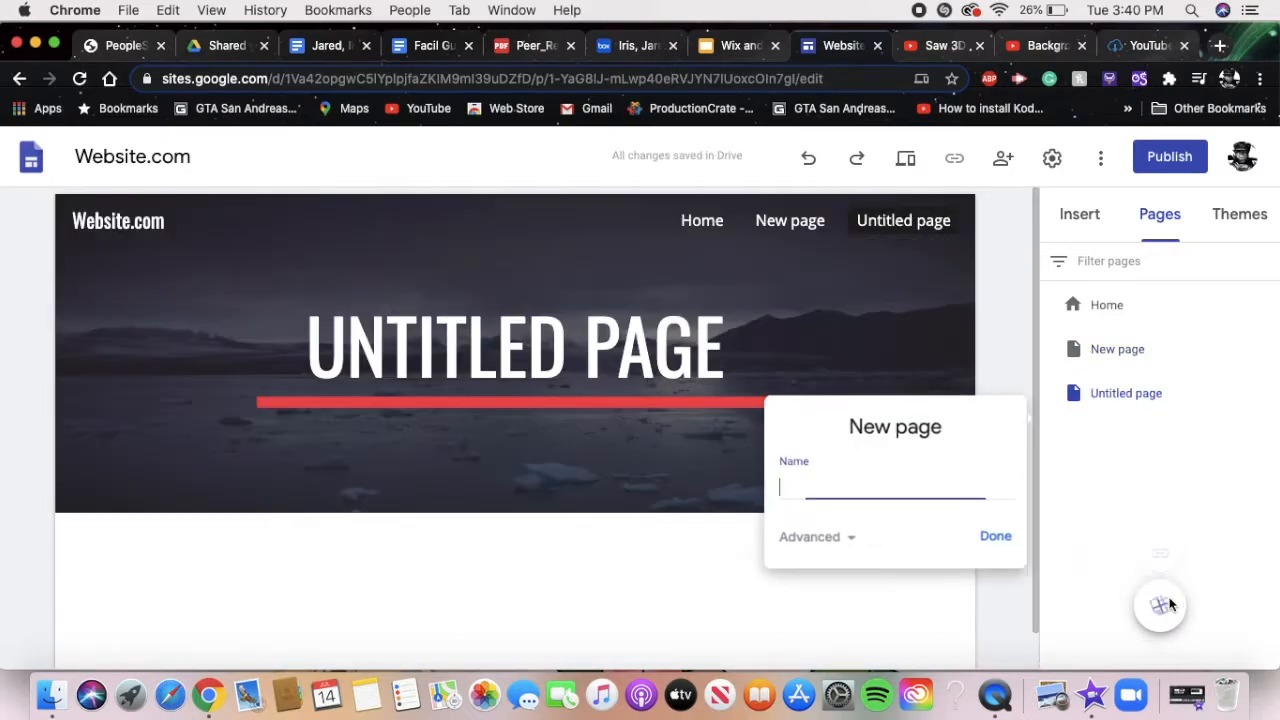
{"action": "left_click", "coordinate": [1001, 534]}
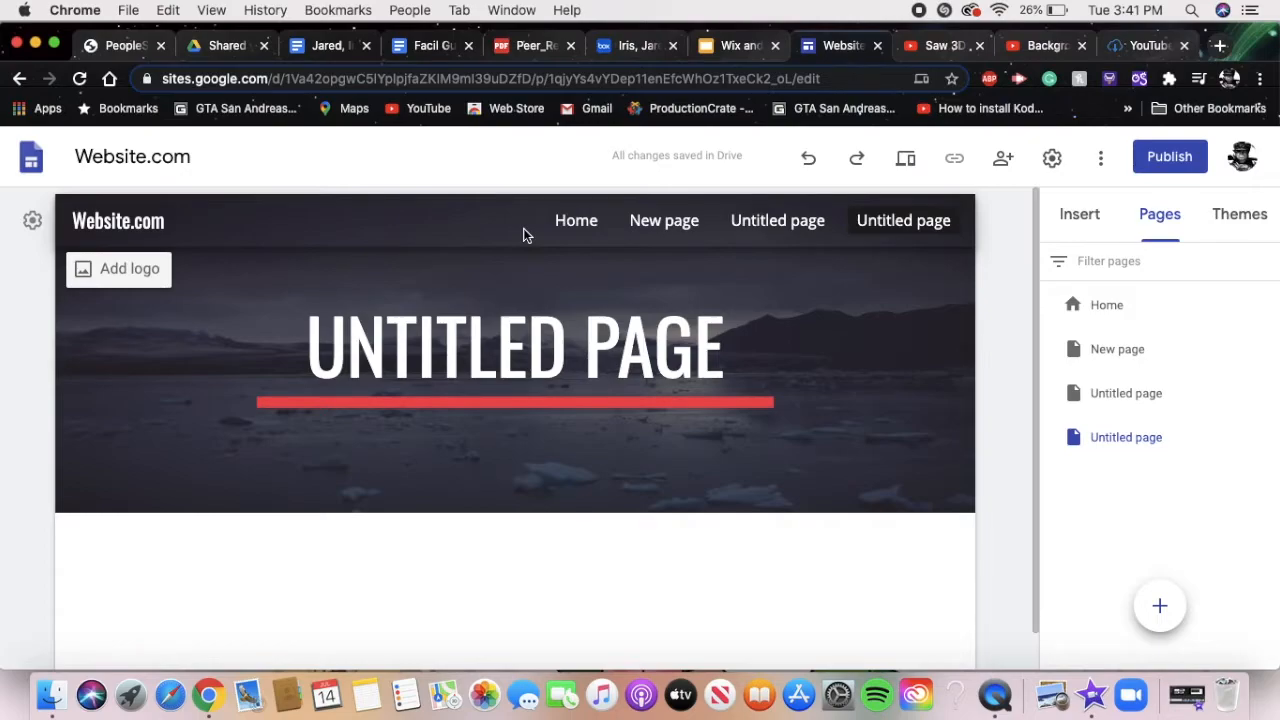
- Add a page named "Photo" to the site
{"action": "left_click", "coordinate": [1137, 399]}
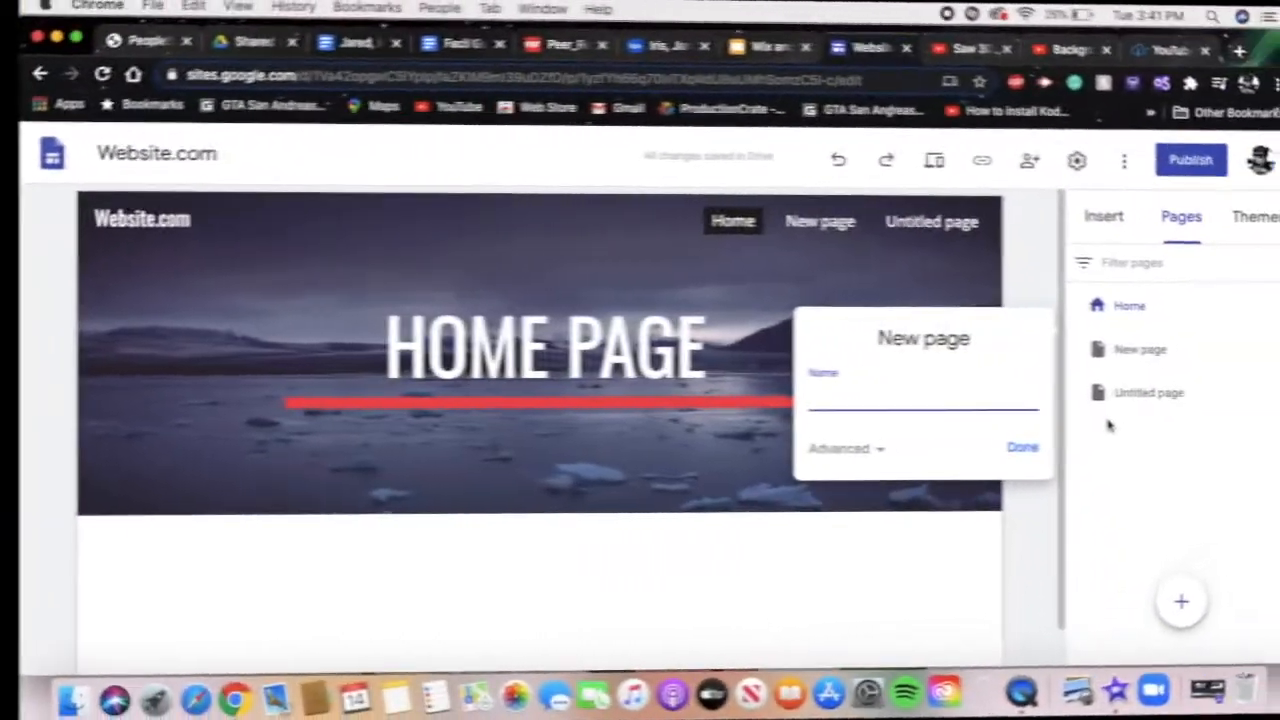
{"action": "type", "text": "Photo"}
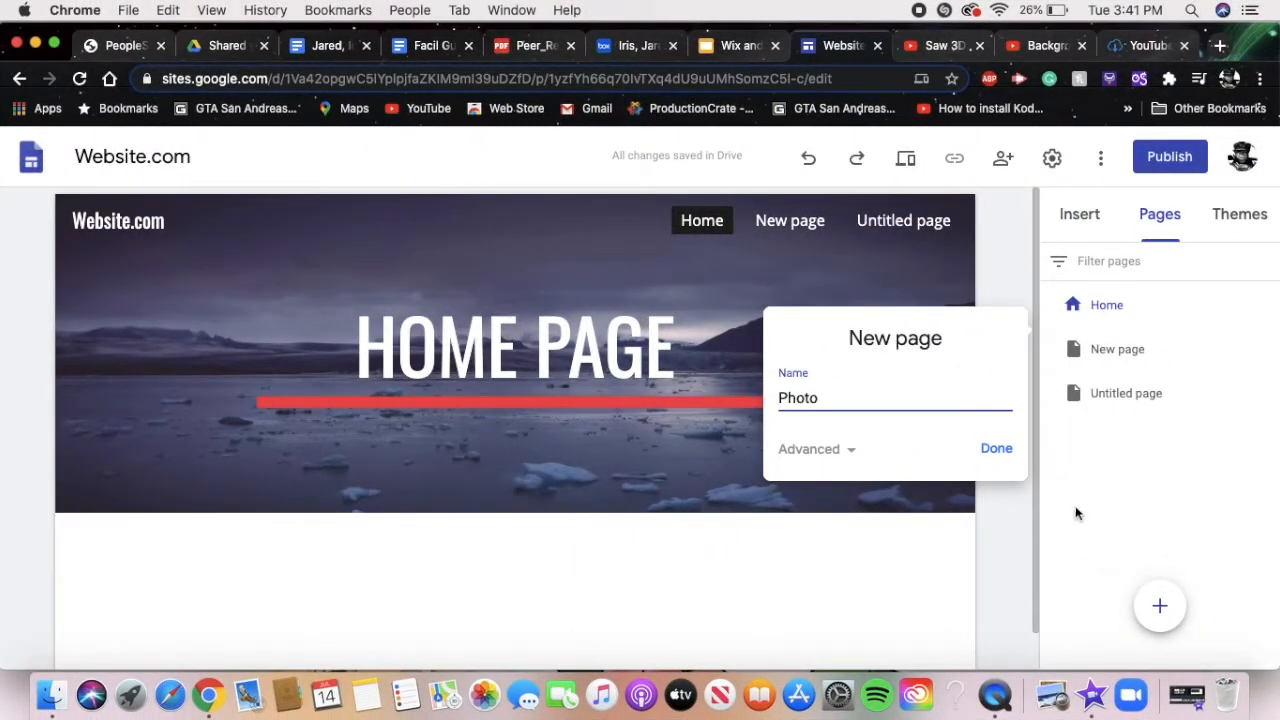
{"action": "left_click", "coordinate": [995, 452]}
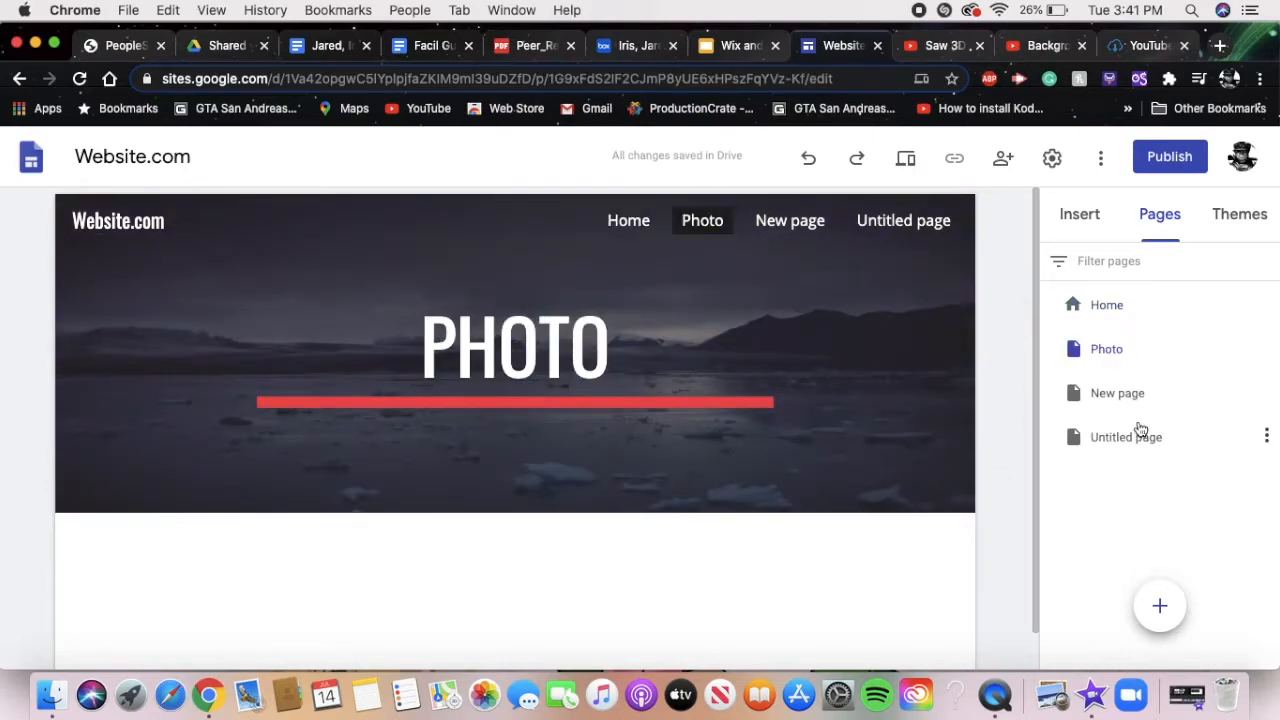
- Add a subpage named "Depth" under the Photo page
{"action": "left_click", "coordinate": [1264, 350]}
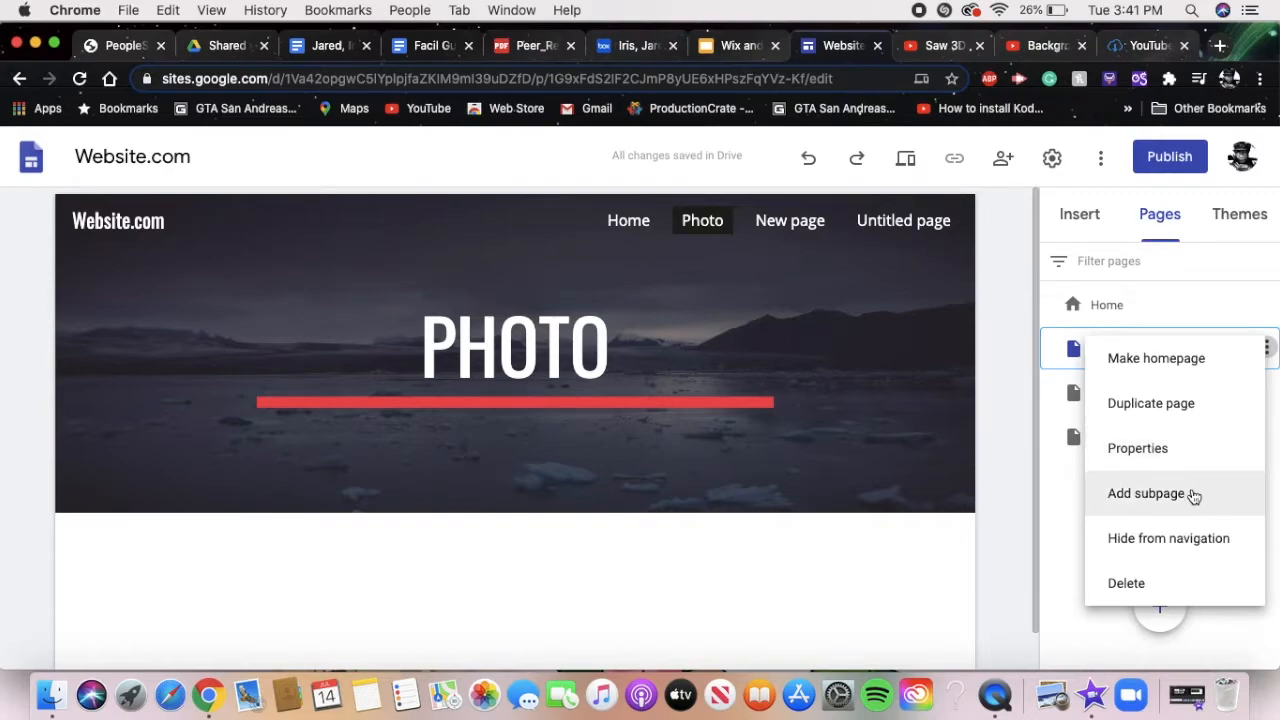
{"action": "left_click", "coordinate": [1191, 492]}
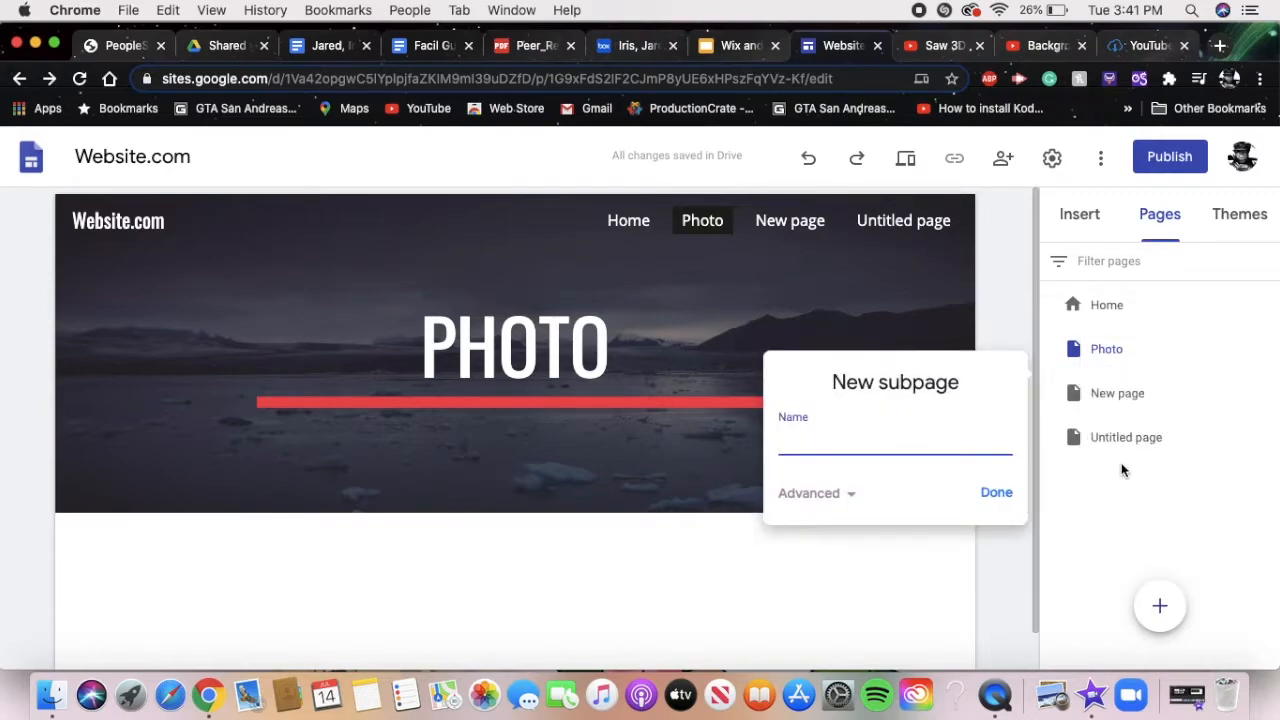
{"action": "type", "text": "Depth"}
{"action": "left_click", "coordinate": [1000, 496]}
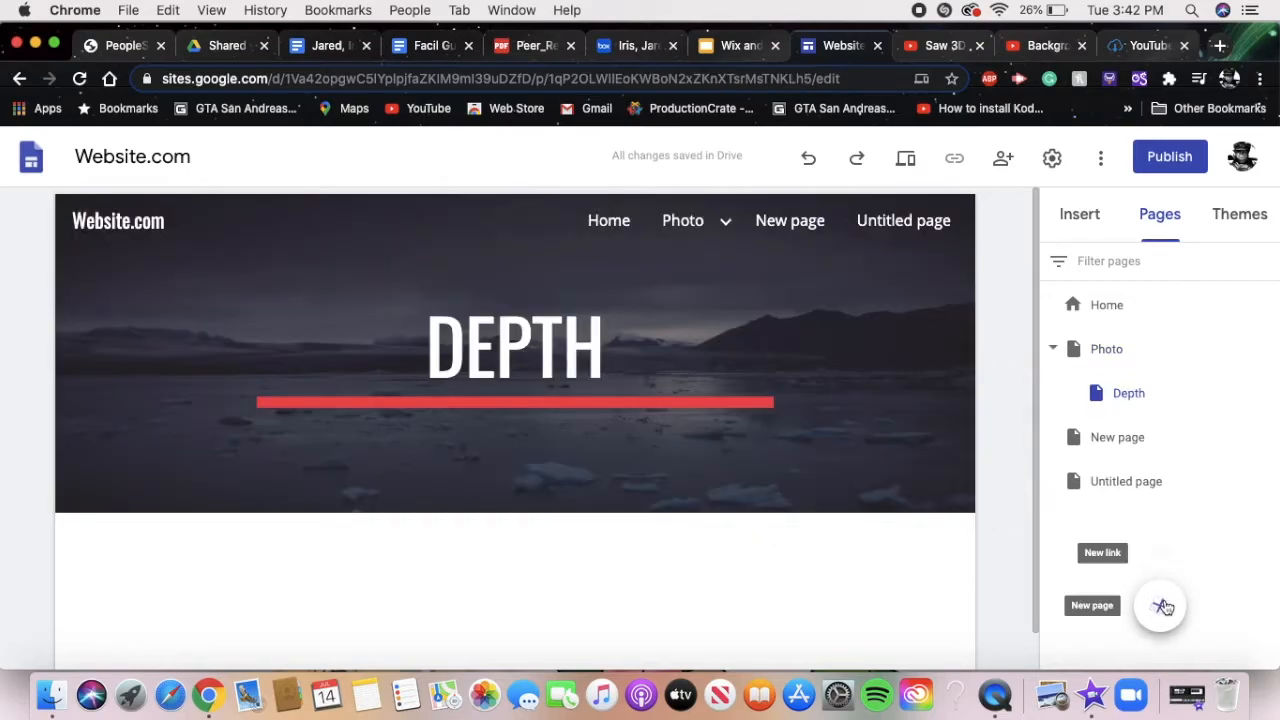
- Add a second subpage named "Shadow" under the Photo page
{"action": "left_click", "coordinate": [1266, 348]}
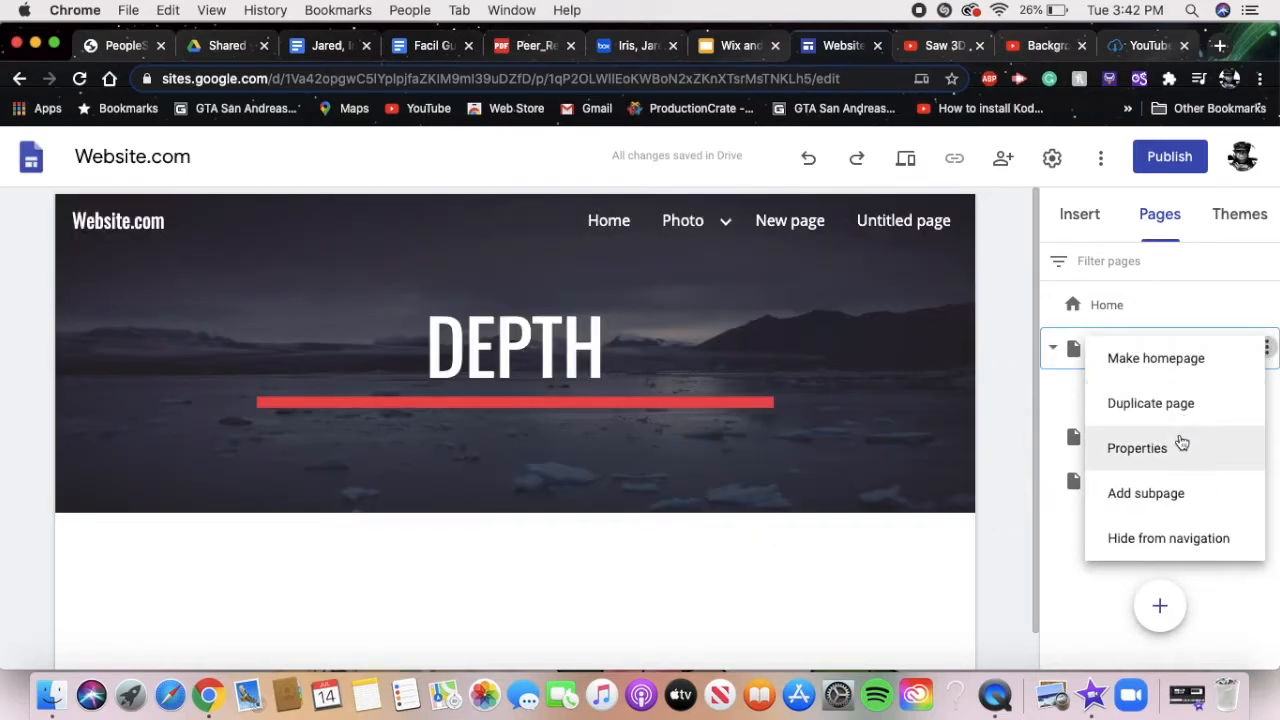
{"action": "left_click", "coordinate": [1175, 495]}
{"action": "type", "text": "Shadow"}
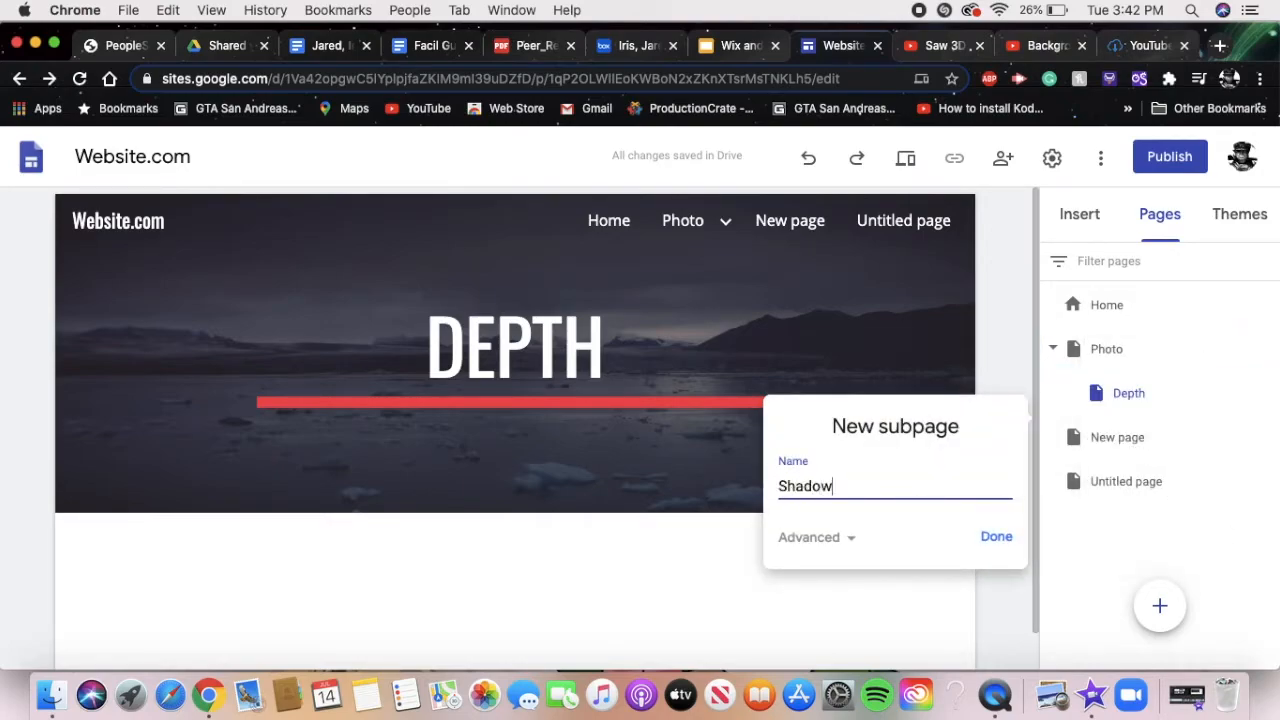
{"action": "left_click", "coordinate": [991, 538]}
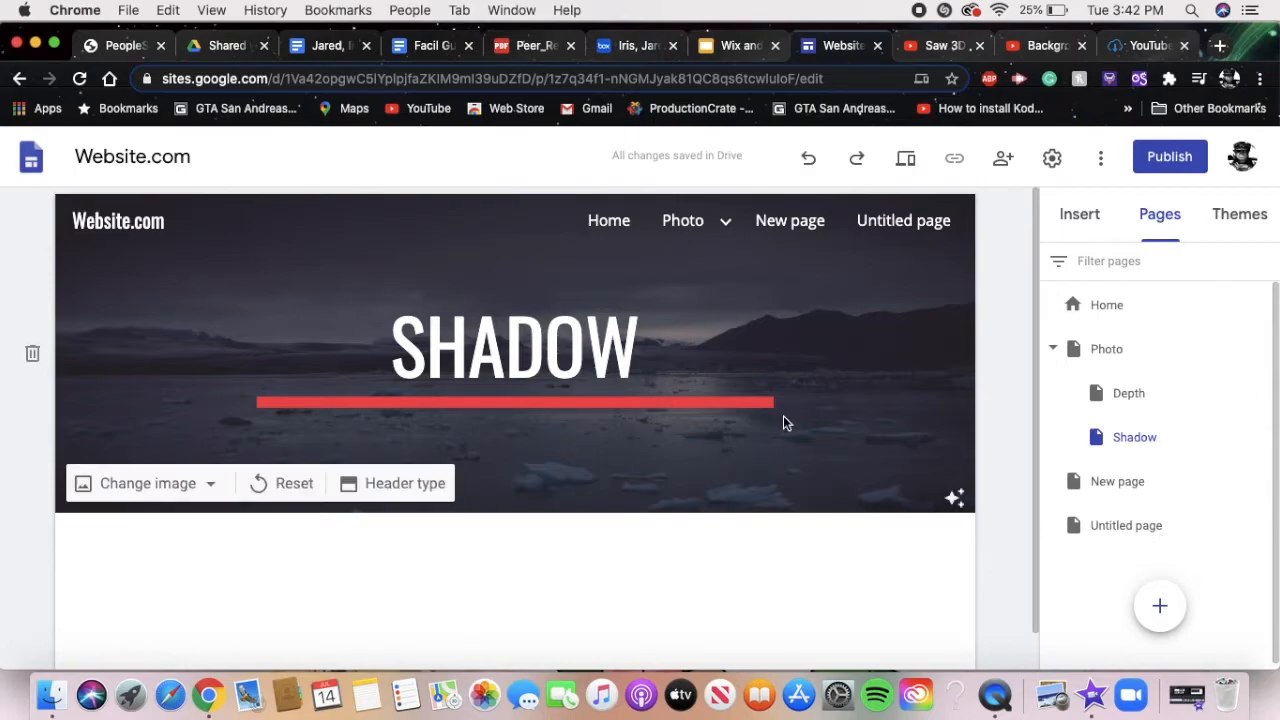
- Check the Photo submenu in the site navigation by opening the Depth and Shadow subpages
{"action": "mouse_move", "coordinate": [668, 228]}
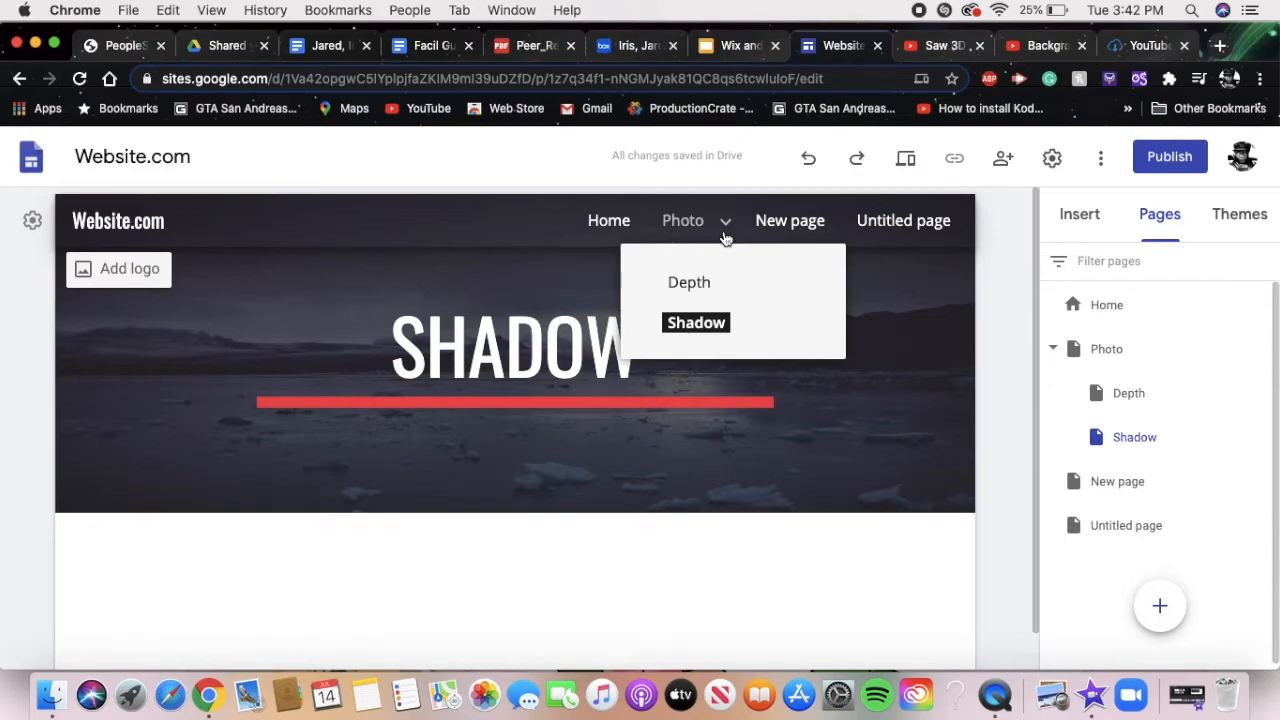
{"action": "left_click", "coordinate": [708, 291]}
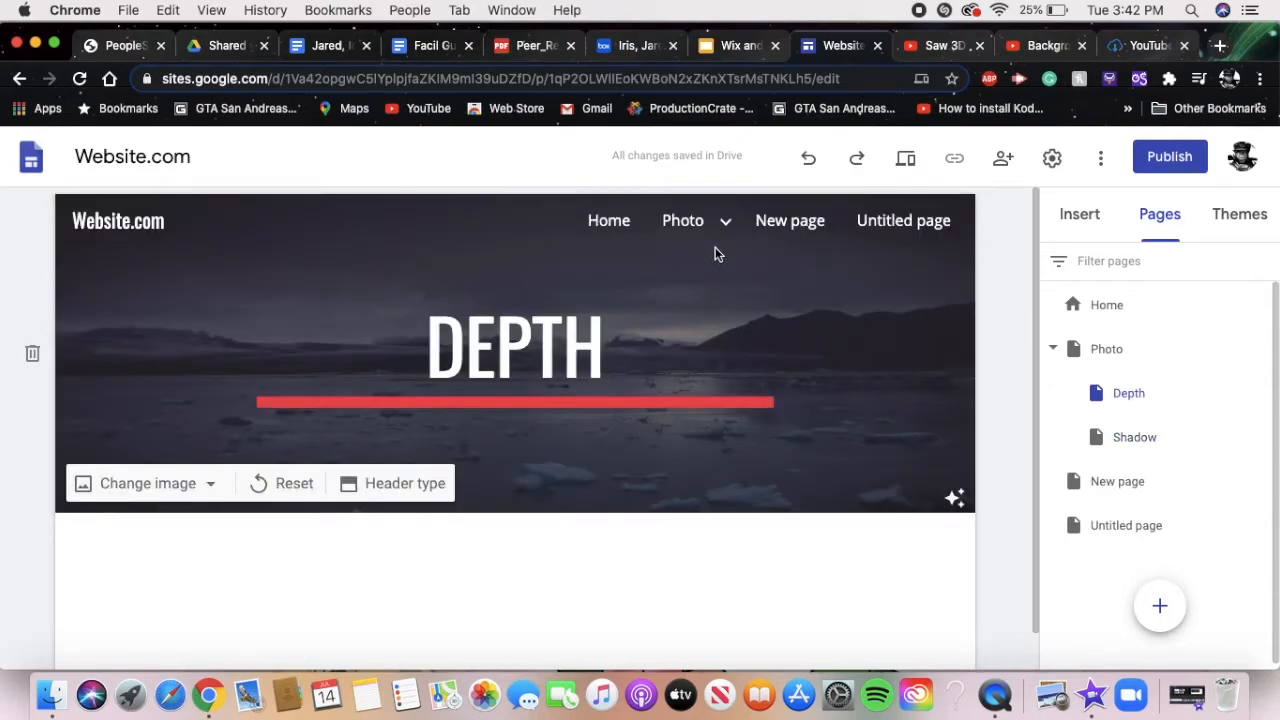
{"action": "mouse_move", "coordinate": [715, 247]}
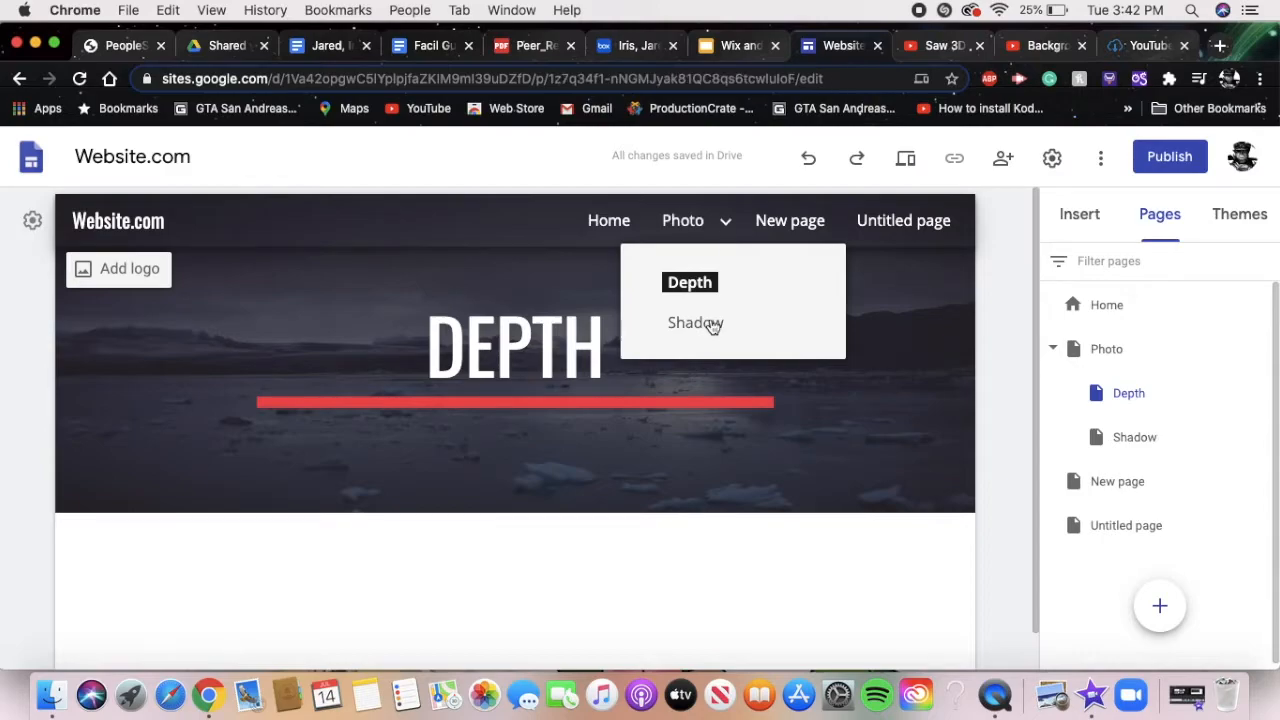
{"action": "left_click", "coordinate": [710, 324]}
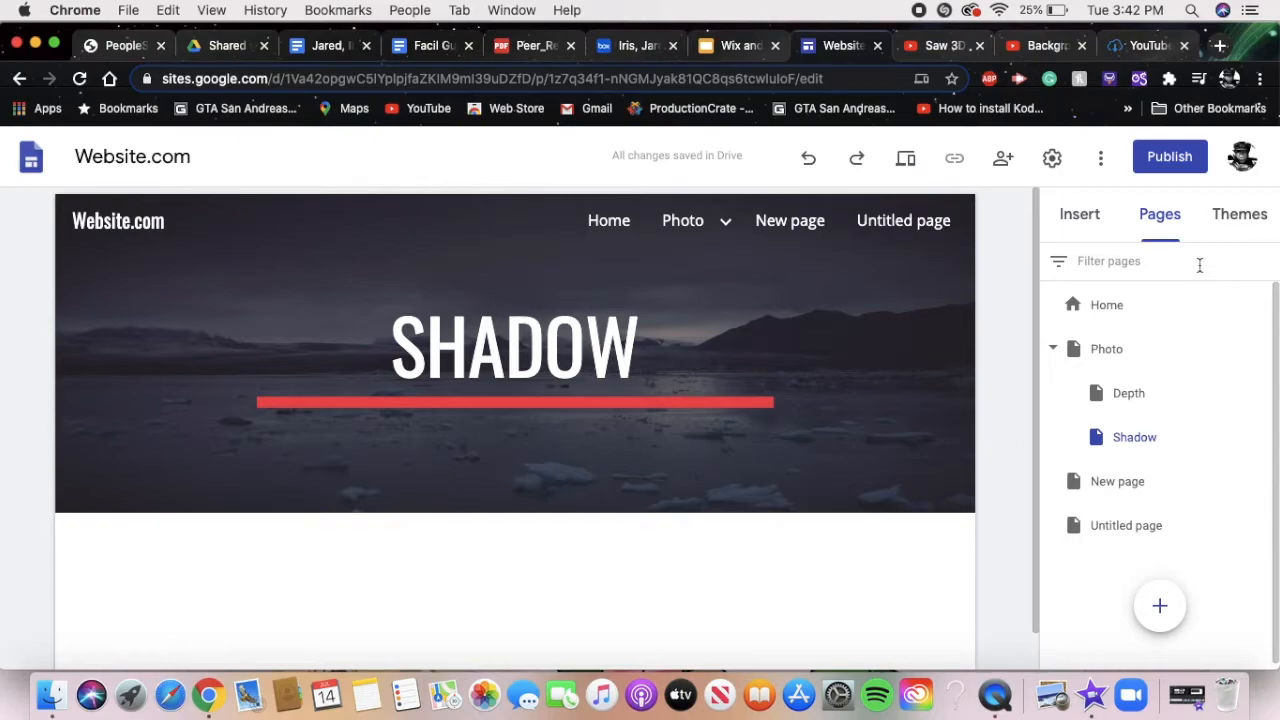
- Open the Photo page and look through the content elements and layouts available to insert
{"action": "left_click", "coordinate": [1081, 226]}
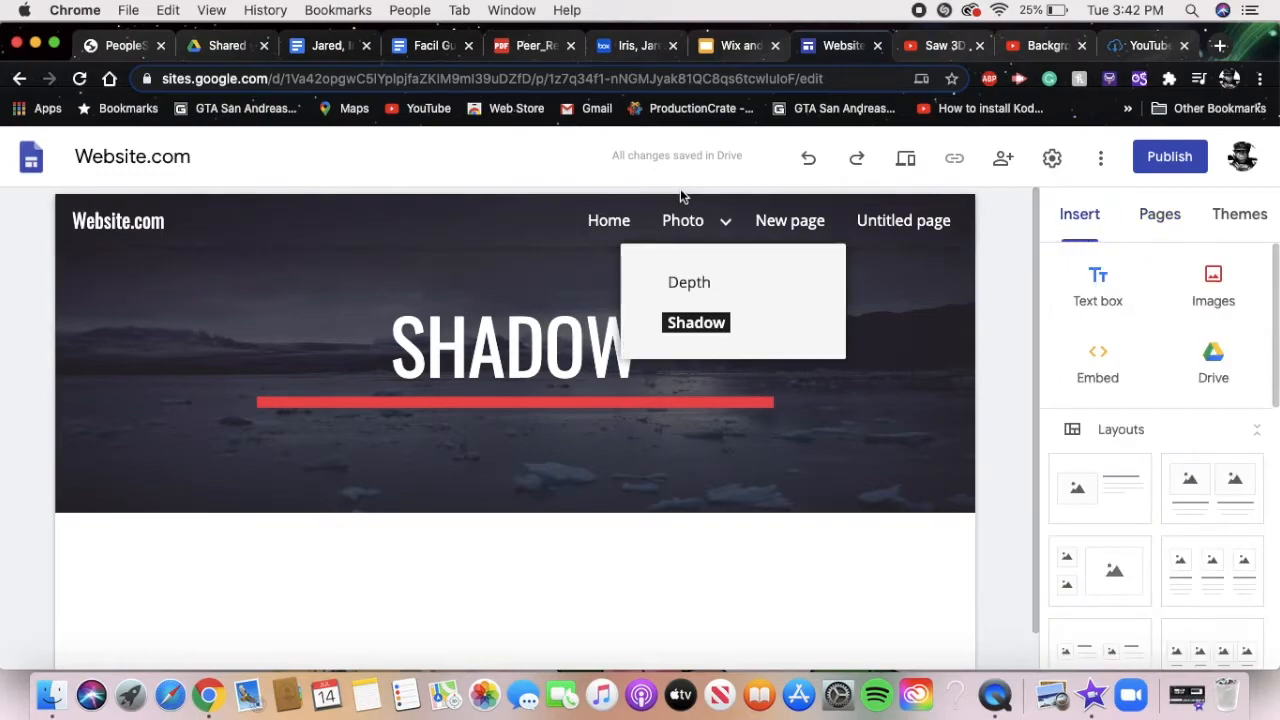
{"action": "left_click", "coordinate": [683, 220]}
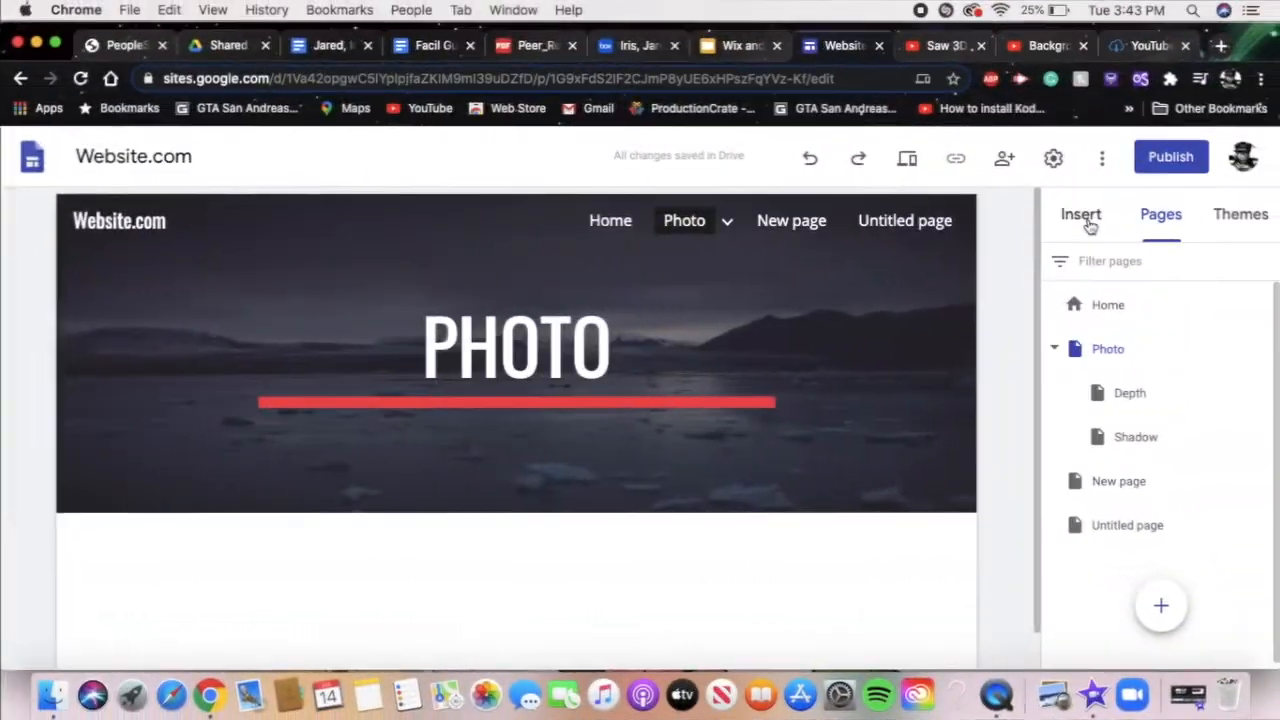
{"action": "left_click", "coordinate": [1080, 216]}
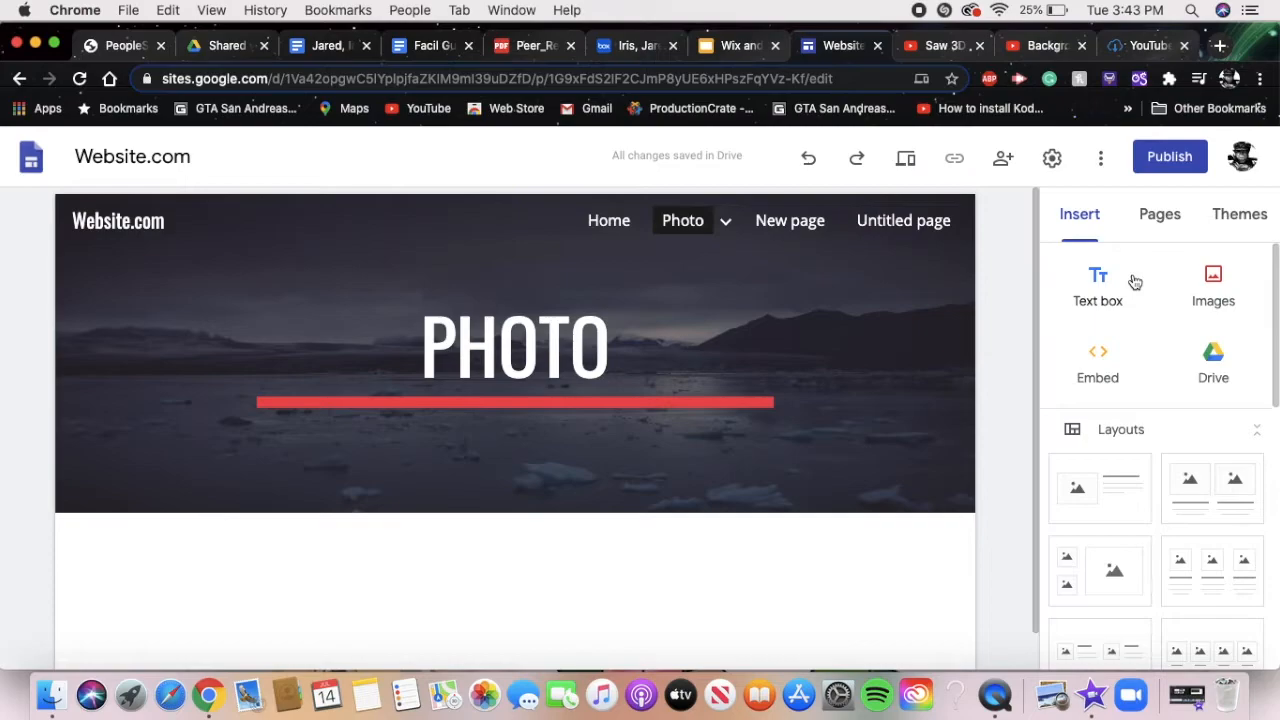
{"action": "scroll", "coordinate": [1134, 281], "scroll_direction": "down", "scroll_amount": 10}
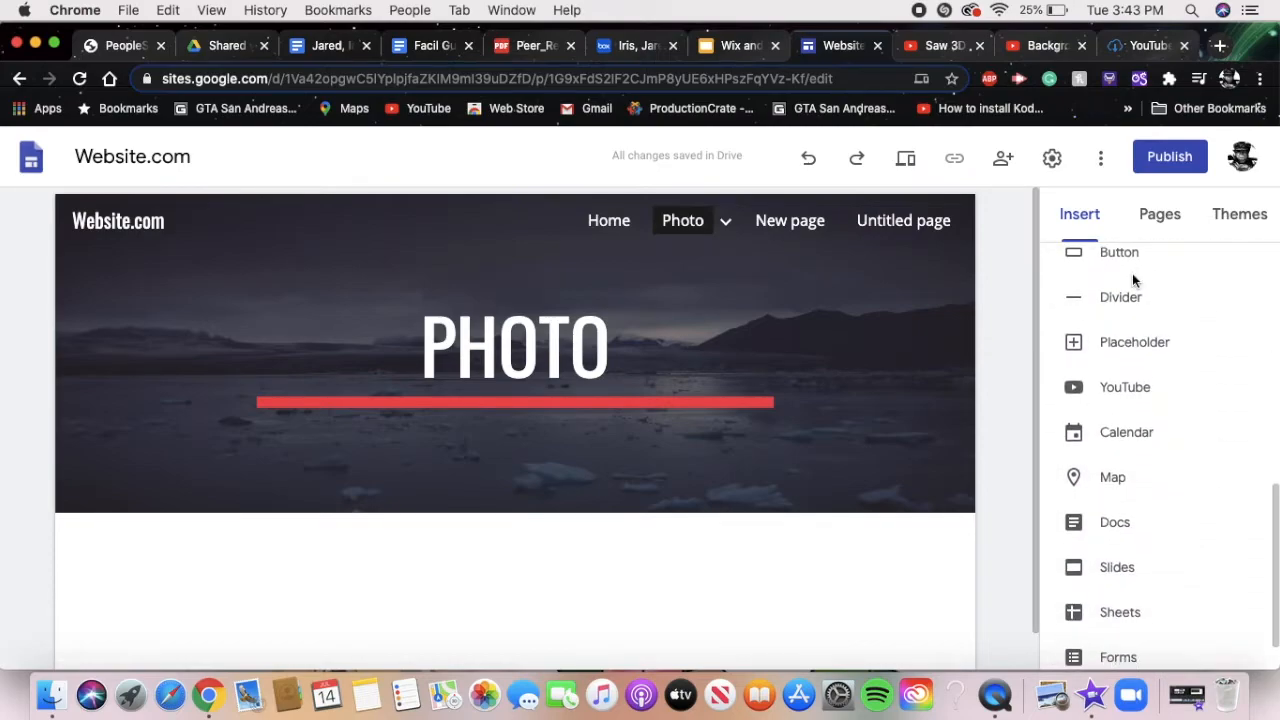
{"action": "scroll", "coordinate": [1133, 281], "scroll_direction": "up", "scroll_amount": 10}
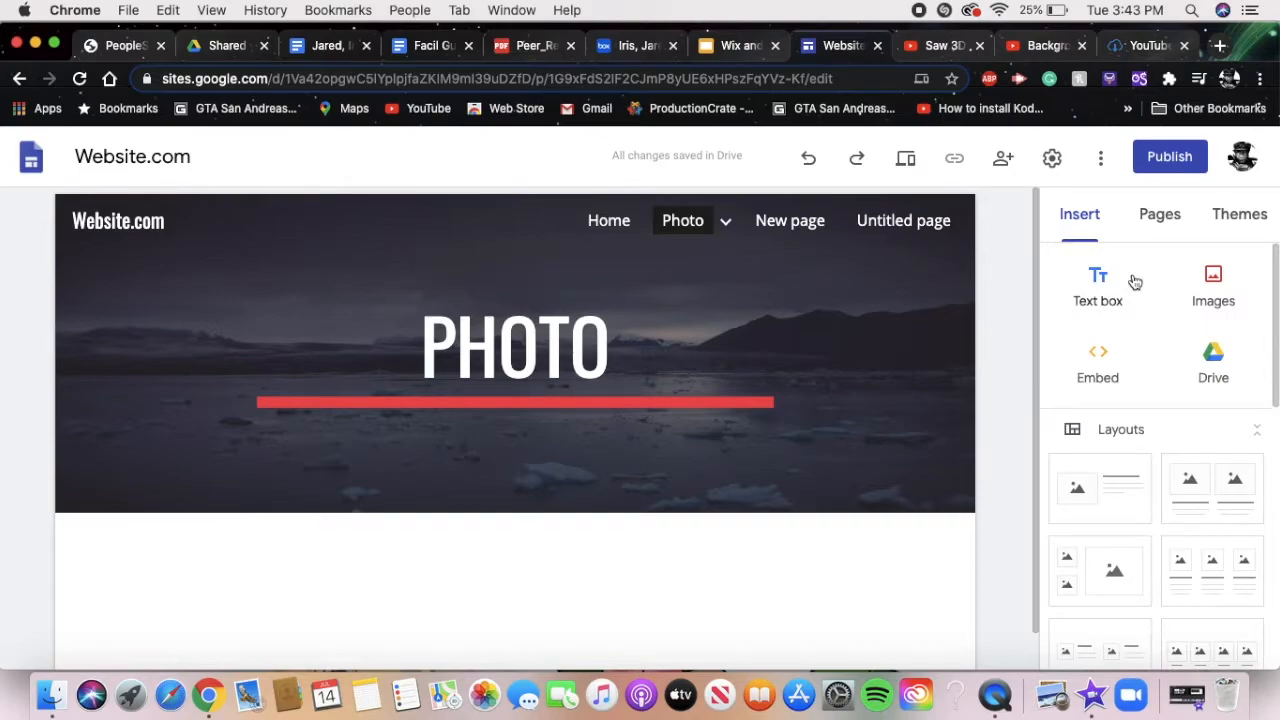
{"action": "scroll", "coordinate": [1134, 281], "scroll_direction": "down", "scroll_amount": 6}
{"action": "scroll", "coordinate": [1172, 404], "scroll_direction": "down", "scroll_amount": 3}
{"action": "scroll", "coordinate": [1170, 403], "scroll_direction": "up", "scroll_amount": 10}
{"action": "scroll", "coordinate": [1157, 367], "scroll_direction": "down", "scroll_amount": 2}
{"action": "scroll", "coordinate": [1157, 367], "scroll_direction": "down", "scroll_amount": 1}
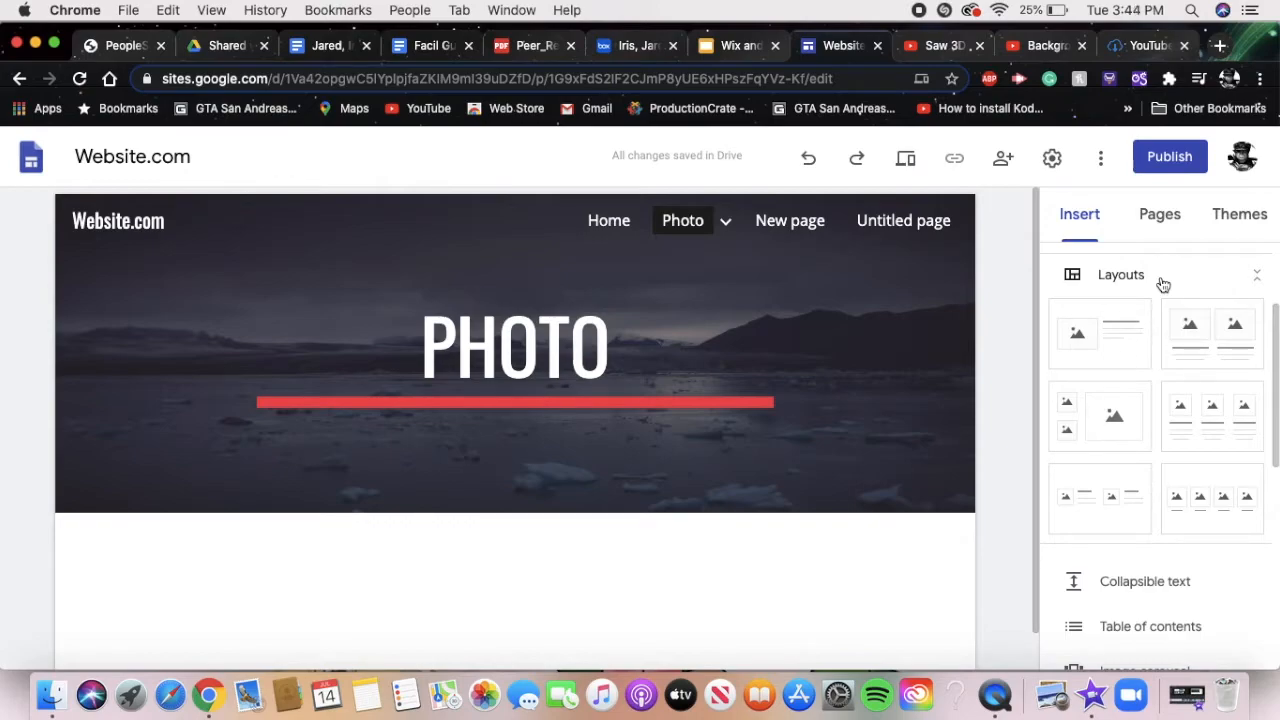
- Insert the layout with one image beside text on the Photo page, entering "TITLE" as heading and "Des" as body text
{"action": "scroll", "coordinate": [1180, 280], "scroll_direction": "down", "scroll_amount": 2}
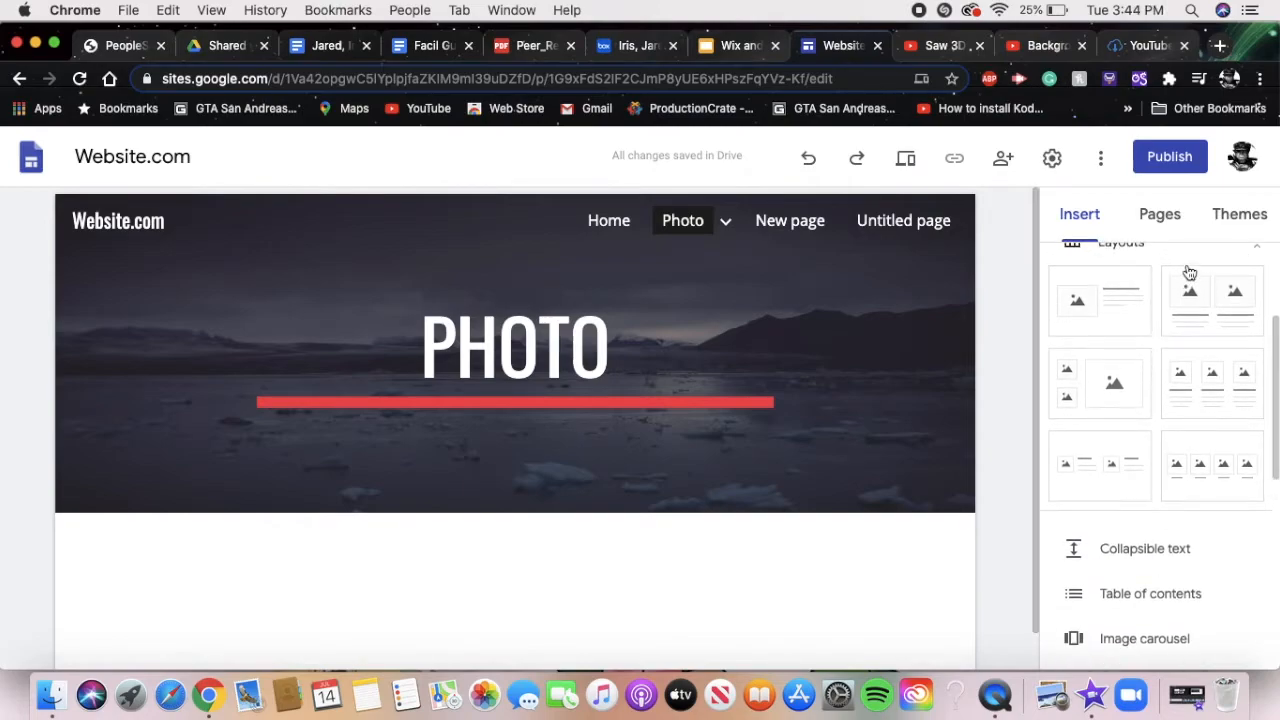
{"action": "left_click", "coordinate": [1119, 301]}
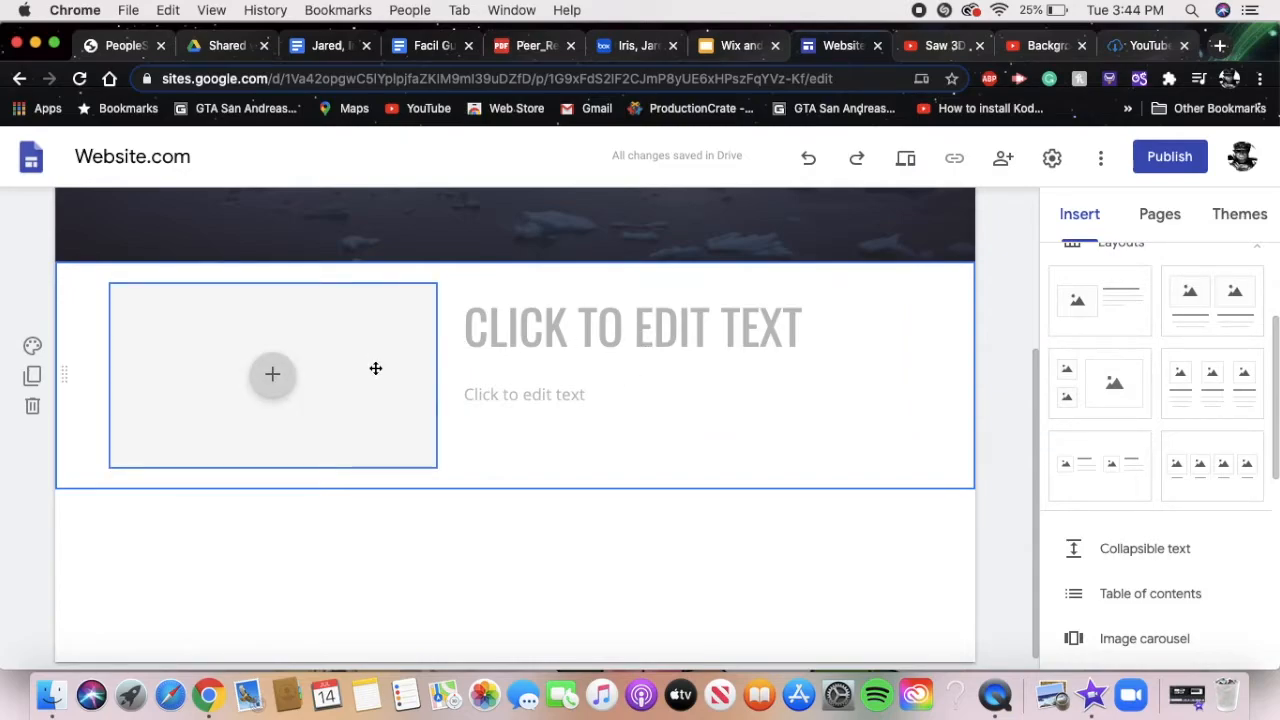
{"action": "left_click", "coordinate": [569, 315]}
{"action": "type", "text": "TITLE"}
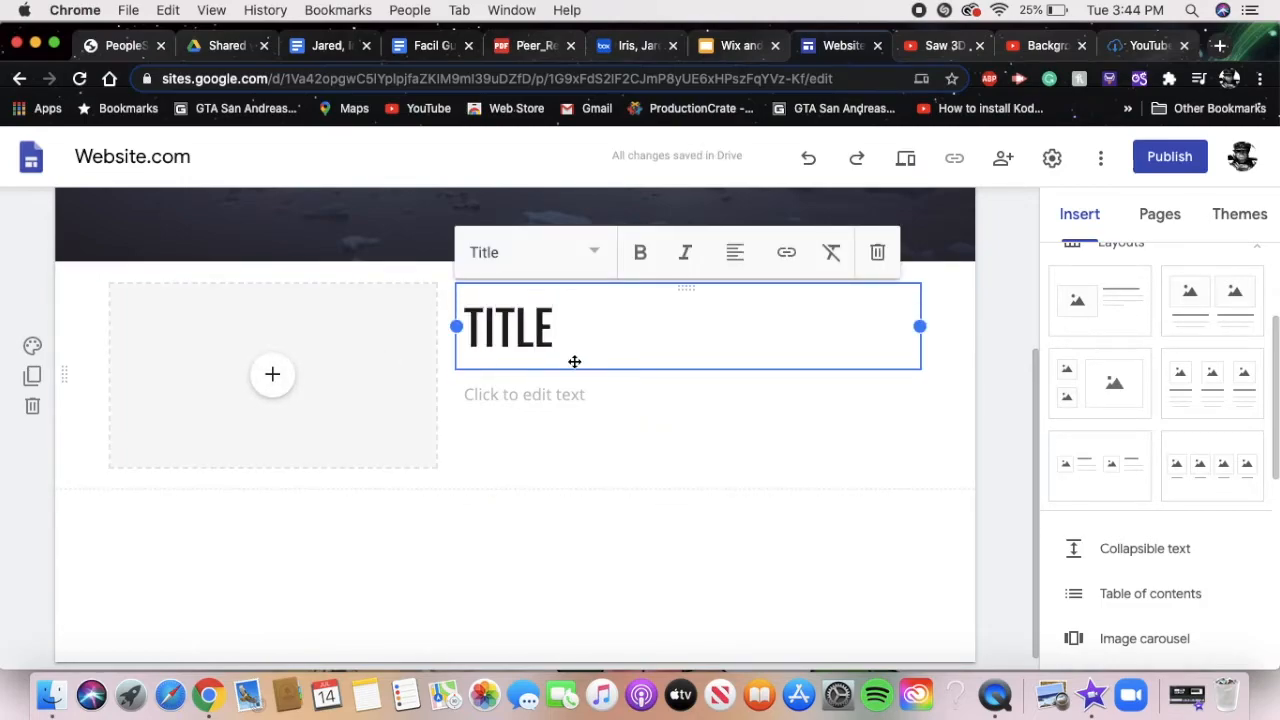
{"action": "left_click", "coordinate": [546, 397]}
{"action": "type", "text": "Des"}
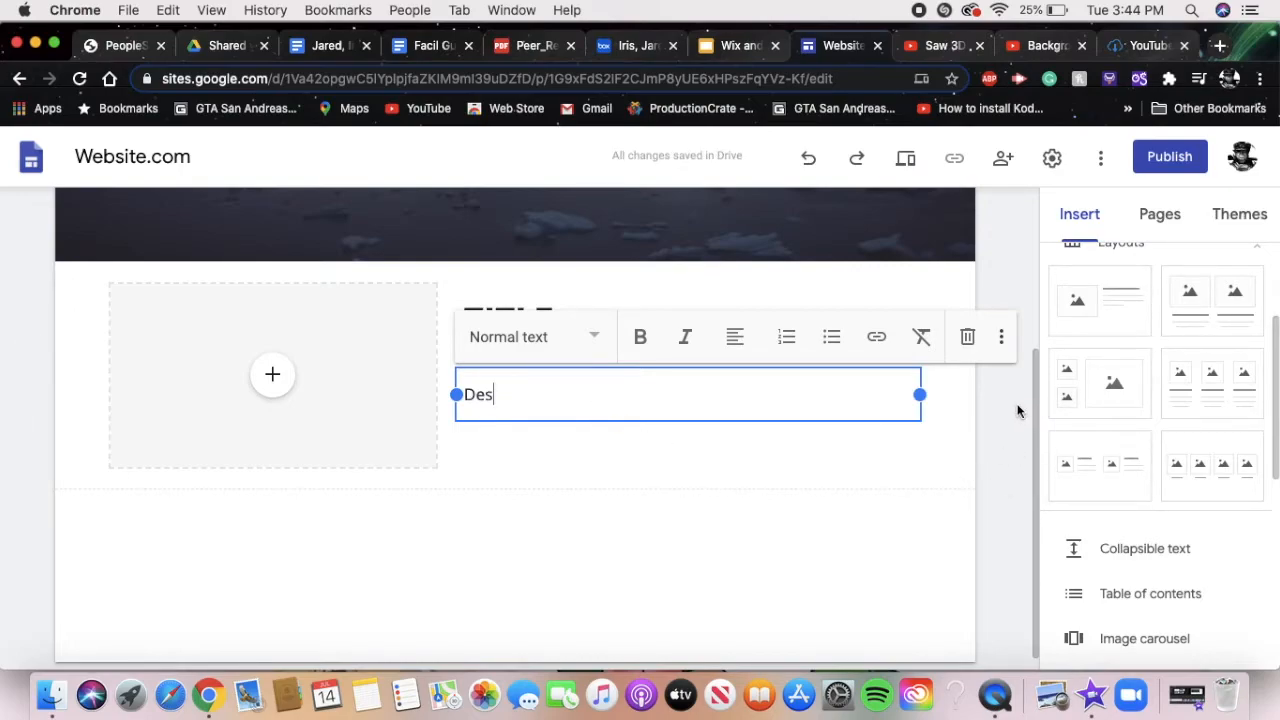
- Insert the layout with two small images beside a large one, and delete its large image placeholder
{"action": "scroll", "coordinate": [1110, 408], "scroll_direction": "up", "scroll_amount": 1}
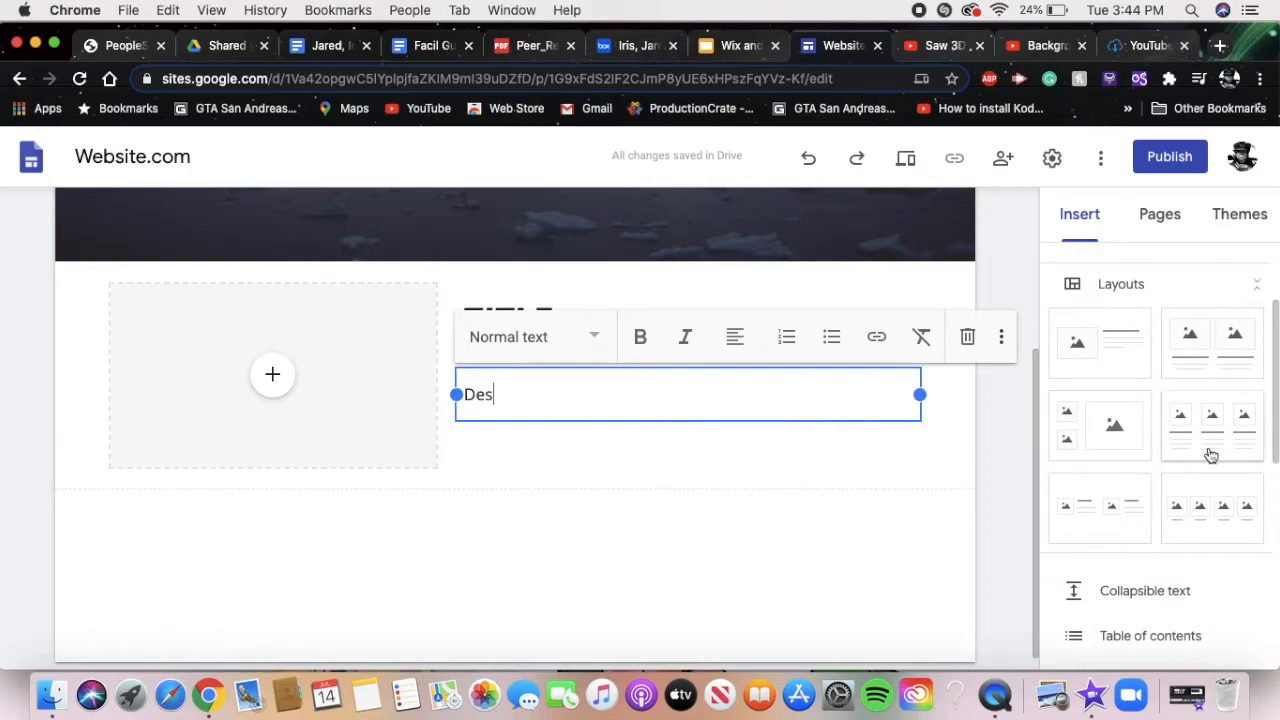
{"action": "scroll", "coordinate": [1210, 451], "scroll_direction": "down", "scroll_amount": 2}
{"action": "left_click", "coordinate": [1112, 360]}
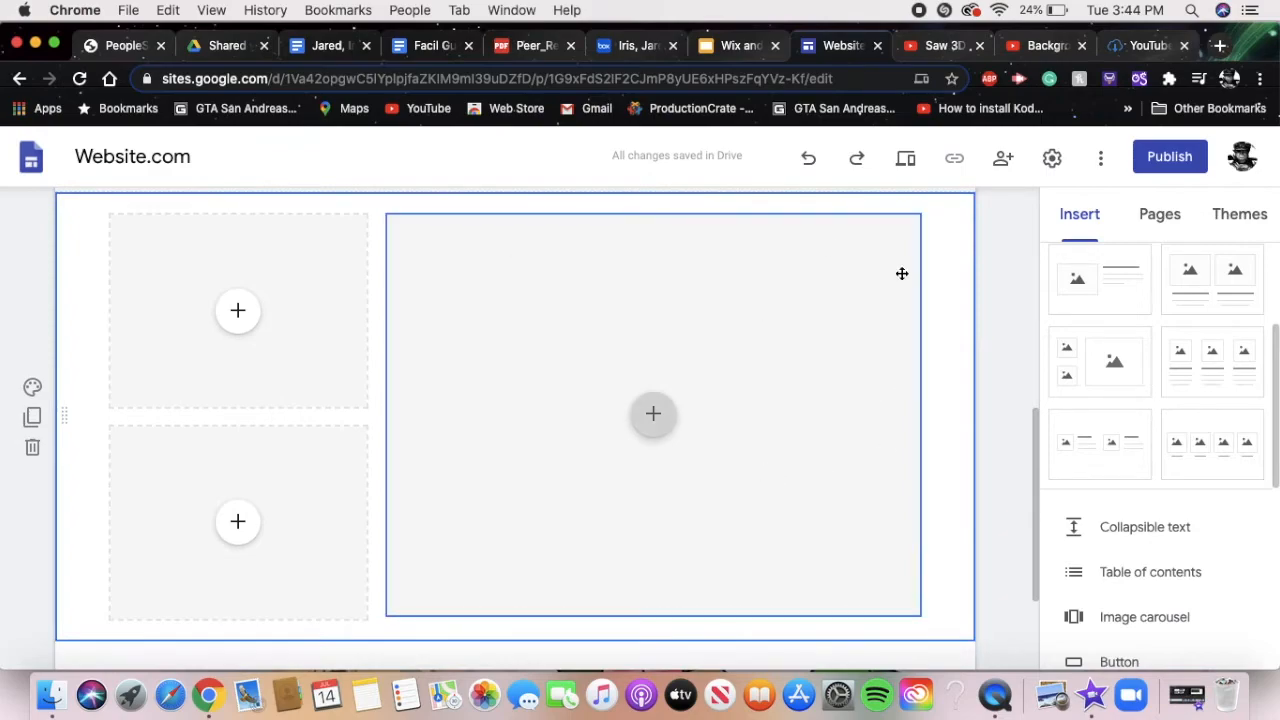
{"action": "left_click", "coordinate": [858, 395]}
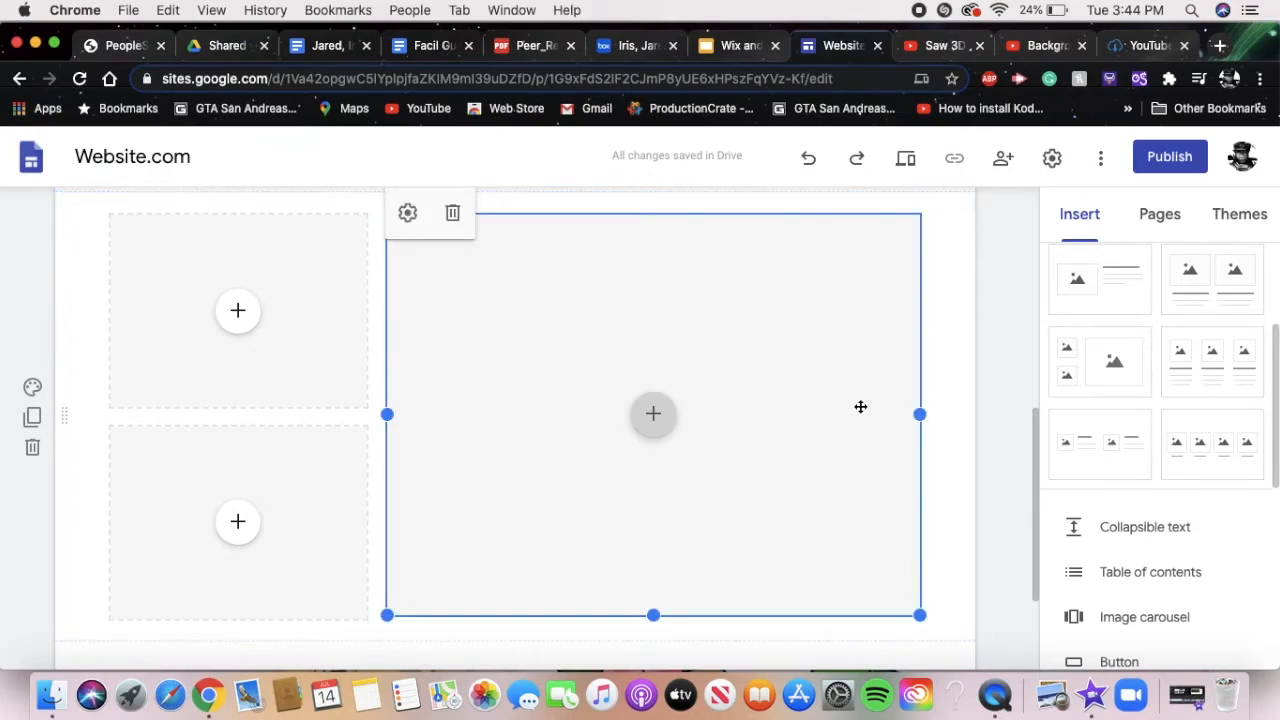
{"action": "left_click", "coordinate": [452, 213]}
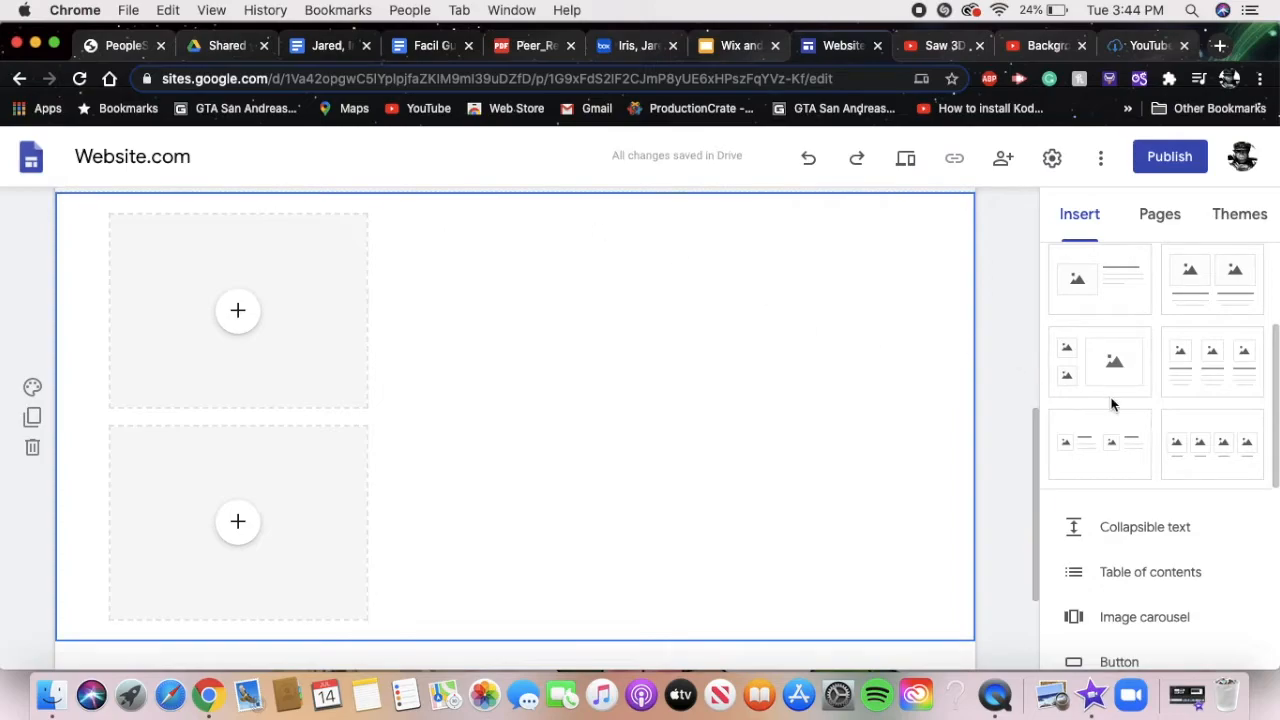
- Add a text box and move it into the empty space beside the two stacked image placeholders
{"action": "scroll", "coordinate": [1158, 477], "scroll_direction": "up", "scroll_amount": 5}
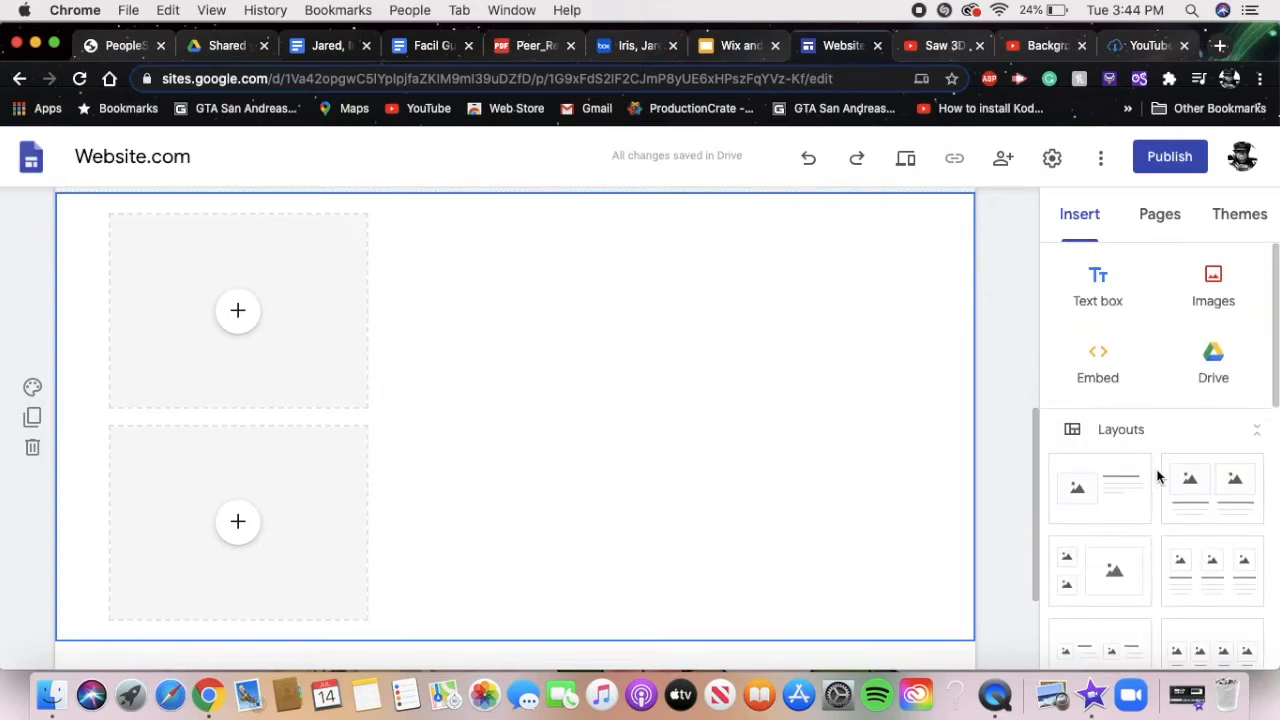
{"action": "left_click", "coordinate": [1098, 298]}
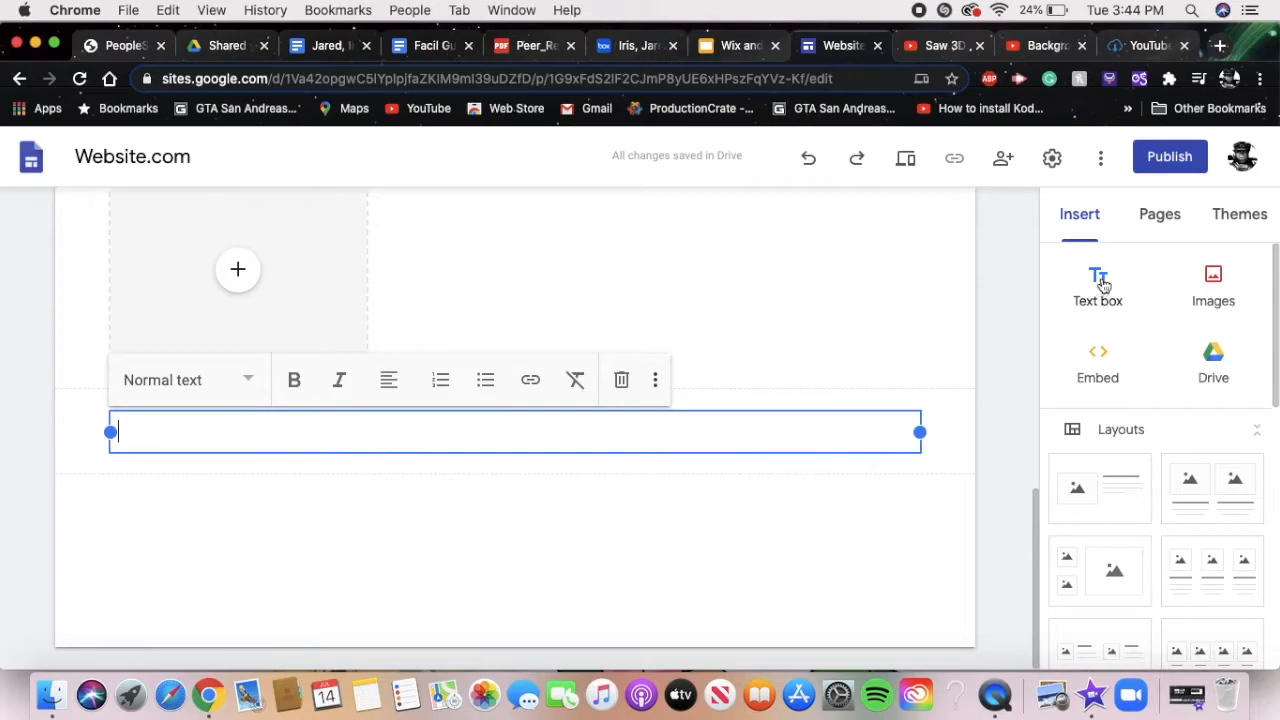
{"action": "scroll", "coordinate": [844, 413], "scroll_direction": "up", "scroll_amount": 4}
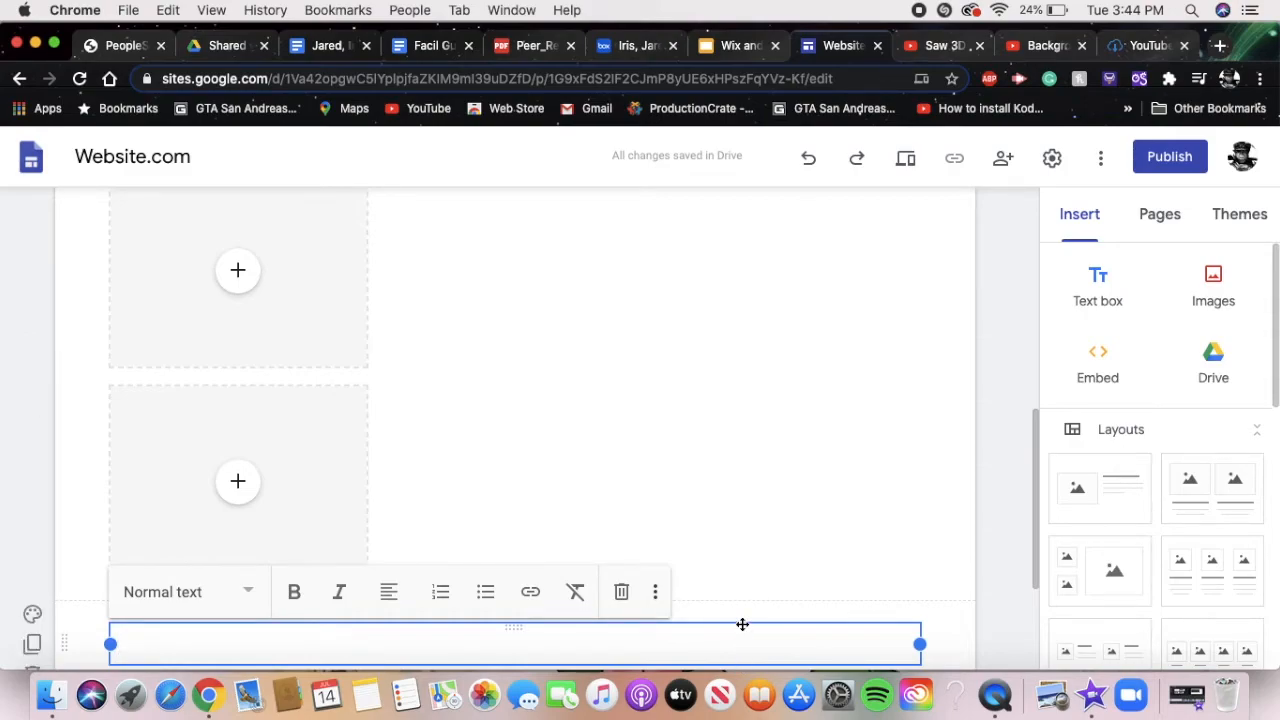
{"action": "left_click_drag", "start_coordinate": [742, 624], "coordinate": [731, 329]}
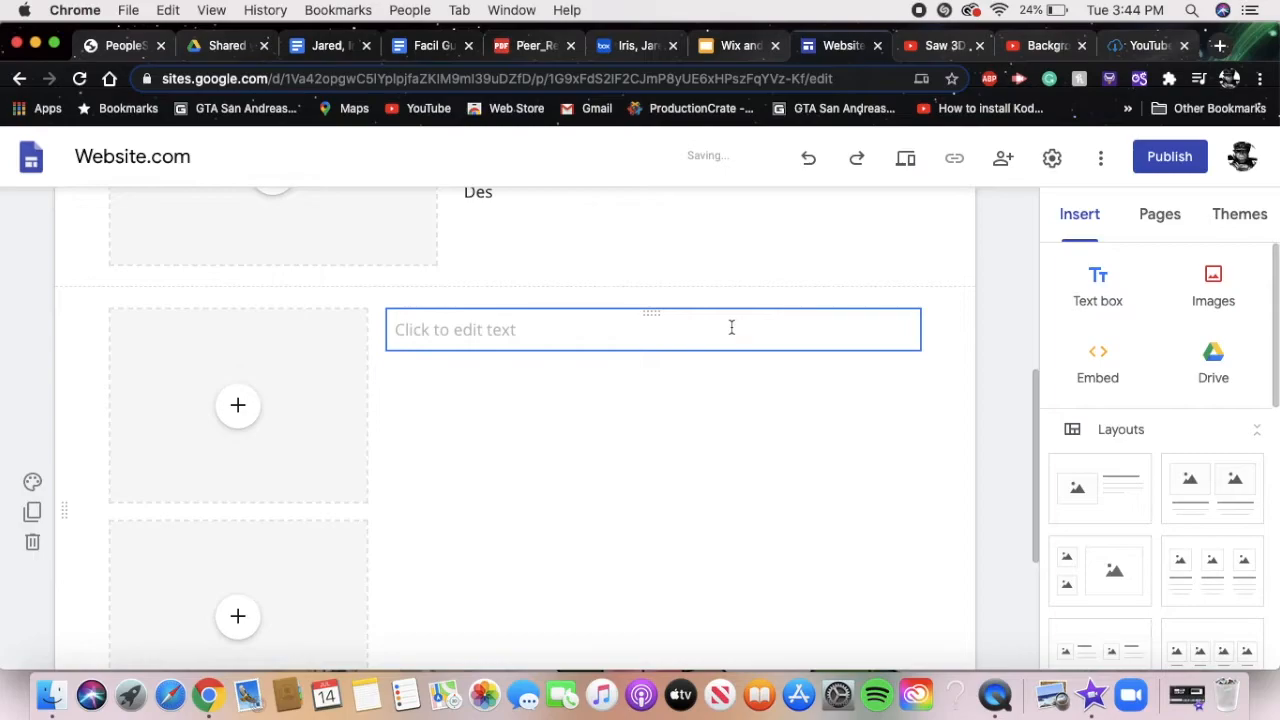
- Enter "I like these two photos because...." in the text box beside the stacked image placeholders
{"action": "left_click", "coordinate": [669, 325]}
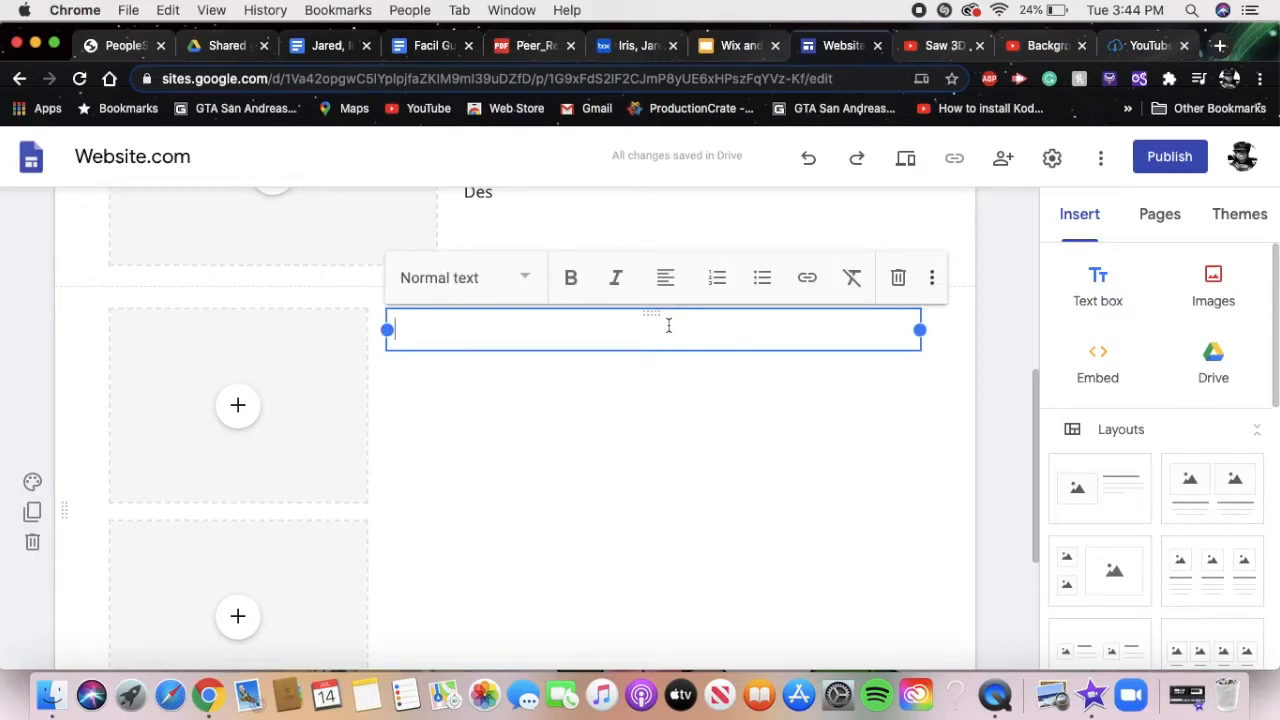
{"action": "type", "text": "I like these two because"}
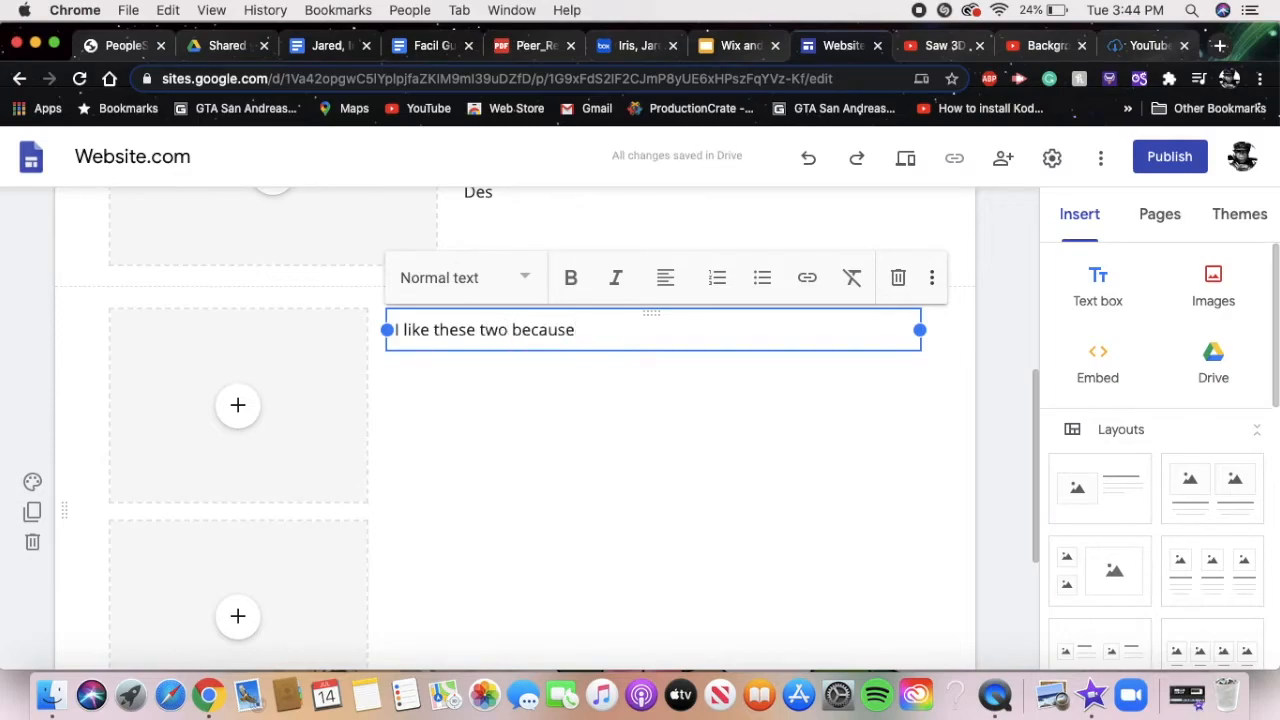
{"action": "type", "text": "photo"}
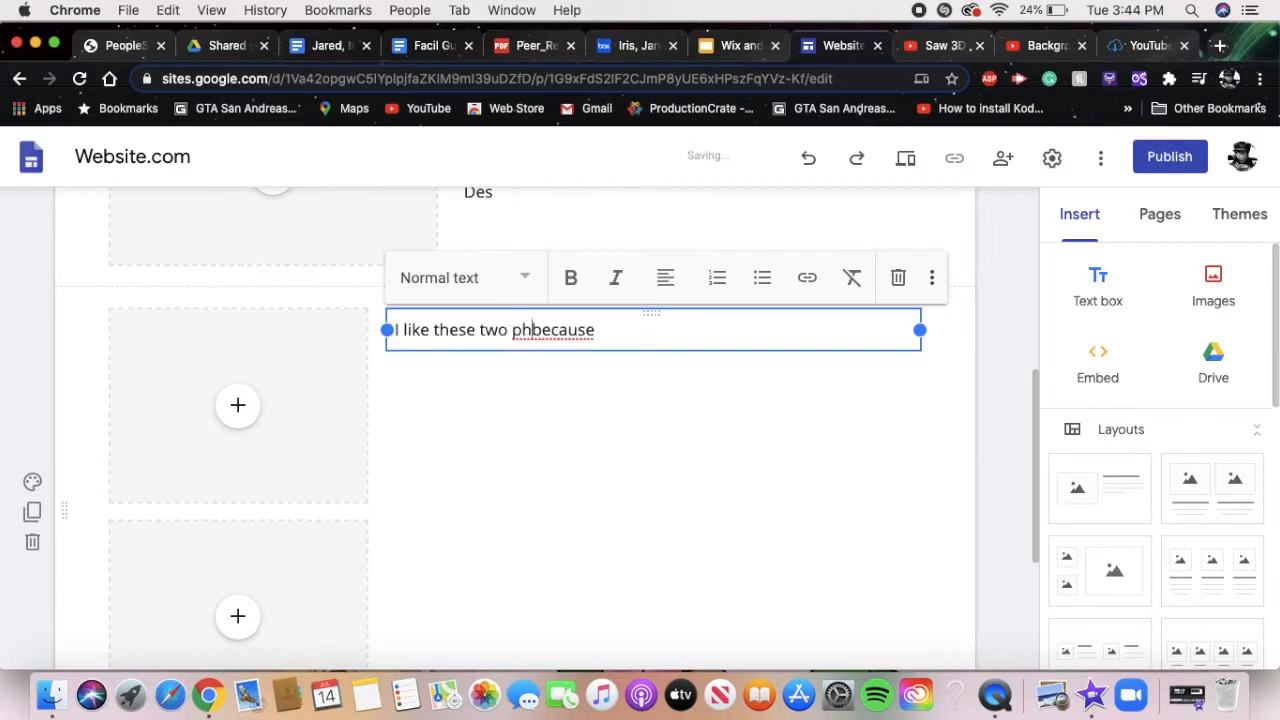
{"action": "key", "text": "BackSpace"}
{"action": "key", "text": "BackSpace"}
{"action": "key", "text": "BackSpace"}
{"action": "type", "text": "otos "}
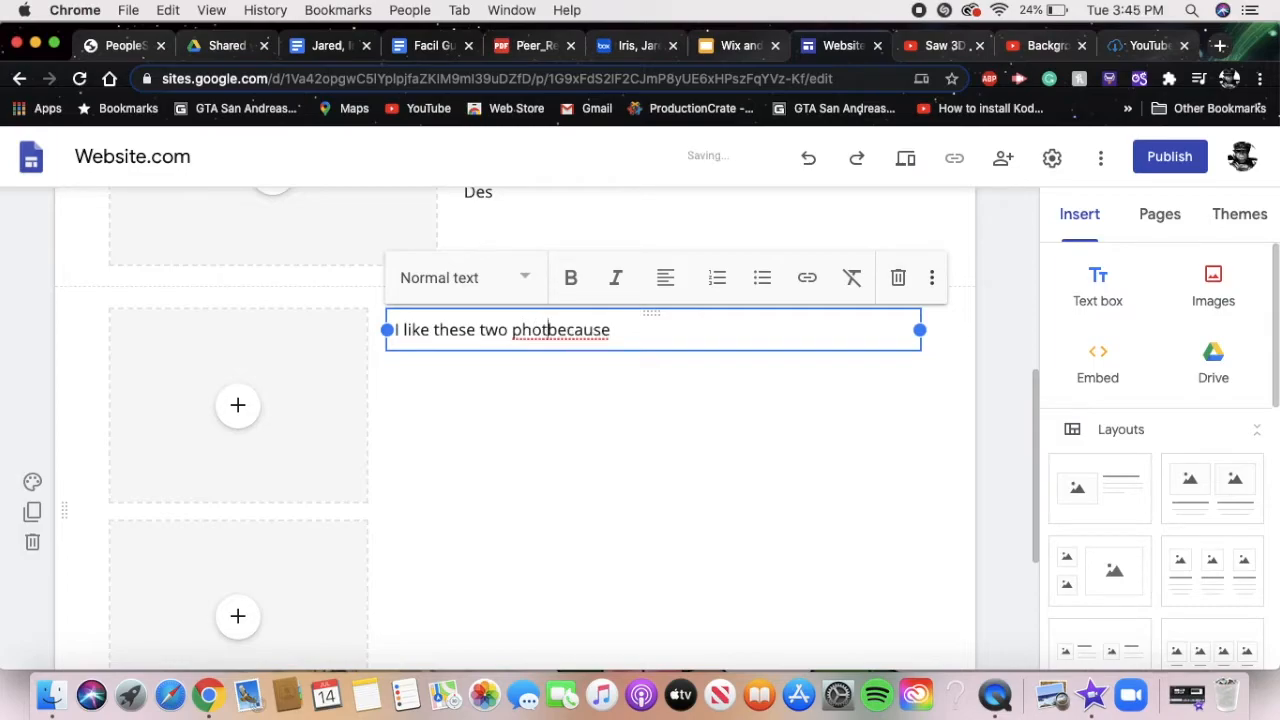
{"action": "type", "text": "...."}
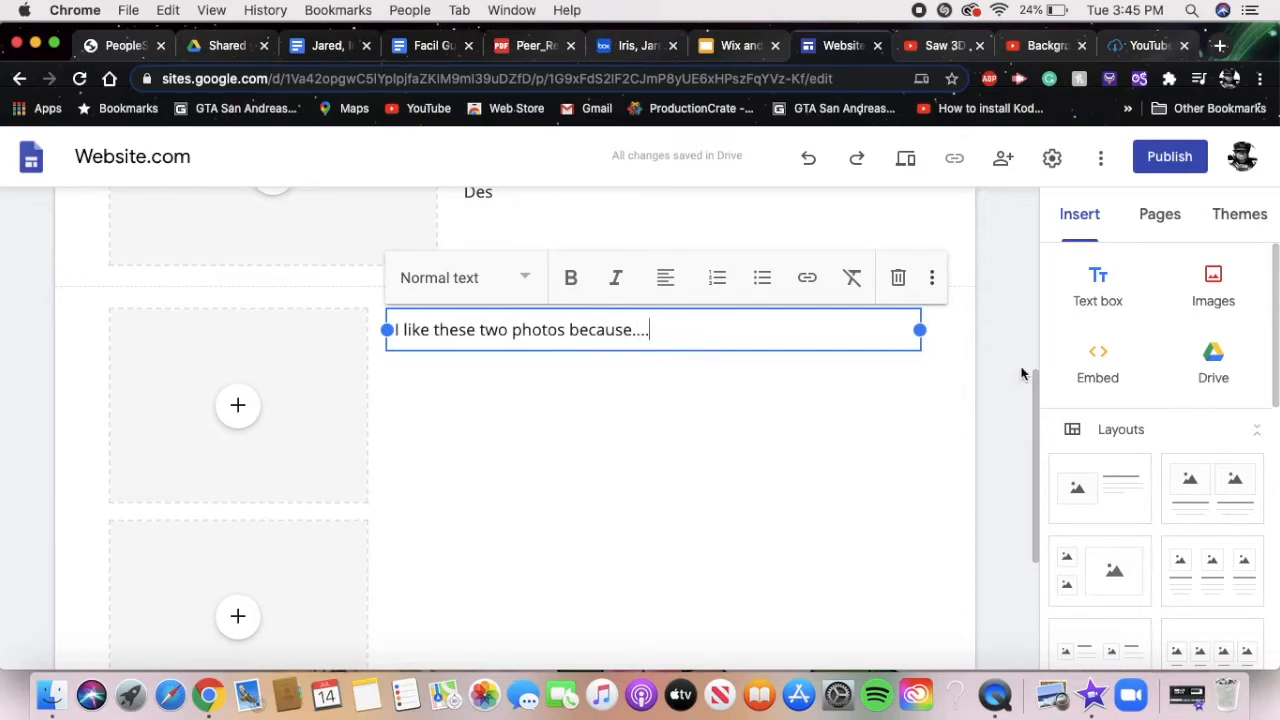
- Center the sentence beside the image placeholders and make it italic and bold
{"action": "scroll", "coordinate": [1150, 430], "scroll_direction": "down", "scroll_amount": 2}
{"action": "scroll", "coordinate": [1170, 455], "scroll_direction": "down", "scroll_amount": 1}
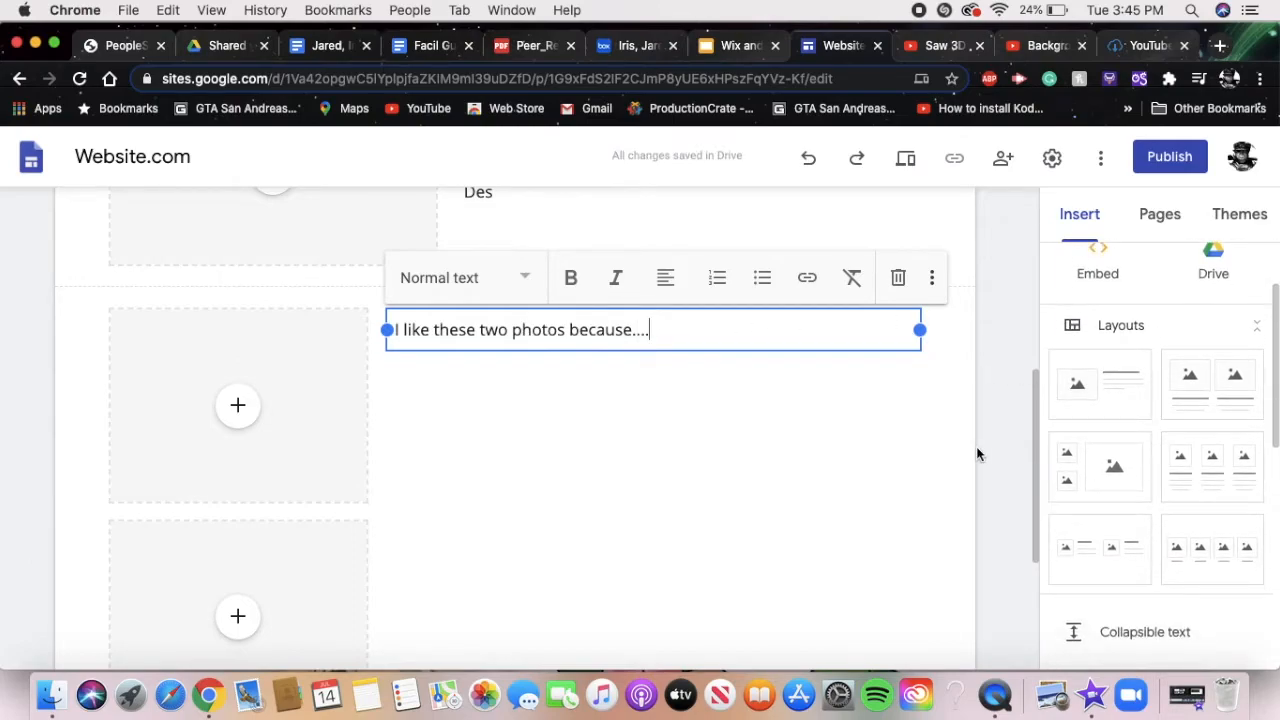
{"action": "scroll", "coordinate": [977, 454], "scroll_direction": "up", "scroll_amount": 5}
{"action": "scroll", "coordinate": [977, 454], "scroll_direction": "down", "scroll_amount": 5}
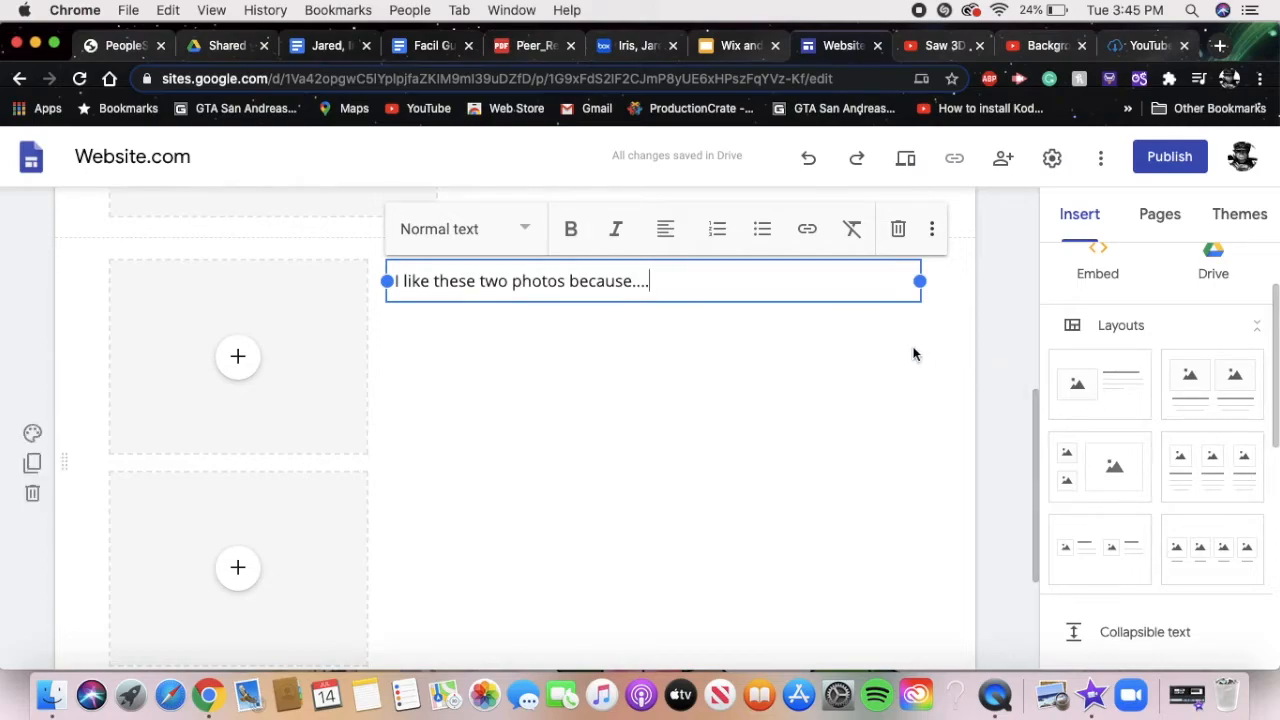
{"action": "left_click_drag", "start_coordinate": [824, 278], "coordinate": [331, 271]}
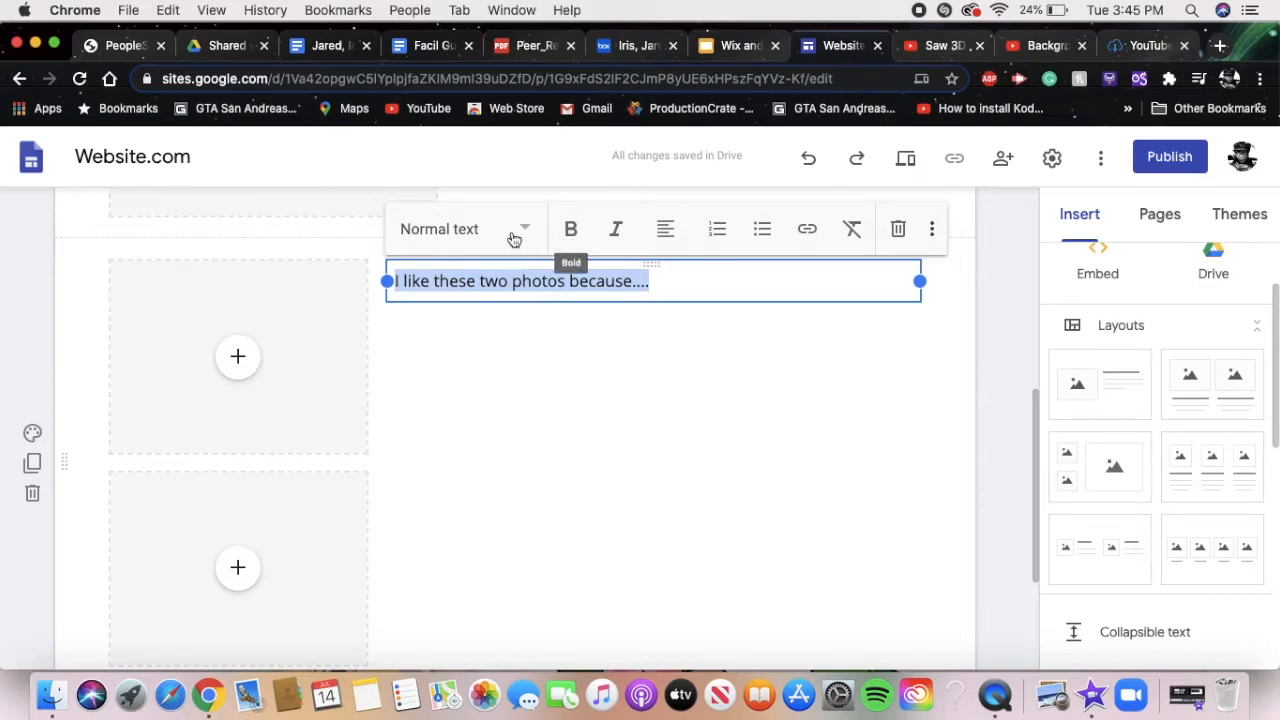
{"action": "left_click", "coordinate": [666, 233]}
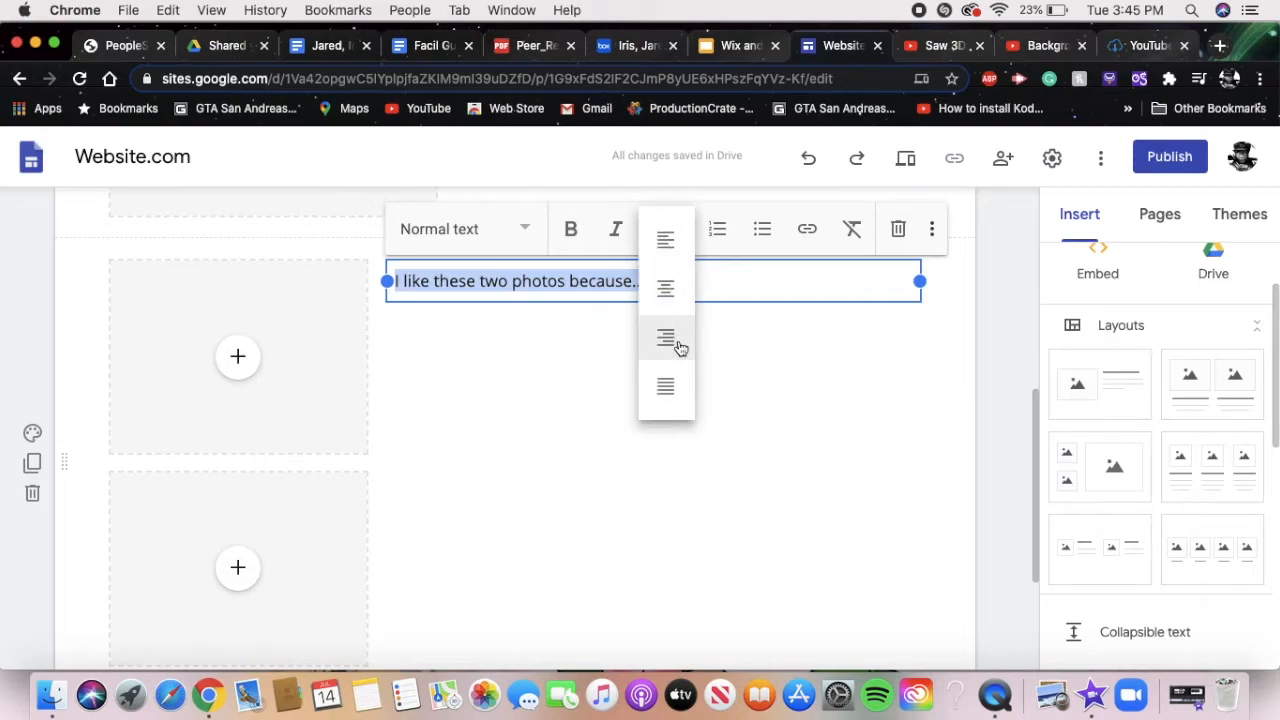
{"action": "left_click", "coordinate": [665, 288]}
{"action": "left_click", "coordinate": [617, 238]}
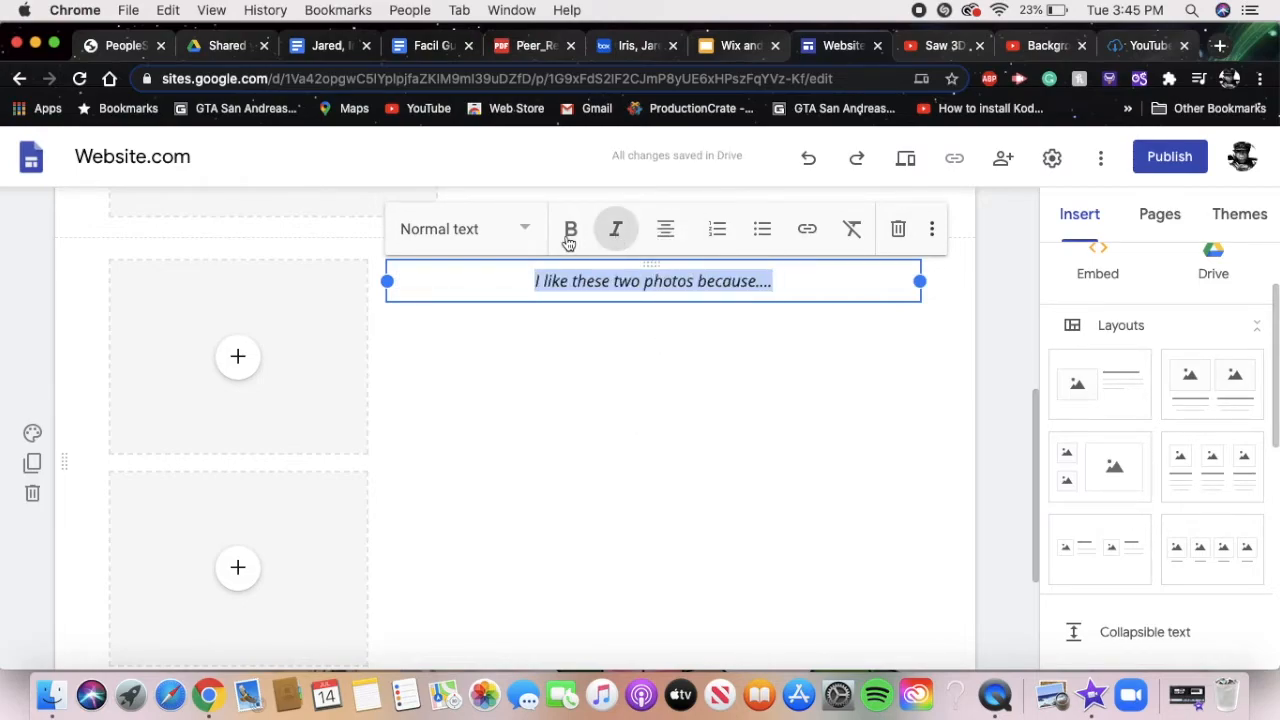
{"action": "left_click", "coordinate": [568, 238]}
- Try the Title and Heading styles on the selected sentence, then set it to Subheading
{"action": "left_click", "coordinate": [500, 247]}
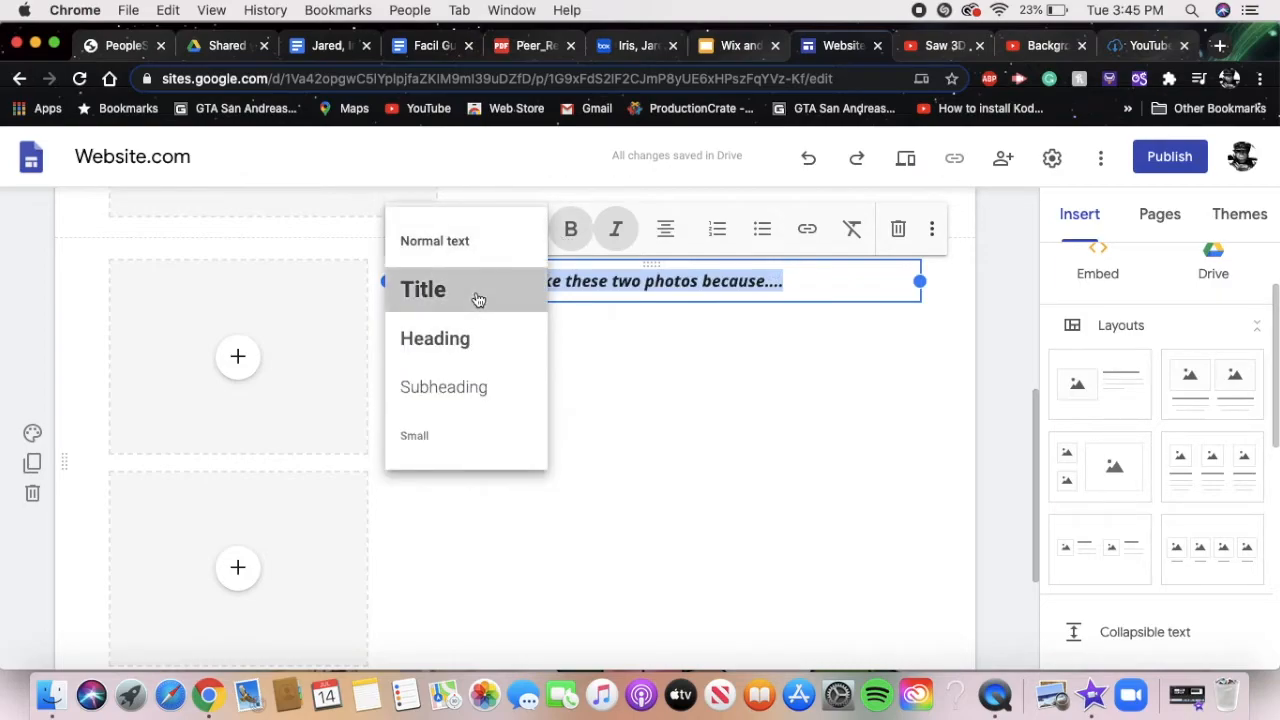
{"action": "left_click", "coordinate": [477, 294]}
{"action": "left_click", "coordinate": [488, 247]}
{"action": "left_click", "coordinate": [480, 339]}
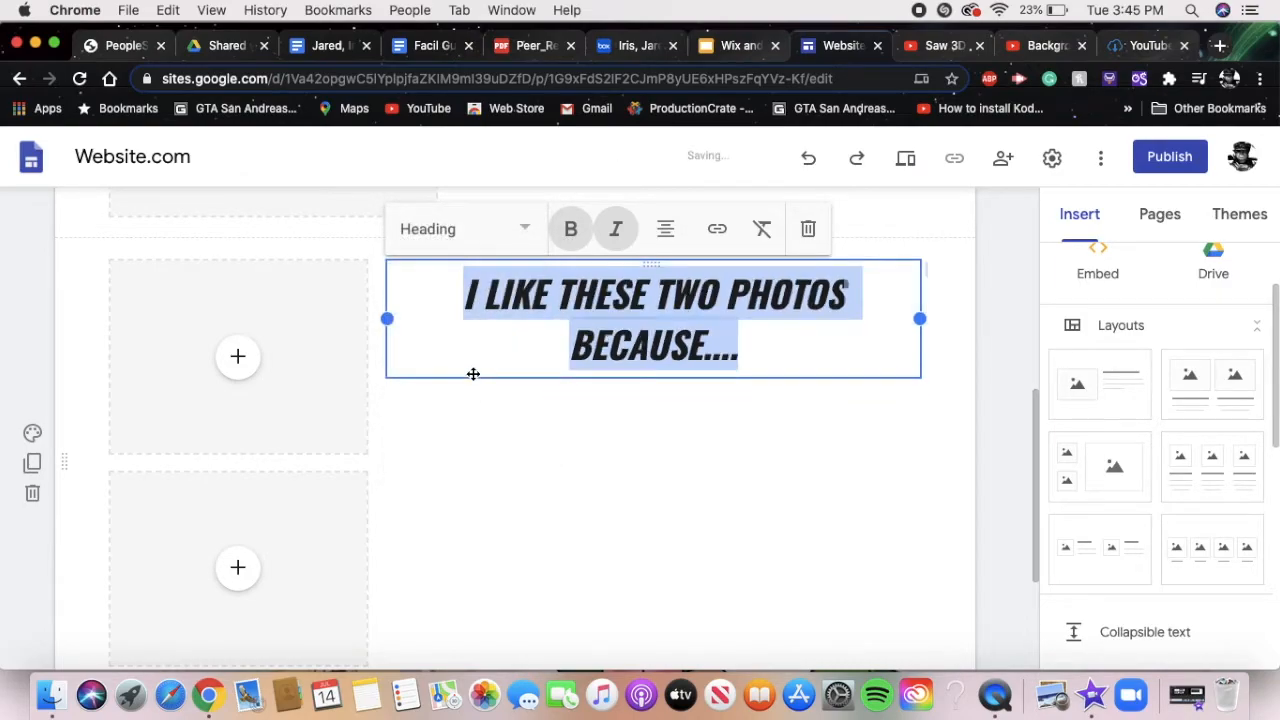
{"action": "left_click", "coordinate": [471, 241]}
{"action": "left_click", "coordinate": [455, 387]}
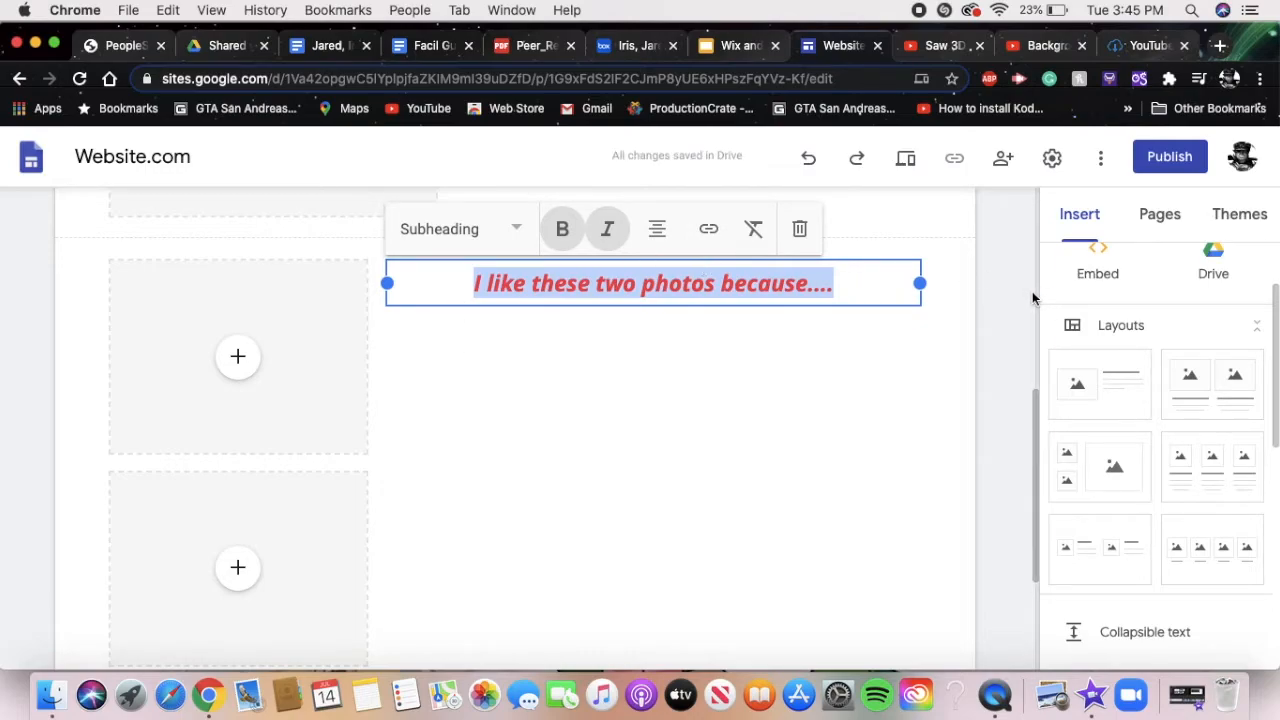
- Insert the "Dear Mr T" letter document from Google Drive below the image placeholders on the Photo page
{"action": "scroll", "coordinate": [1211, 384], "scroll_direction": "down", "scroll_amount": 5}
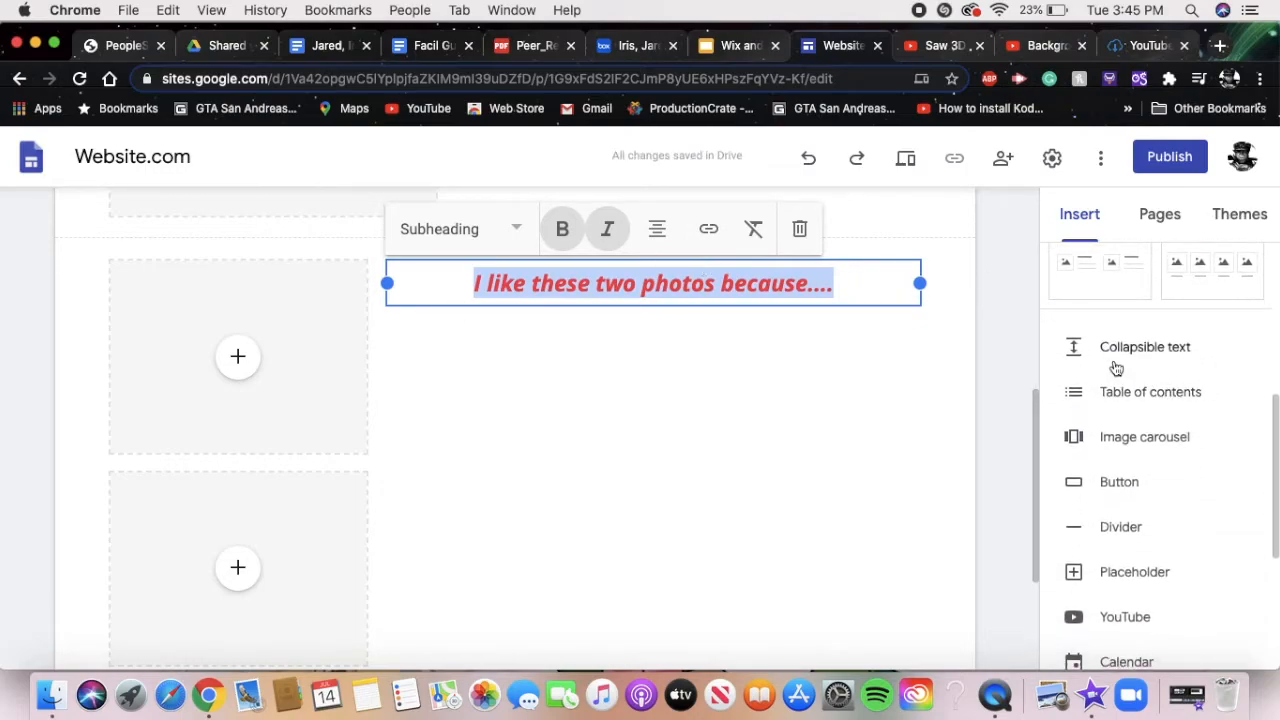
{"action": "scroll", "coordinate": [1114, 366], "scroll_direction": "up", "scroll_amount": 5}
{"action": "scroll", "coordinate": [886, 449], "scroll_direction": "down", "scroll_amount": 2}
{"action": "scroll", "coordinate": [886, 449], "scroll_direction": "down", "scroll_amount": 1}
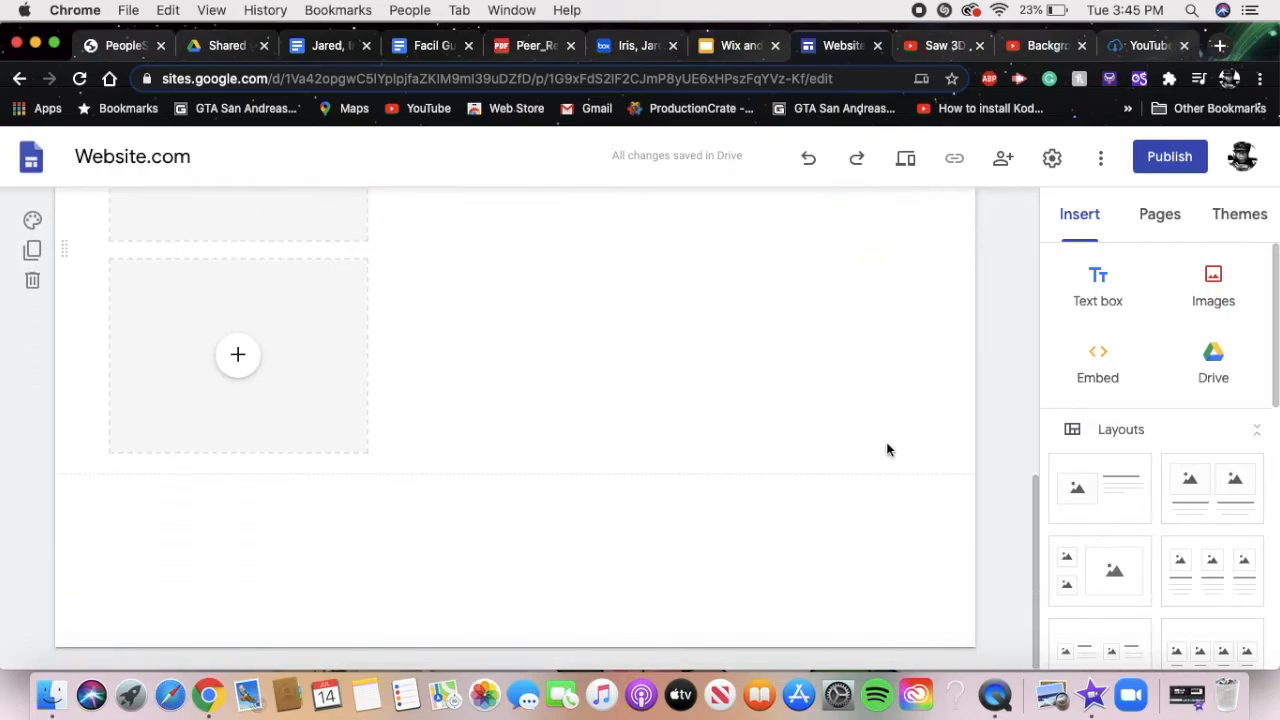
{"action": "scroll", "coordinate": [842, 562], "scroll_direction": "up", "scroll_amount": 1}
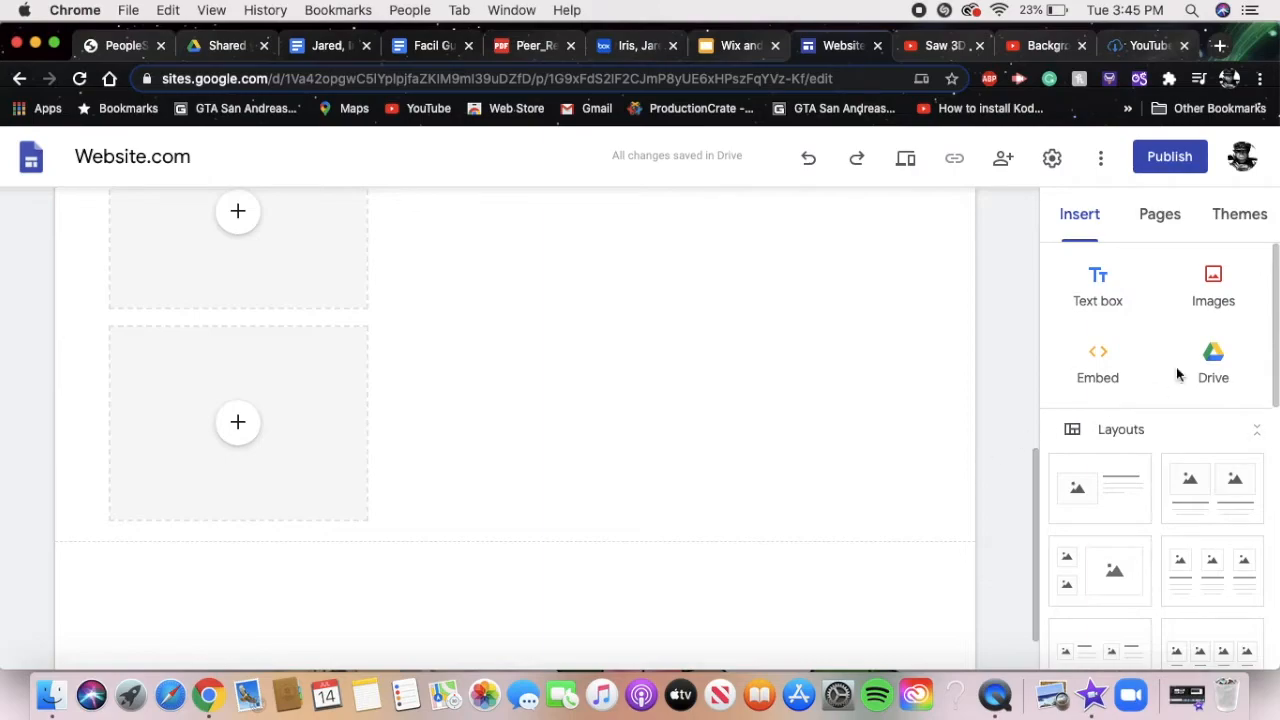
{"action": "left_click", "coordinate": [1220, 364]}
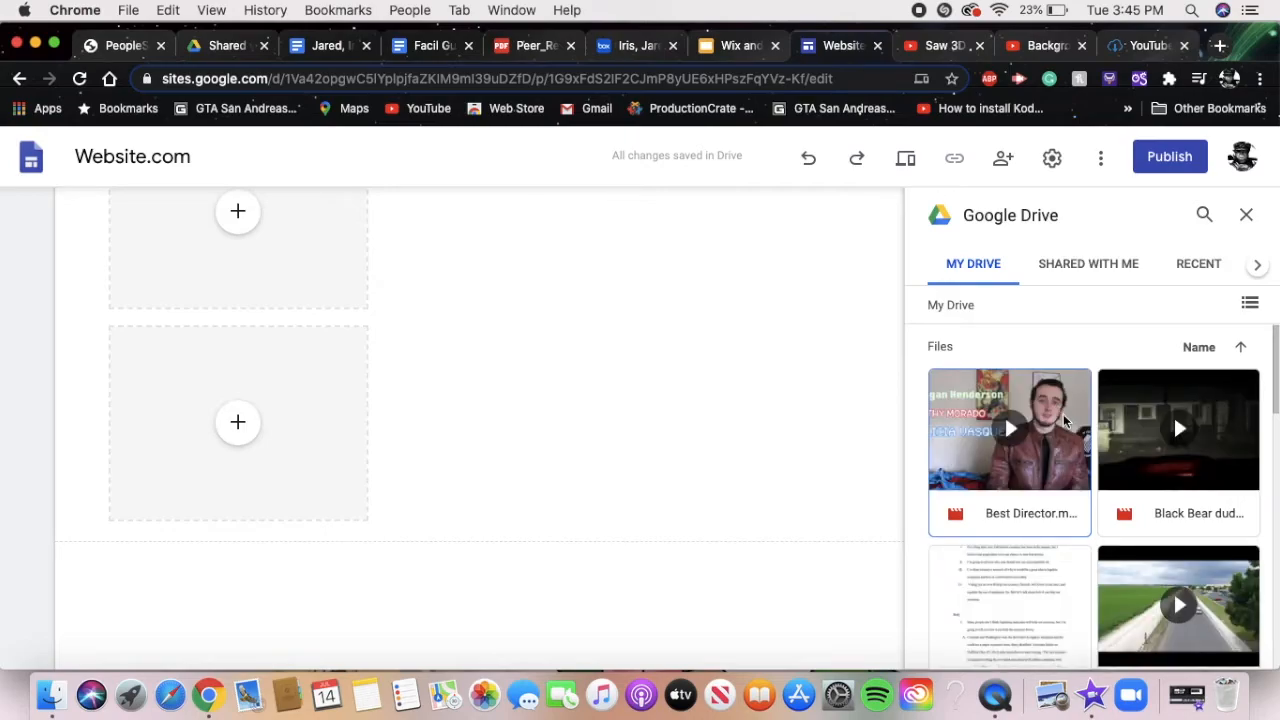
{"action": "scroll", "coordinate": [1130, 370], "scroll_direction": "down", "scroll_amount": 3}
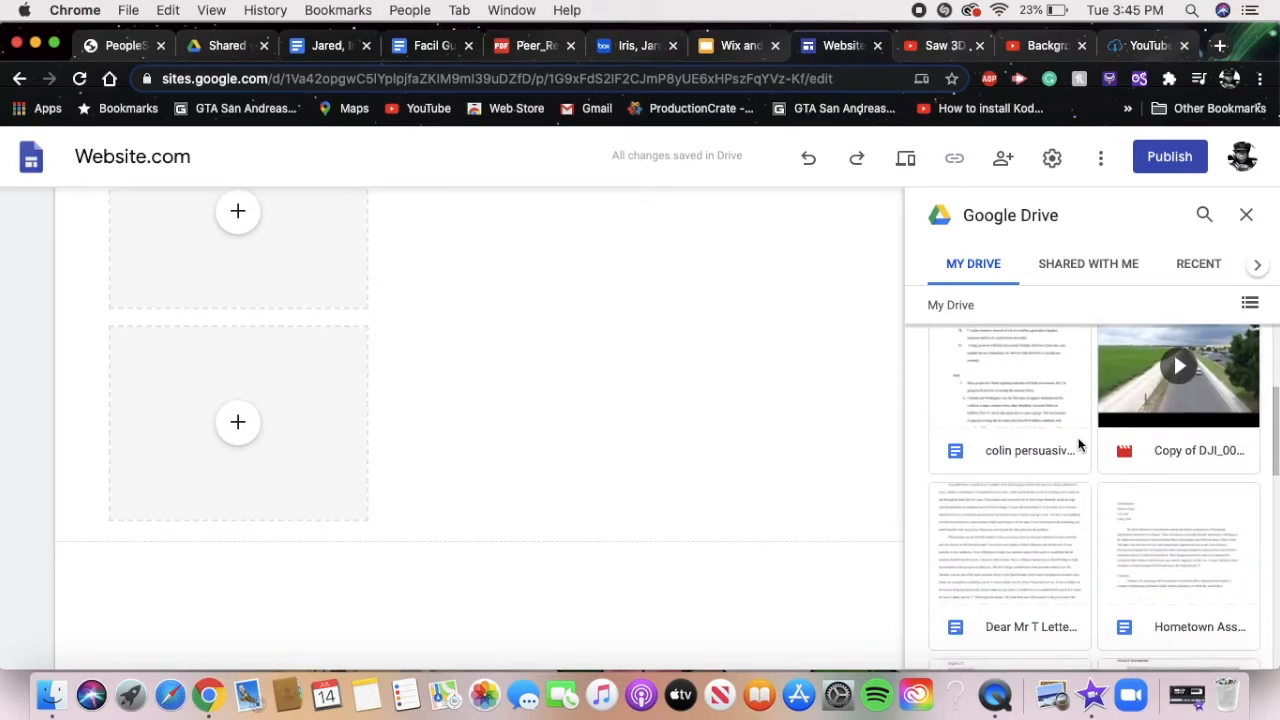
{"action": "scroll", "coordinate": [1078, 444], "scroll_direction": "down", "scroll_amount": 1}
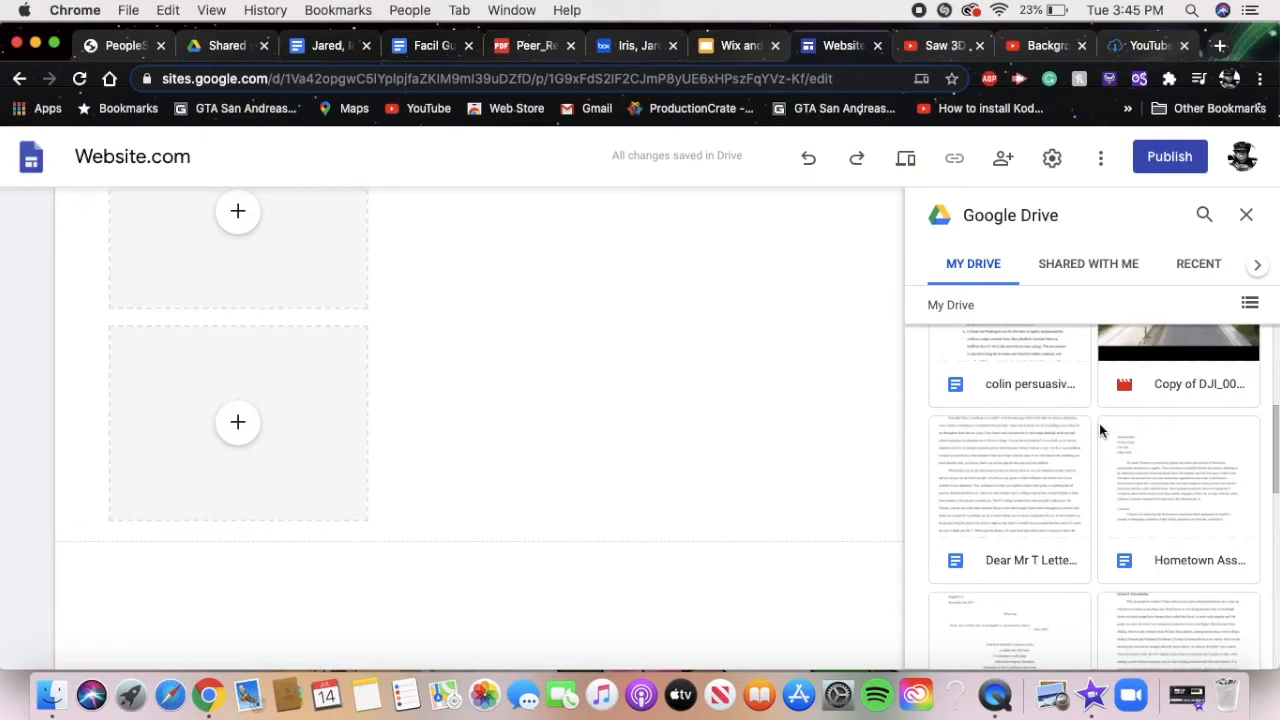
{"action": "left_click", "coordinate": [1045, 465]}
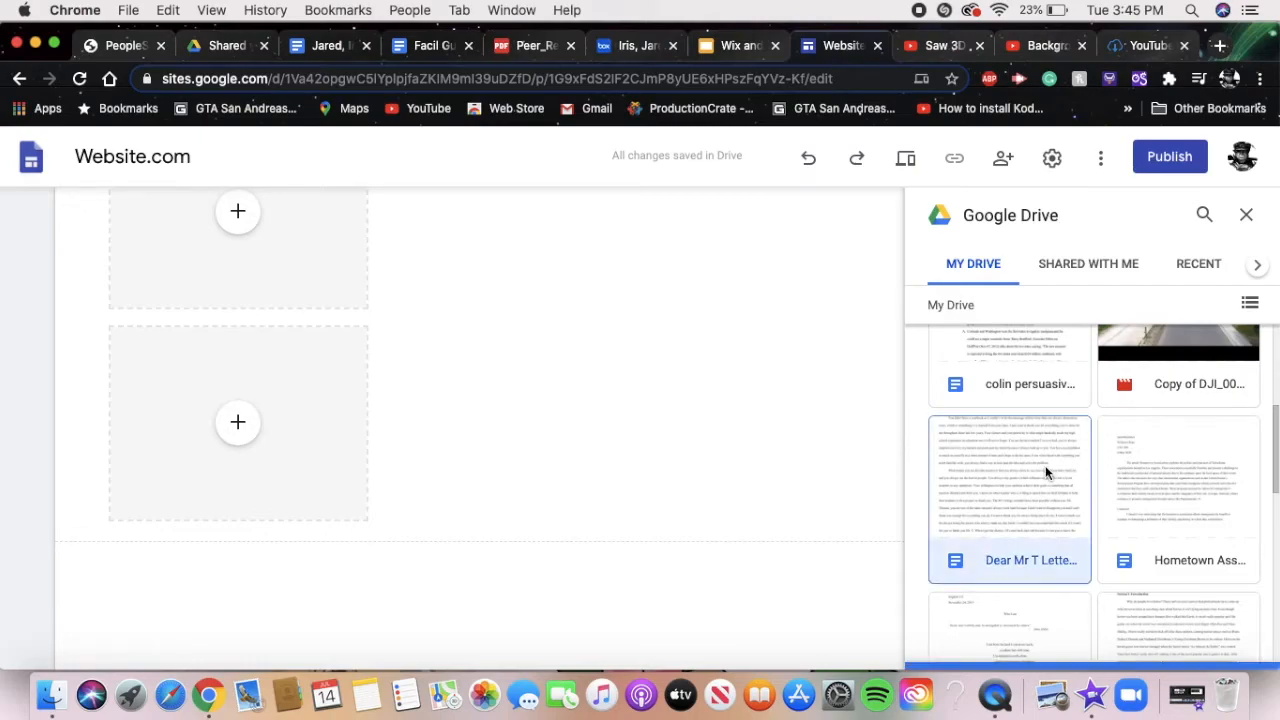
{"action": "left_click", "coordinate": [1232, 645]}
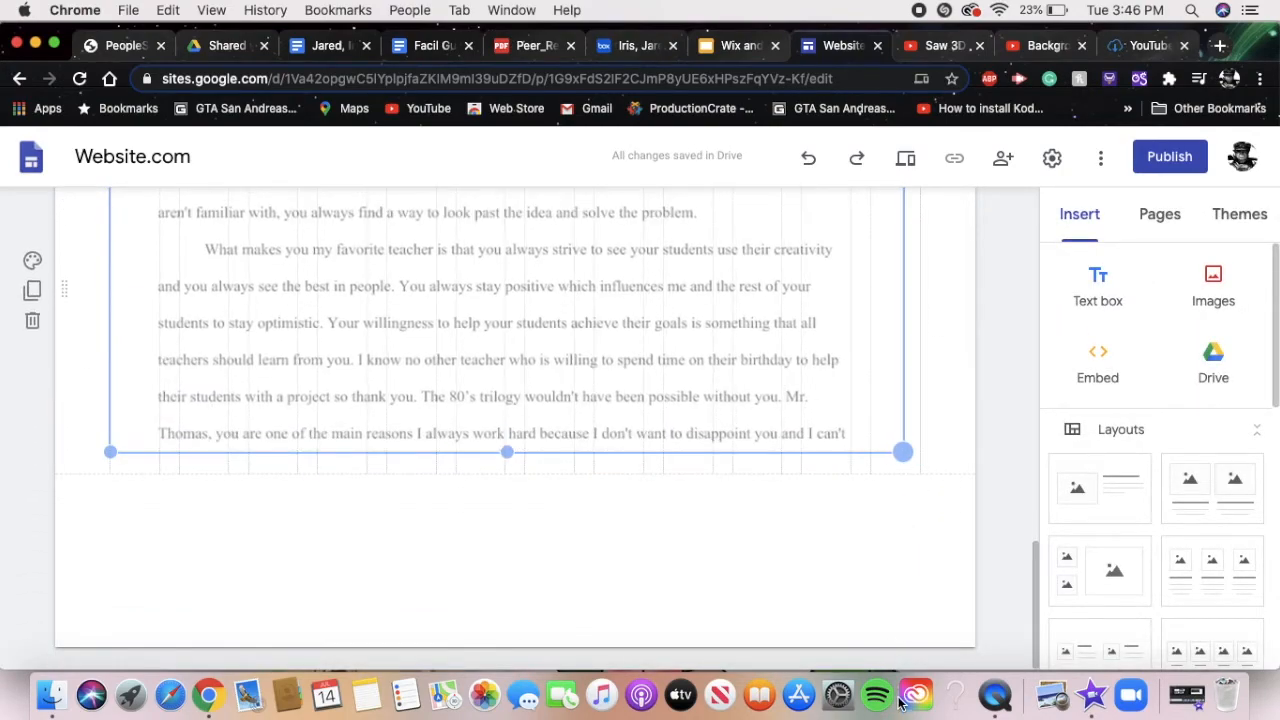
- Open the Home page and add a collapsible text group with the heading "TITLE", testing its collapse and expand control
{"action": "scroll", "coordinate": [855, 418], "scroll_direction": "up", "scroll_amount": 10}
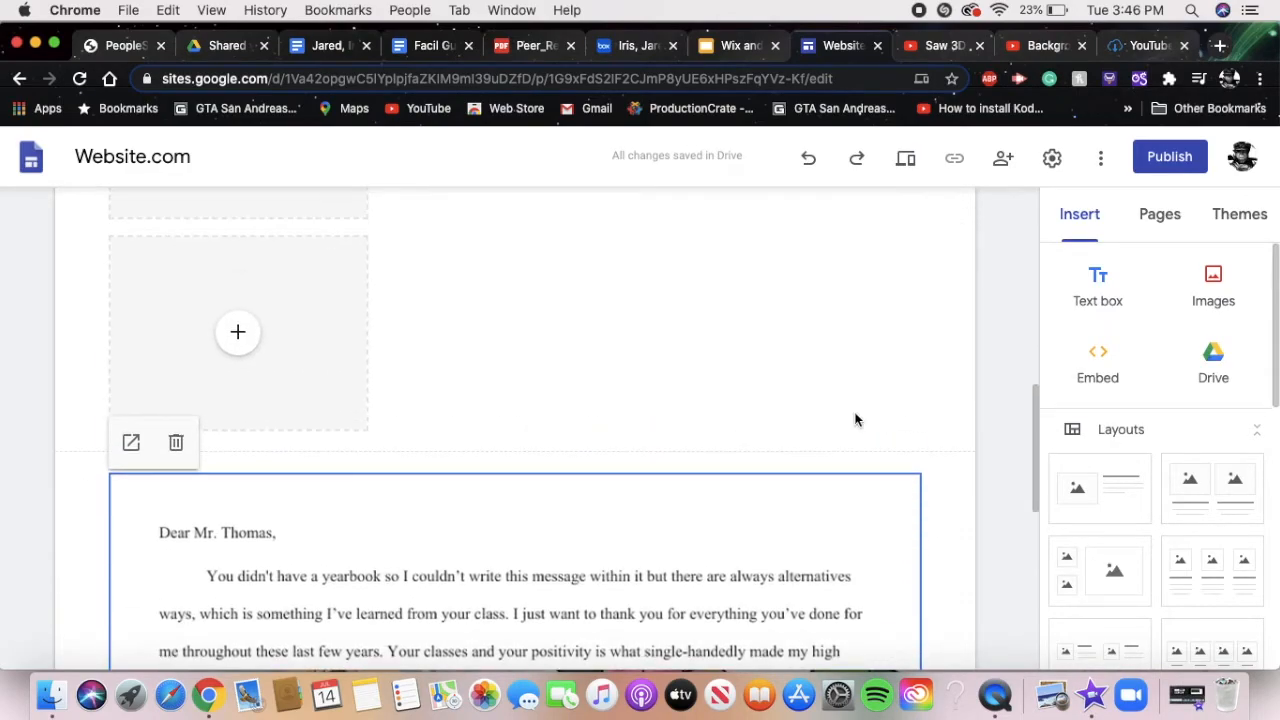
{"action": "scroll", "coordinate": [903, 414], "scroll_direction": "up", "scroll_amount": 10}
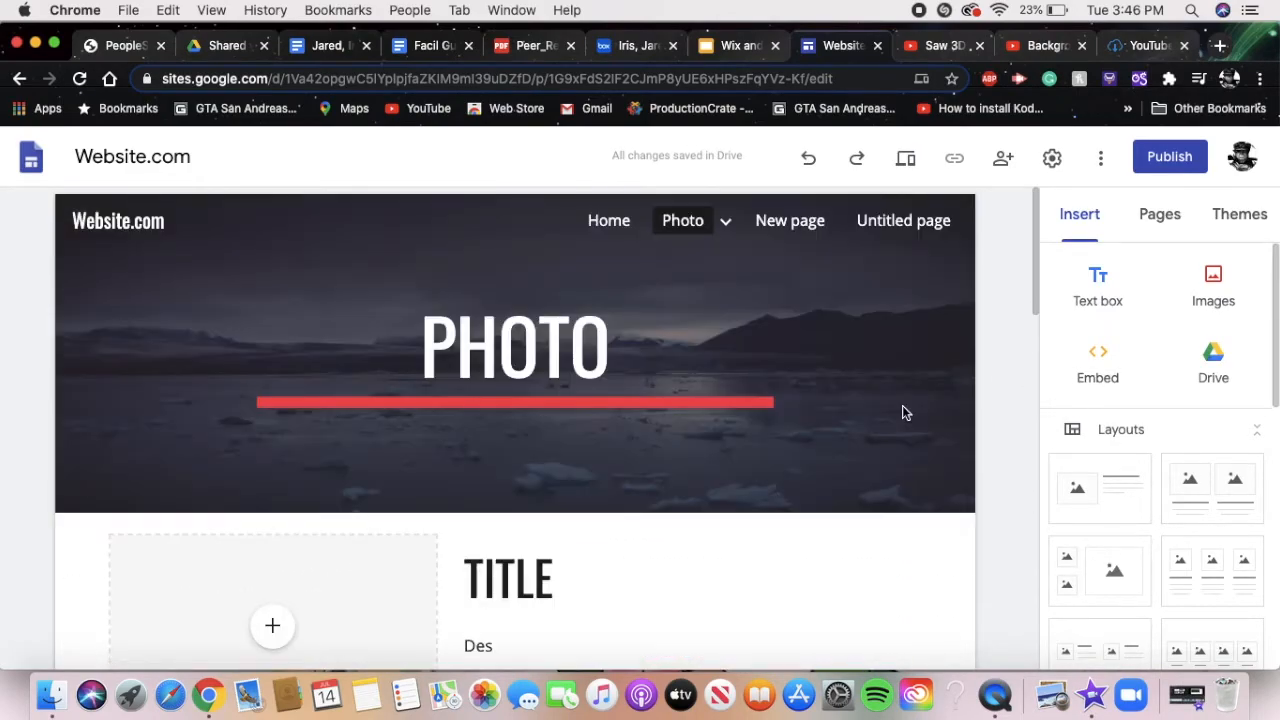
{"action": "left_click", "coordinate": [609, 221]}
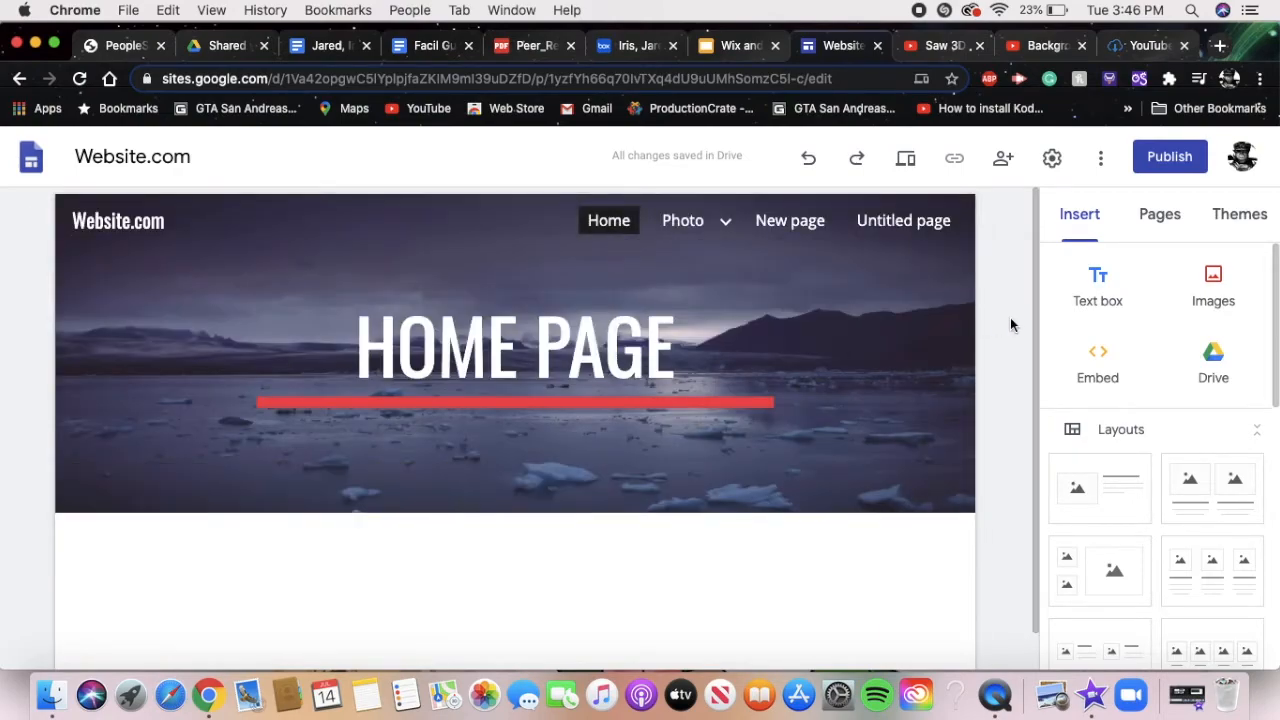
{"action": "scroll", "coordinate": [1170, 369], "scroll_direction": "down", "scroll_amount": 5}
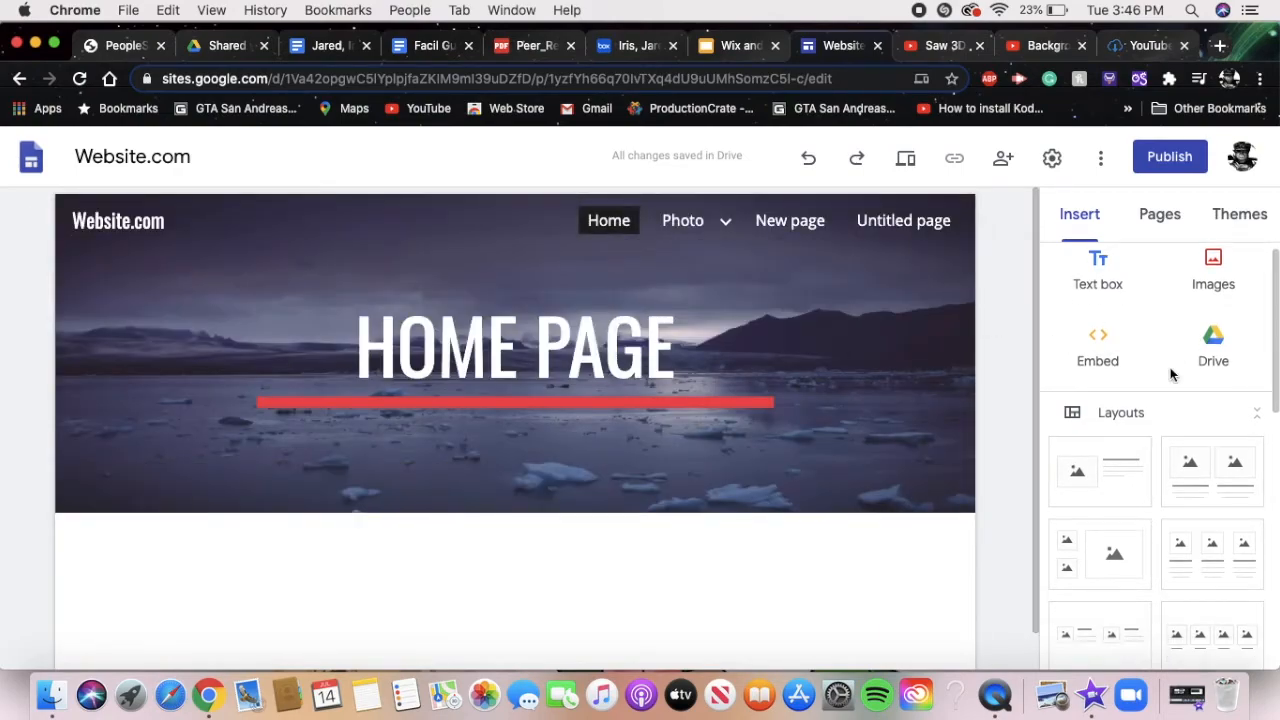
{"action": "scroll", "coordinate": [1172, 375], "scroll_direction": "down", "scroll_amount": 1}
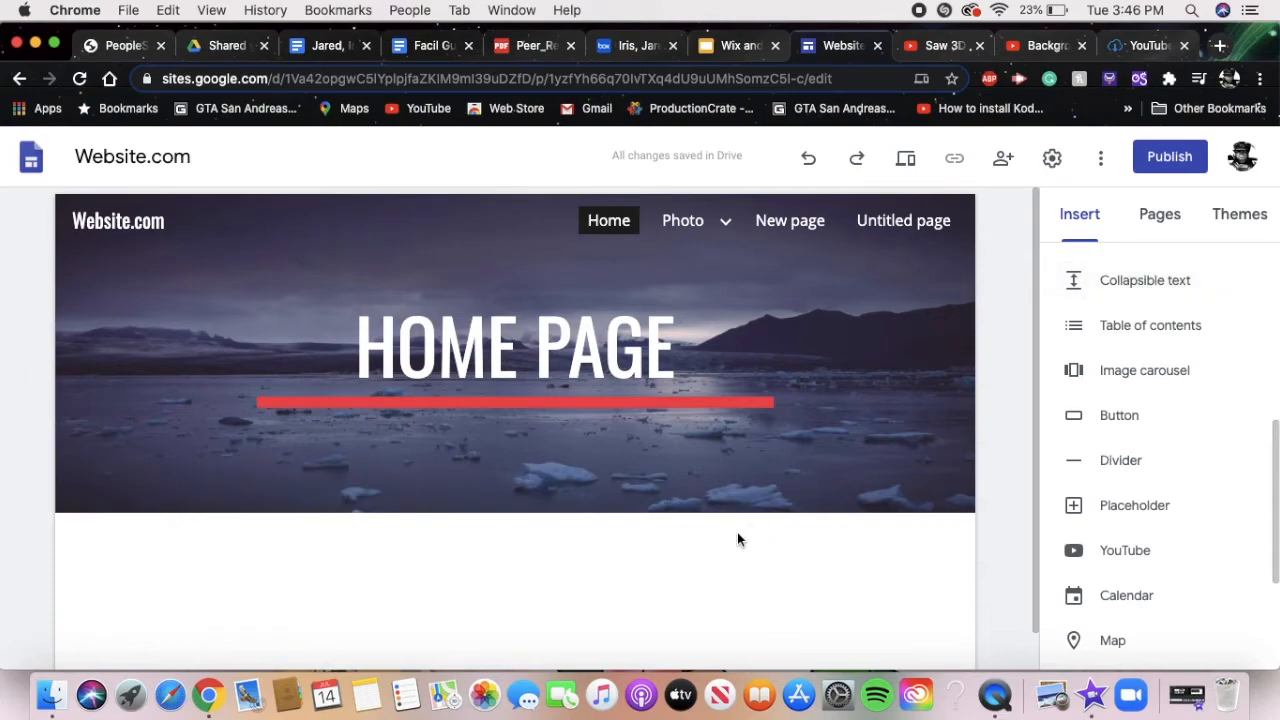
{"action": "left_click", "coordinate": [1088, 287]}
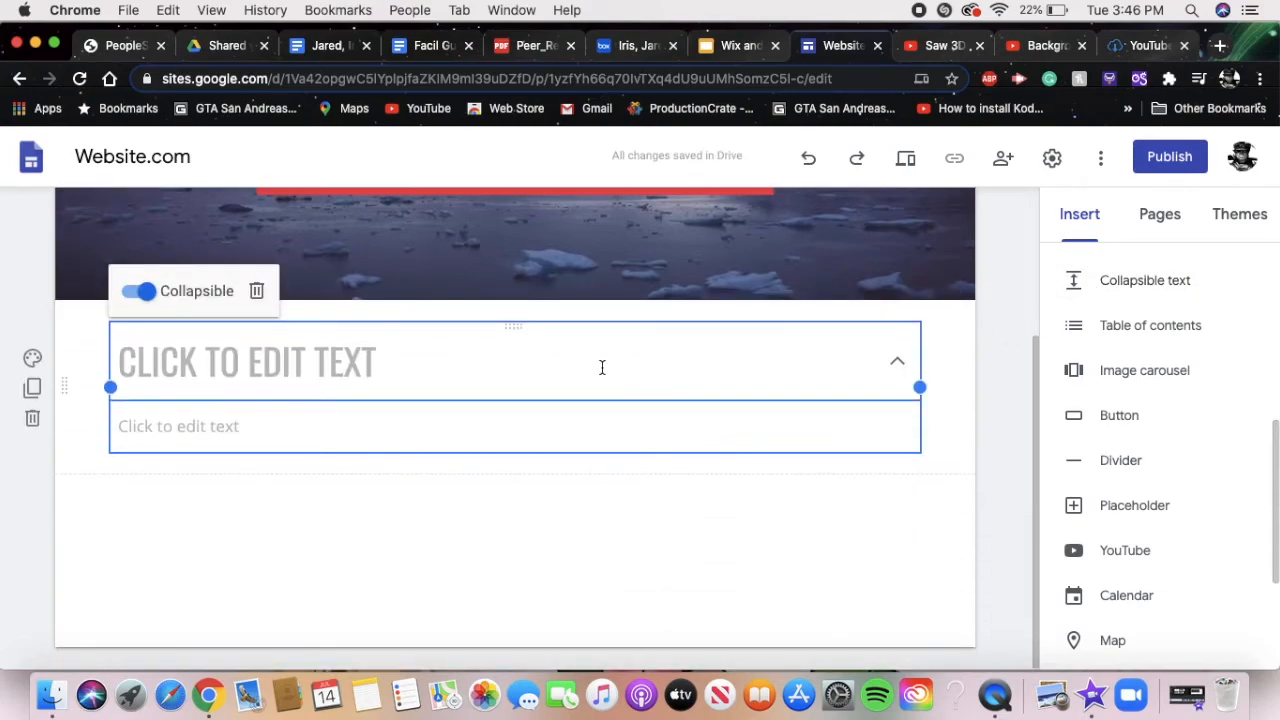
{"action": "left_click", "coordinate": [602, 367]}
{"action": "type", "text": "TITLE"}
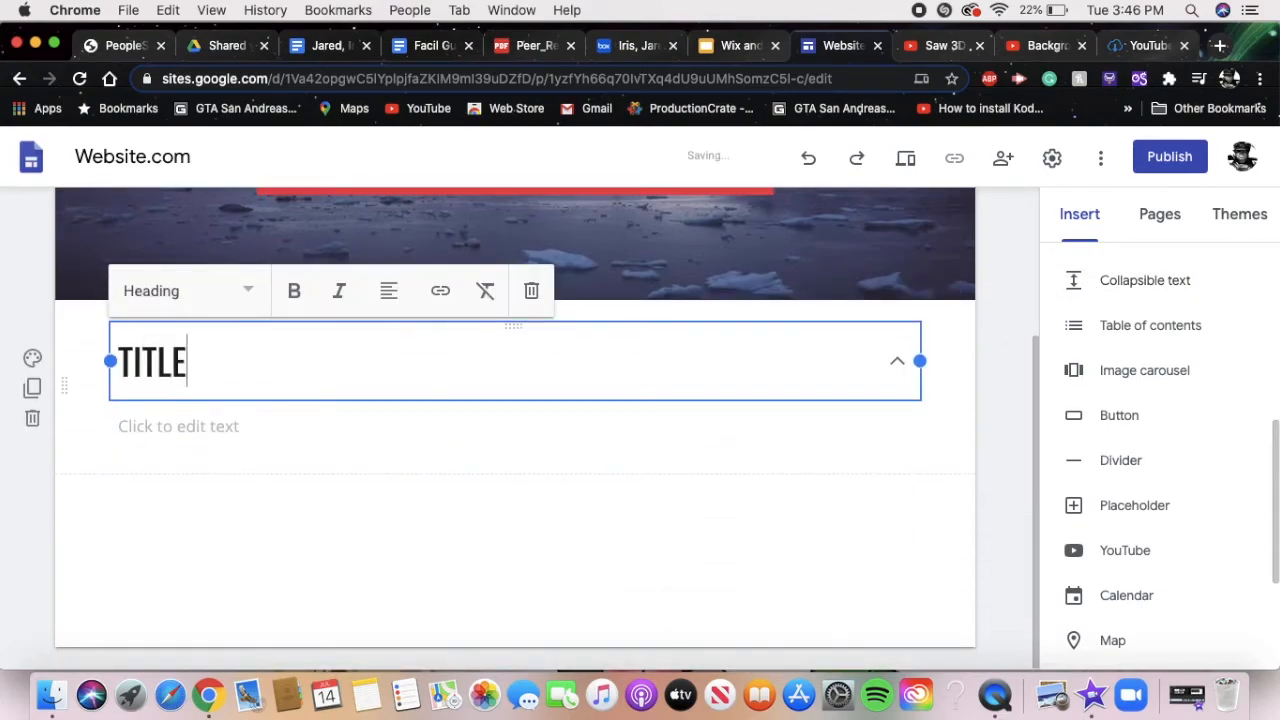
{"action": "left_click", "coordinate": [580, 563]}
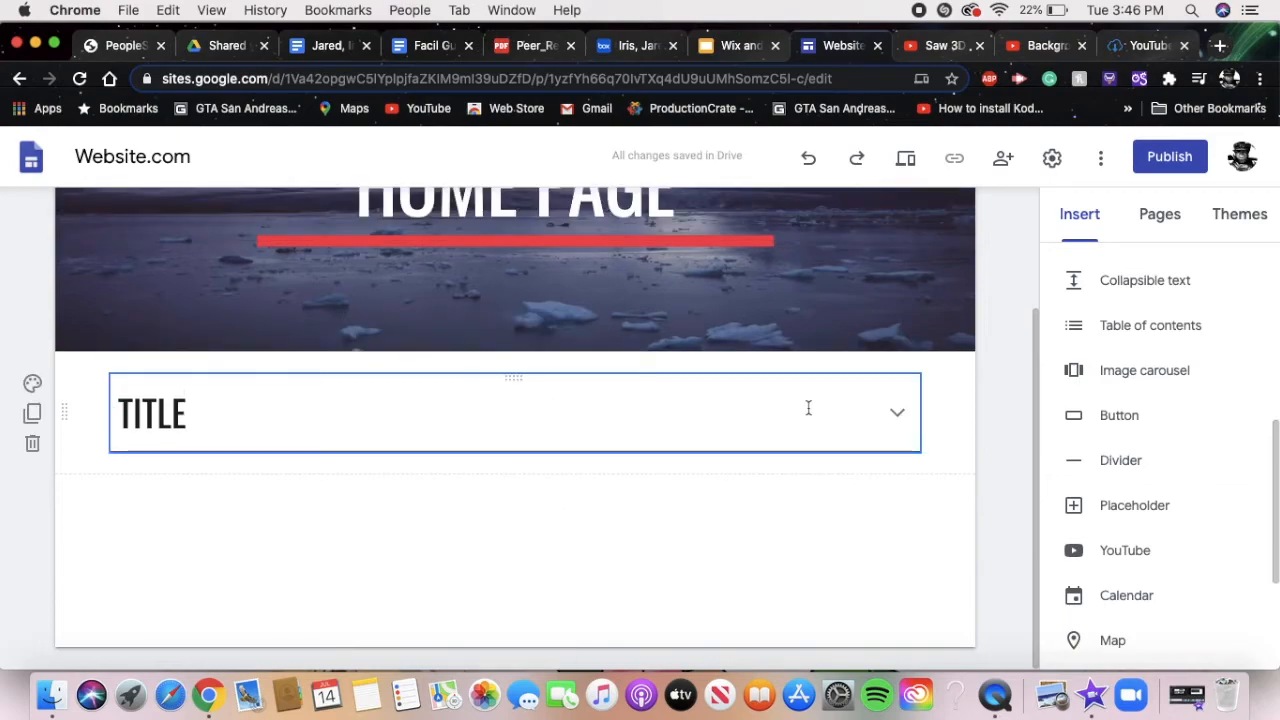
{"action": "left_click", "coordinate": [896, 418]}
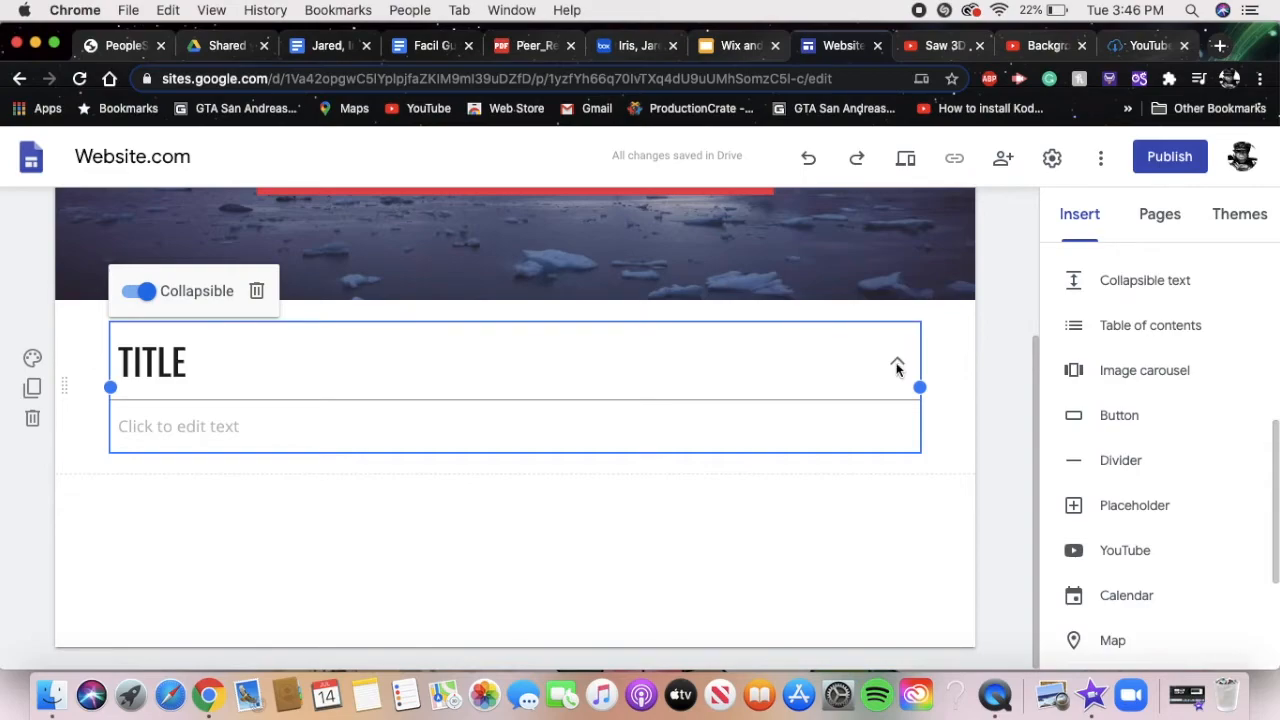
- Insert a placeholder on the Home page and move it into the header banner below the page title
{"action": "left_click", "coordinate": [1157, 502]}
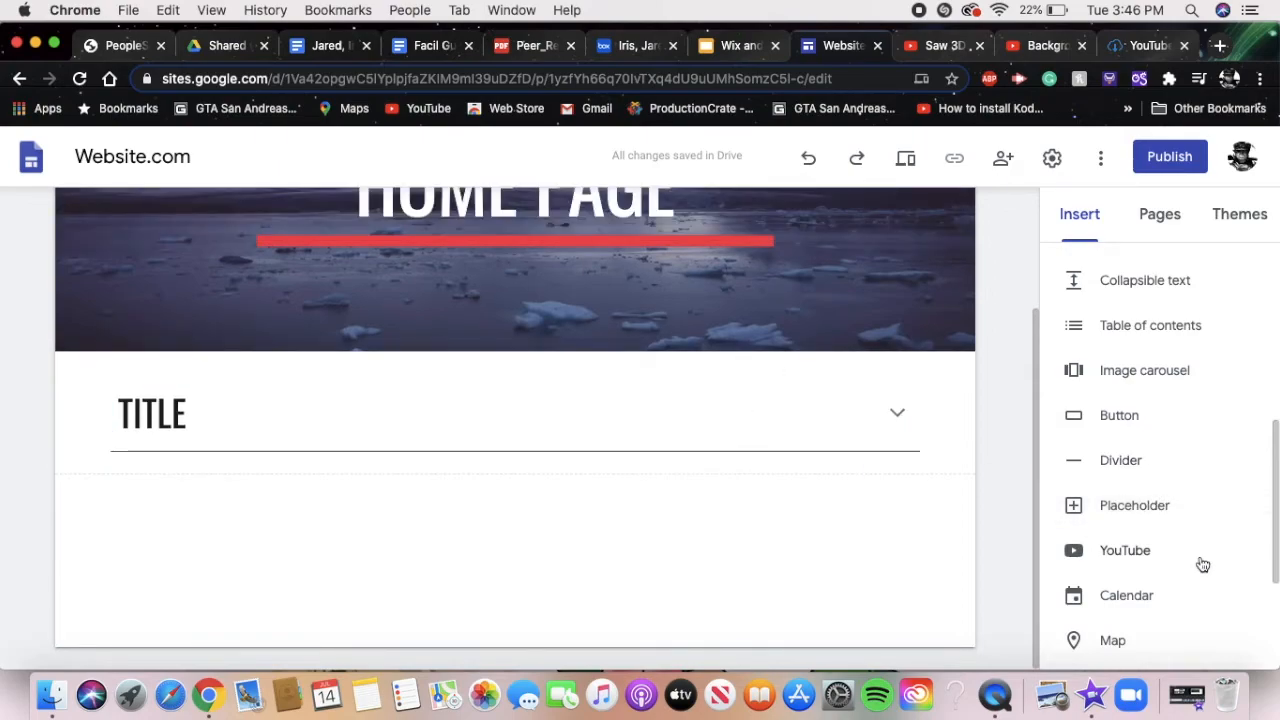
{"action": "left_click", "coordinate": [1154, 512]}
{"action": "left_click_drag", "start_coordinate": [300, 310], "coordinate": [343, 421]}
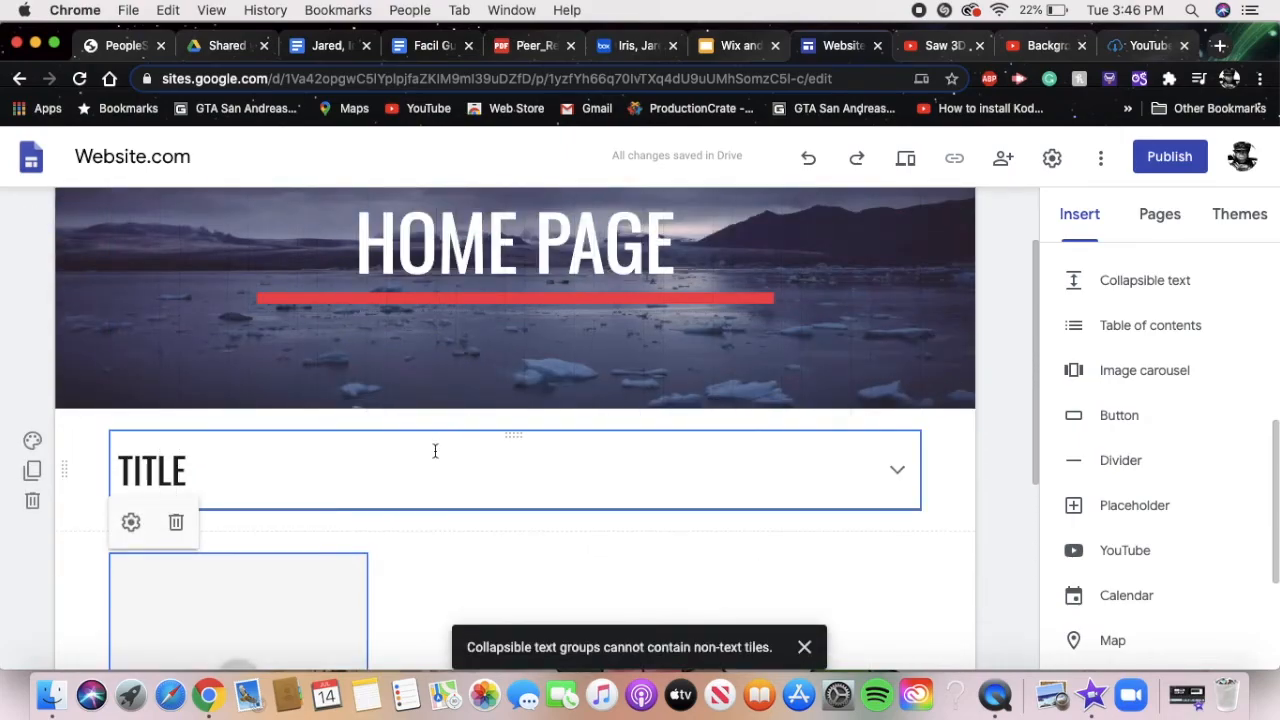
{"action": "left_click_drag", "start_coordinate": [334, 443], "coordinate": [463, 388]}
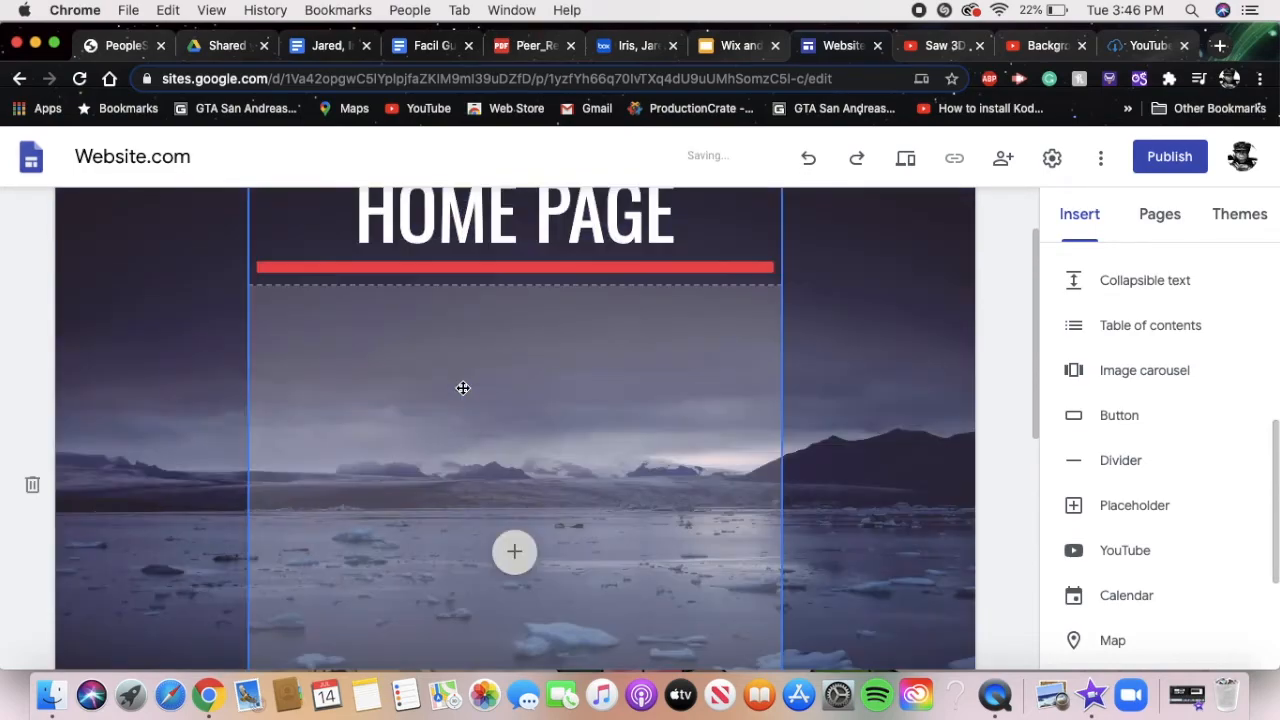
{"action": "scroll", "coordinate": [463, 388], "scroll_direction": "down", "scroll_amount": 4}
{"action": "scroll", "coordinate": [463, 388], "scroll_direction": "up", "scroll_amount": 5}
{"action": "scroll", "coordinate": [463, 388], "scroll_direction": "down", "scroll_amount": 5}
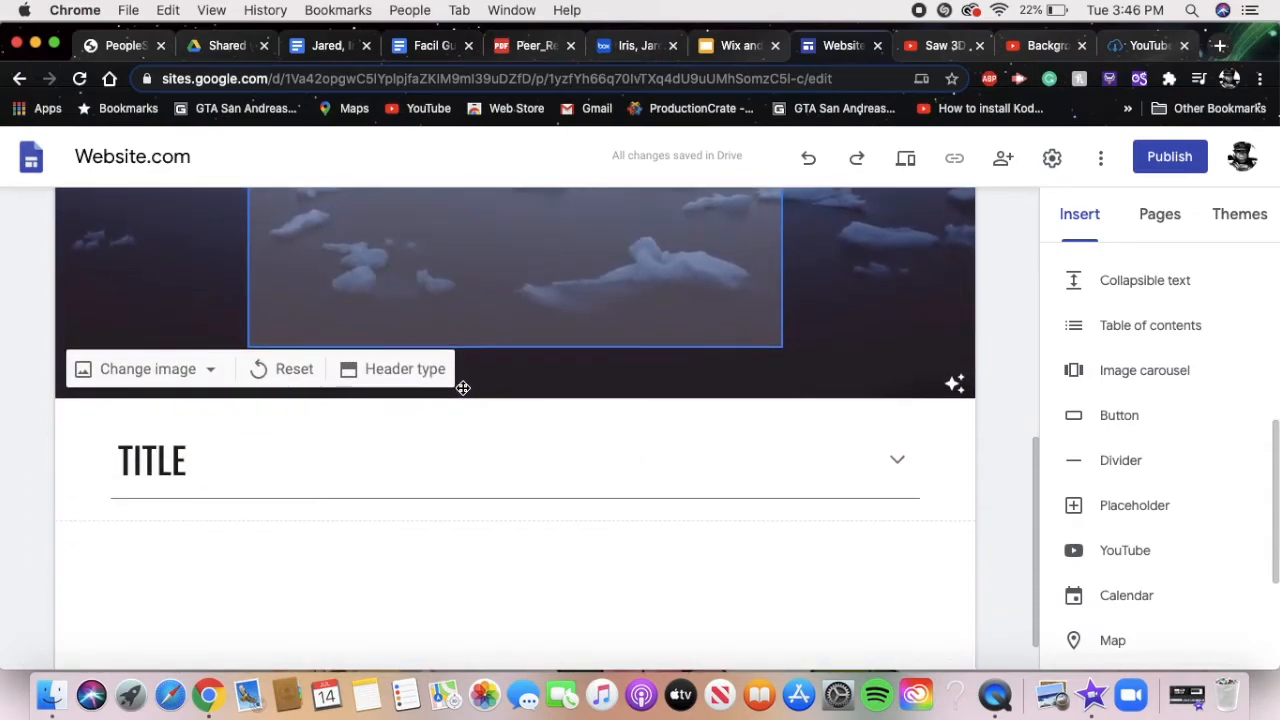
{"action": "scroll", "coordinate": [463, 388], "scroll_direction": "up", "scroll_amount": 5}
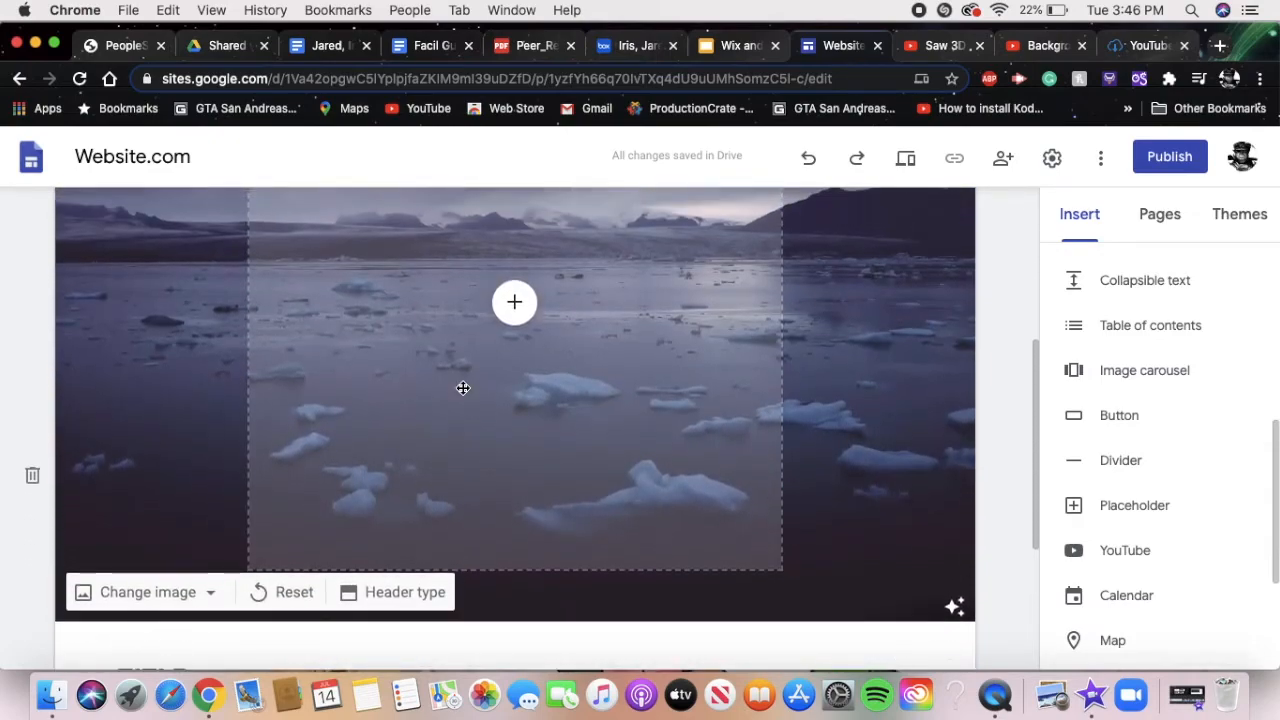
- Insert a button named "Photos" below the collapsible text on the Home page, linked to the Photo page
{"action": "scroll", "coordinate": [463, 388], "scroll_direction": "up", "scroll_amount": 3}
{"action": "scroll", "coordinate": [463, 388], "scroll_direction": "down", "scroll_amount": 7}
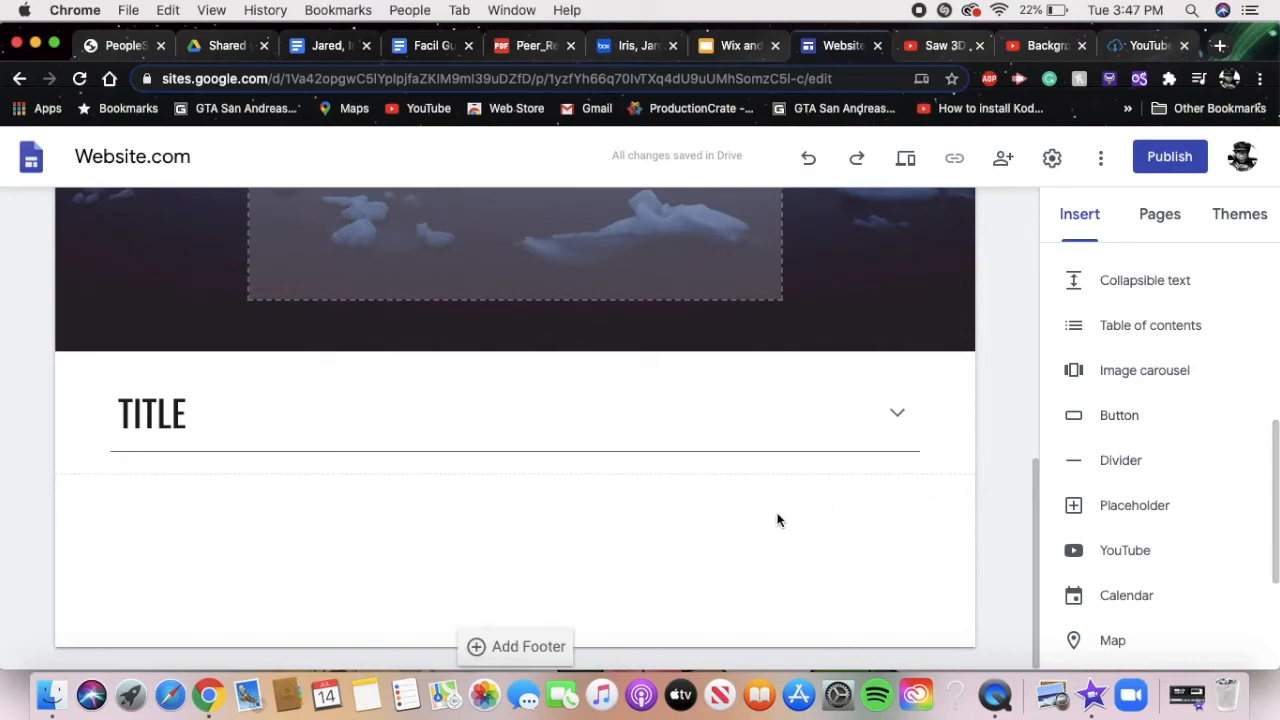
{"action": "left_click", "coordinate": [1160, 413]}
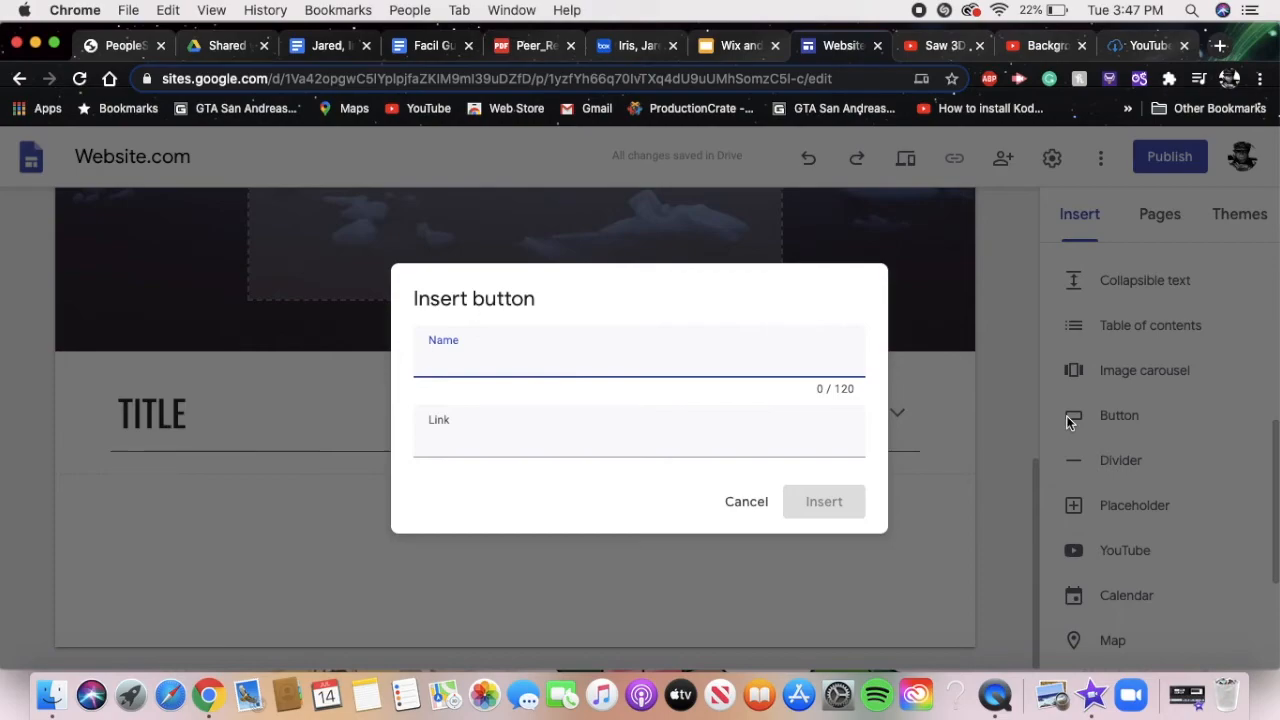
{"action": "type", "text": "Photos"}
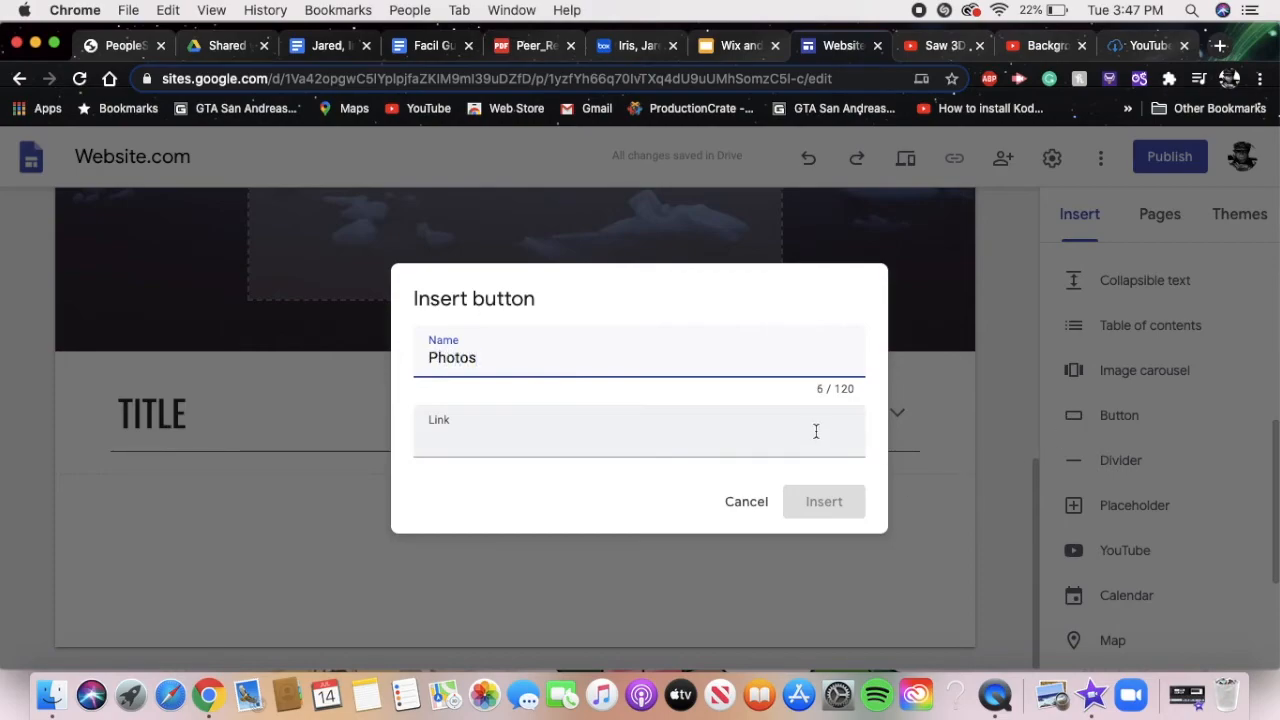
{"action": "left_click", "coordinate": [756, 455]}
{"action": "left_click", "coordinate": [546, 515]}
{"action": "left_click", "coordinate": [823, 503]}
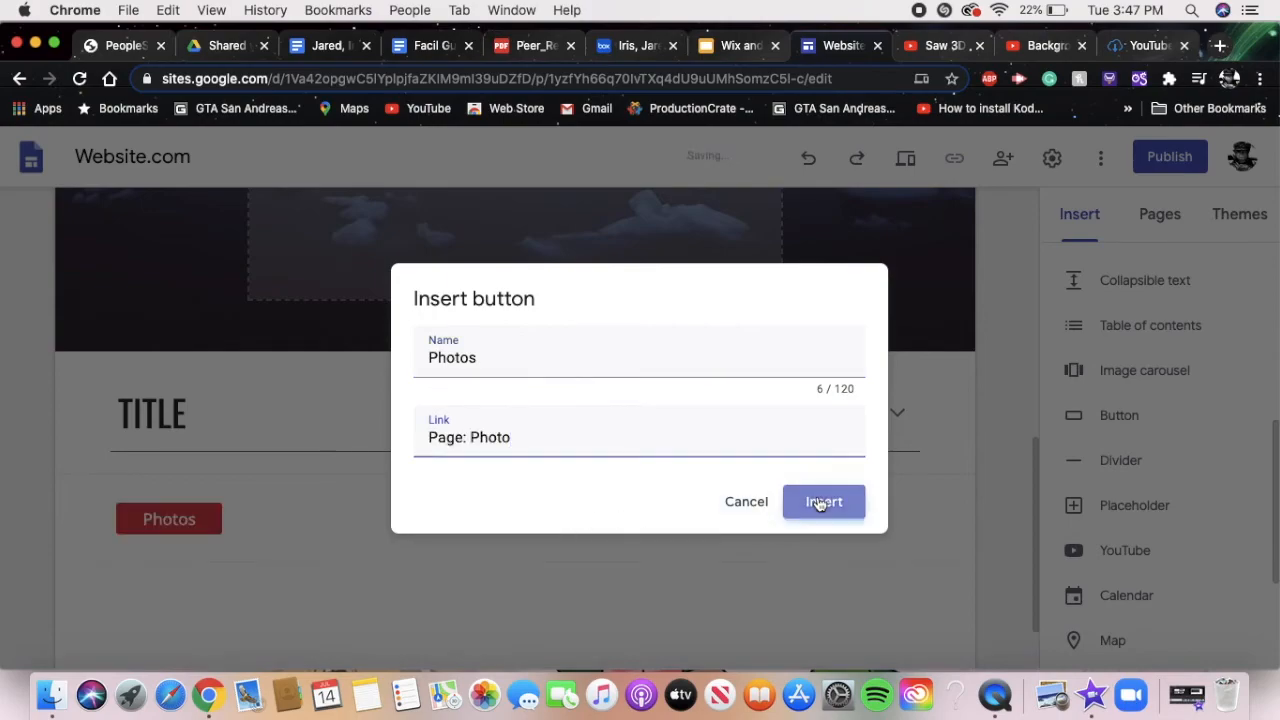
- Move the Photos button to the horizontal center of its section below the collapsible text
{"action": "scroll", "coordinate": [626, 430], "scroll_direction": "up", "scroll_amount": 2}
{"action": "scroll", "coordinate": [626, 430], "scroll_direction": "down", "scroll_amount": 1}
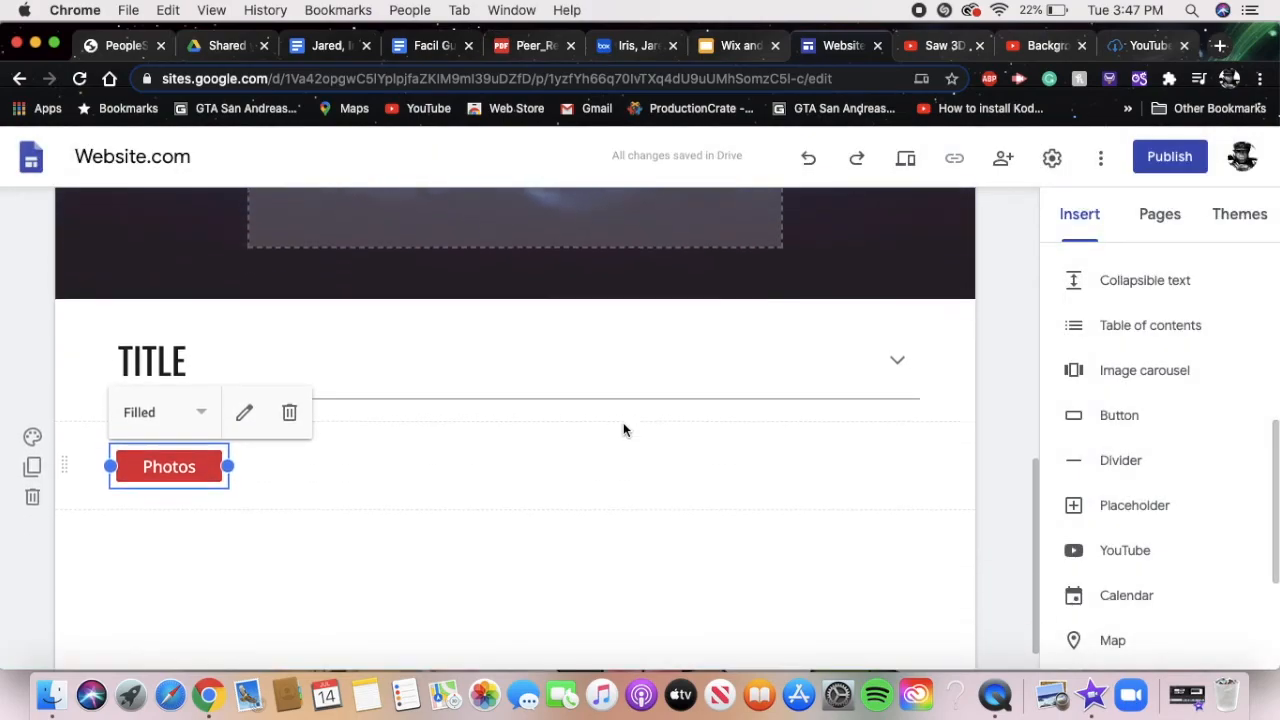
{"action": "scroll", "coordinate": [623, 422], "scroll_direction": "up", "scroll_amount": 6}
{"action": "scroll", "coordinate": [623, 422], "scroll_direction": "down", "scroll_amount": 6}
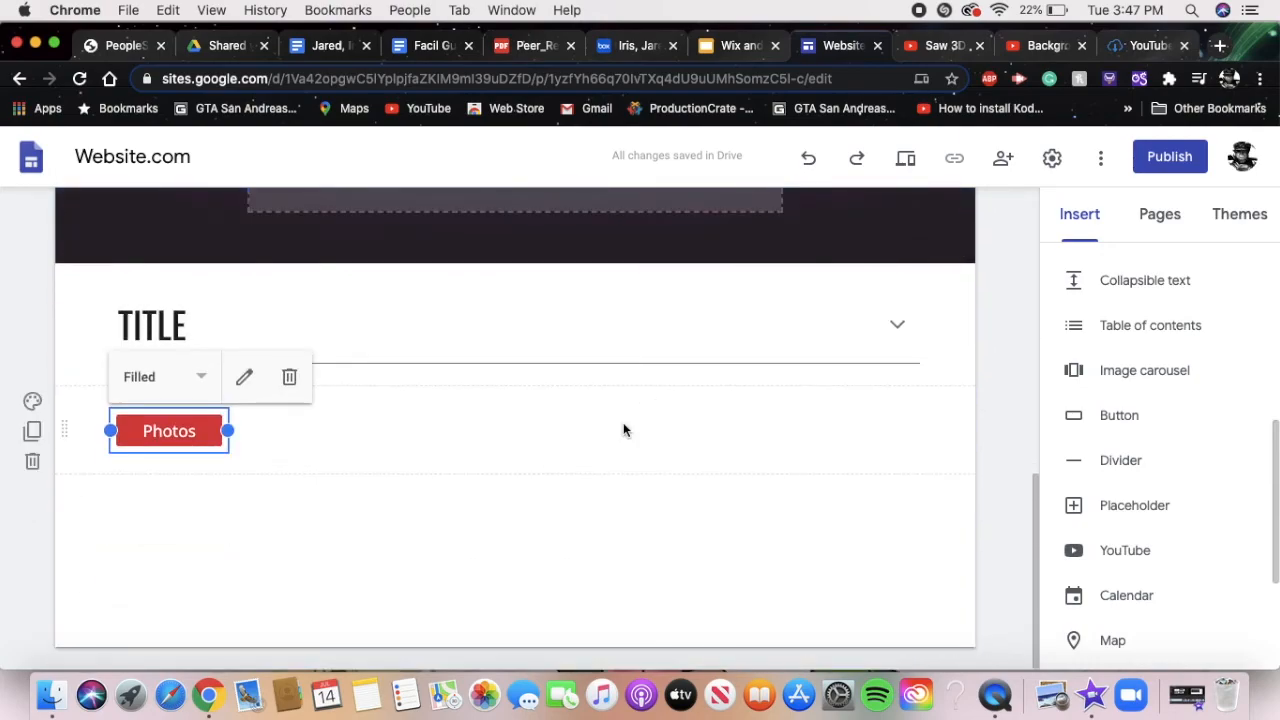
{"action": "scroll", "coordinate": [623, 430], "scroll_direction": "up", "scroll_amount": 10}
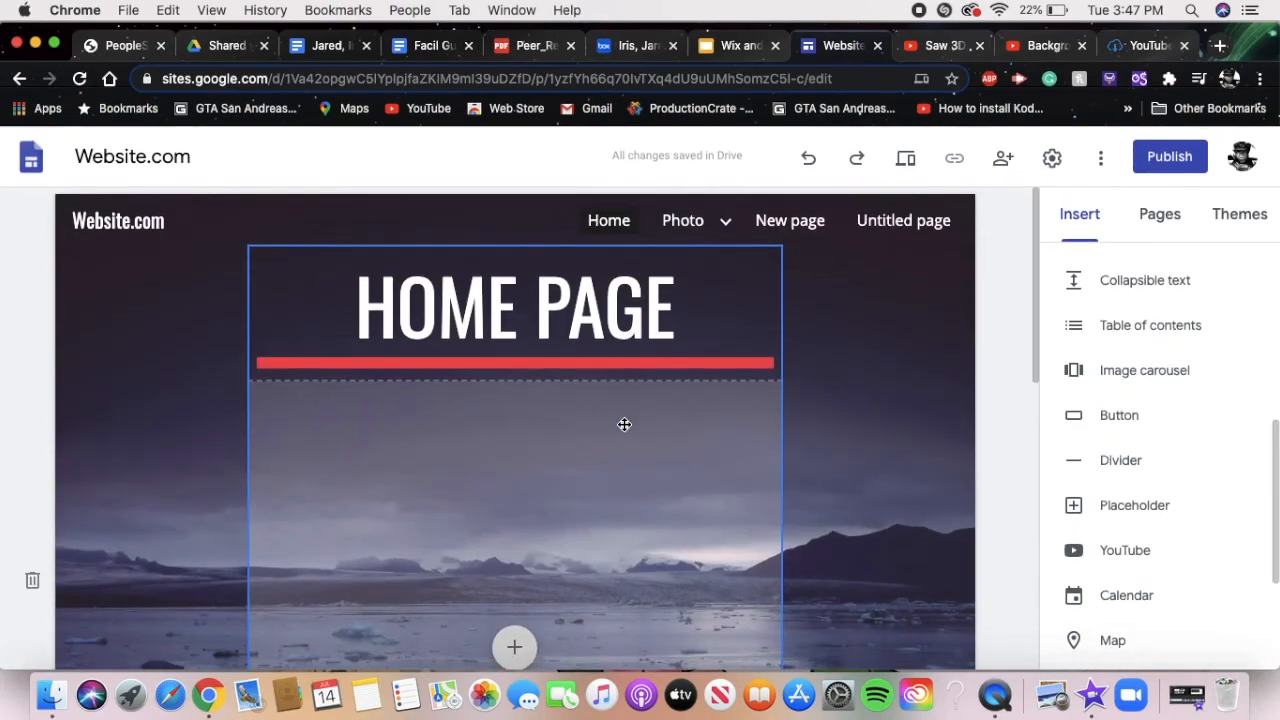
{"action": "scroll", "coordinate": [624, 424], "scroll_direction": "down", "scroll_amount": 10}
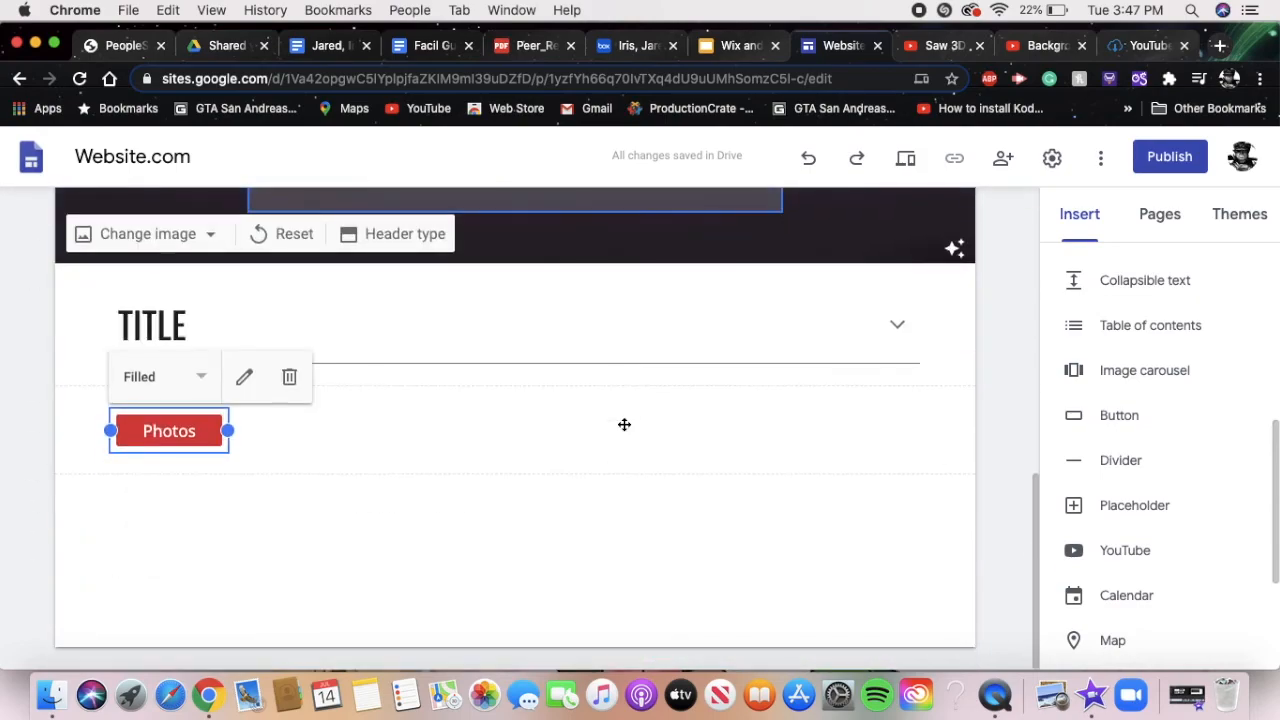
{"action": "left_click_drag", "start_coordinate": [204, 410], "coordinate": [523, 478]}
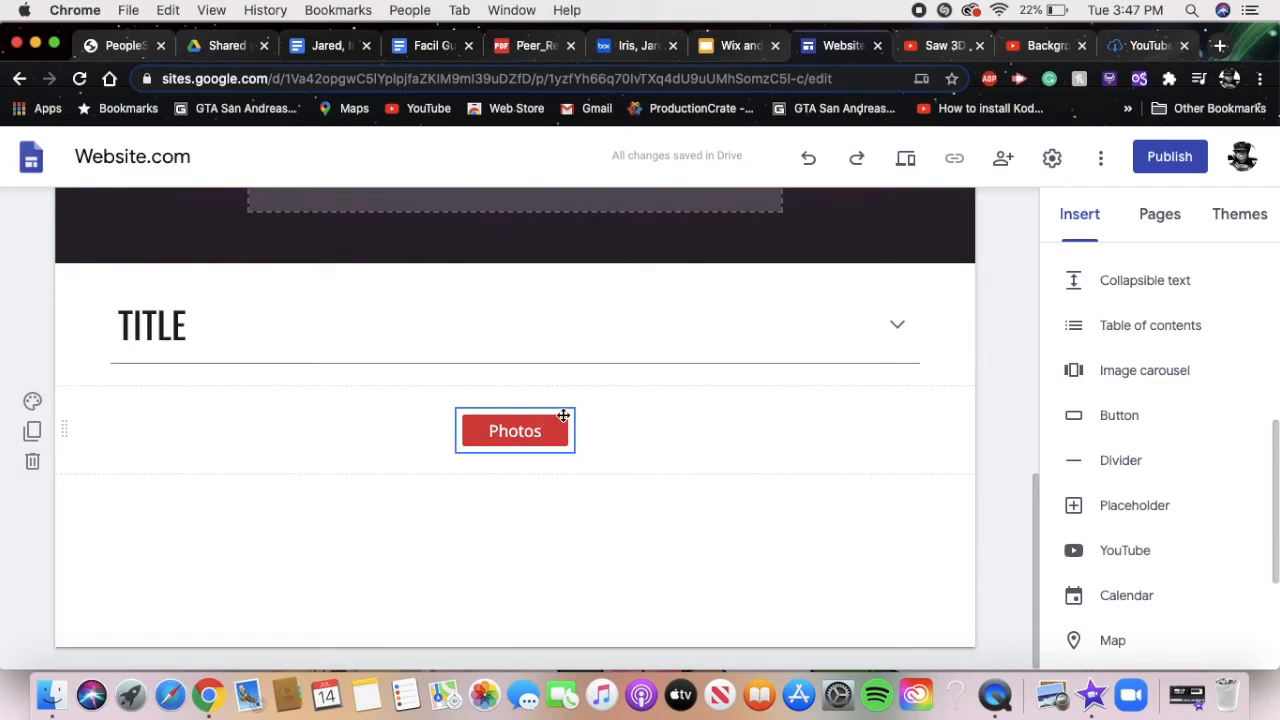
{"action": "scroll", "coordinate": [563, 417], "scroll_direction": "up", "scroll_amount": 5}
{"action": "scroll", "coordinate": [718, 394], "scroll_direction": "down", "scroll_amount": 1}
{"action": "scroll", "coordinate": [718, 394], "scroll_direction": "down", "scroll_amount": 5}
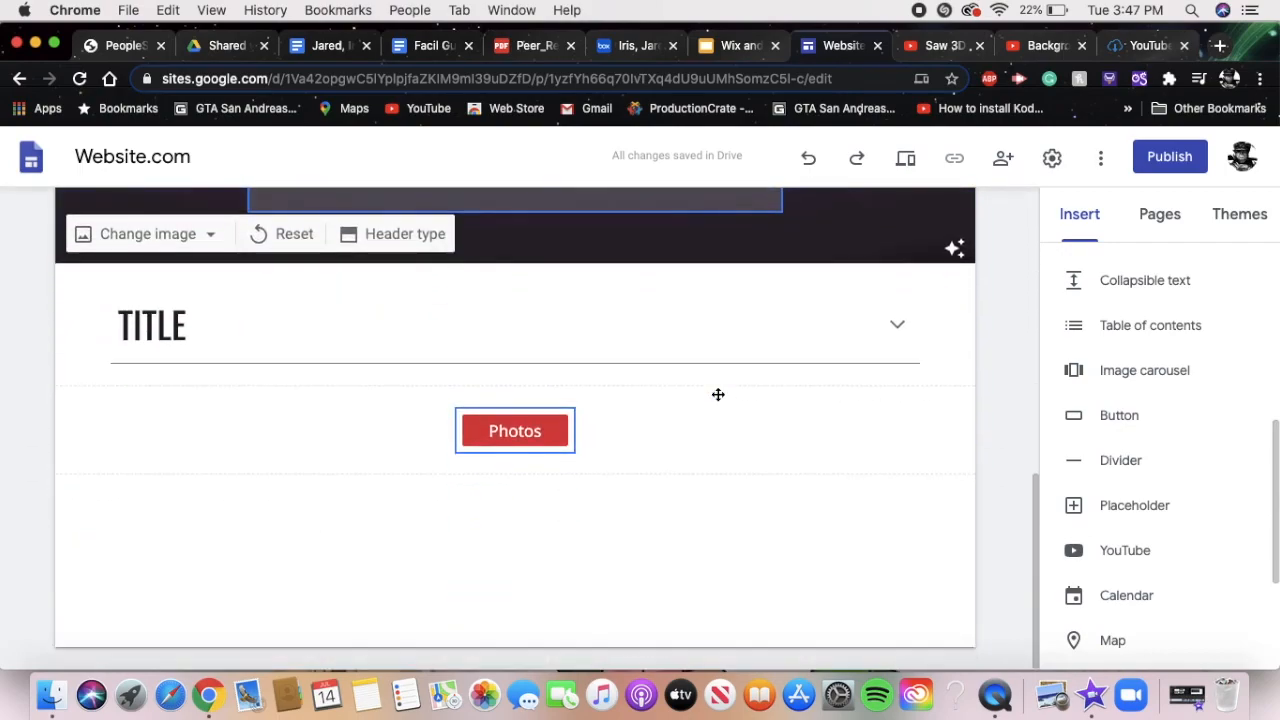
- Preview the site, test the Photos button's link from the Home page, and exit the preview
{"action": "left_click", "coordinate": [910, 168]}
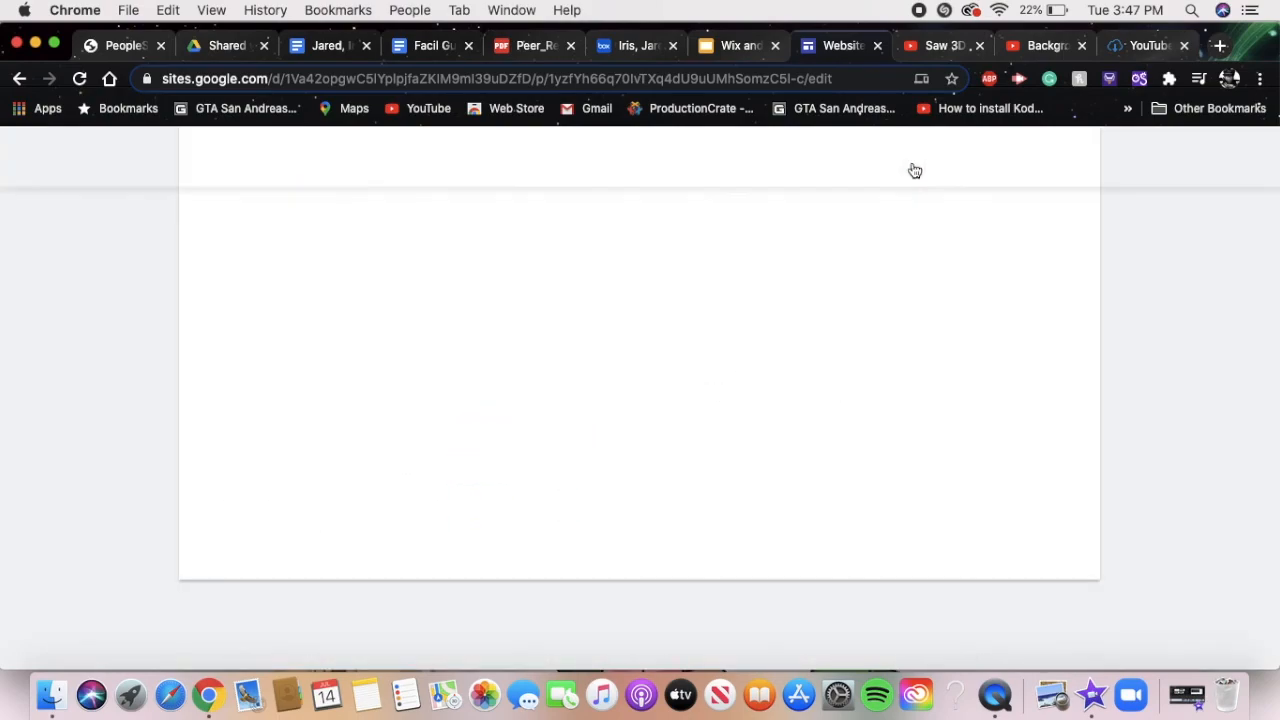
{"action": "scroll", "coordinate": [892, 294], "scroll_direction": "down", "scroll_amount": 5}
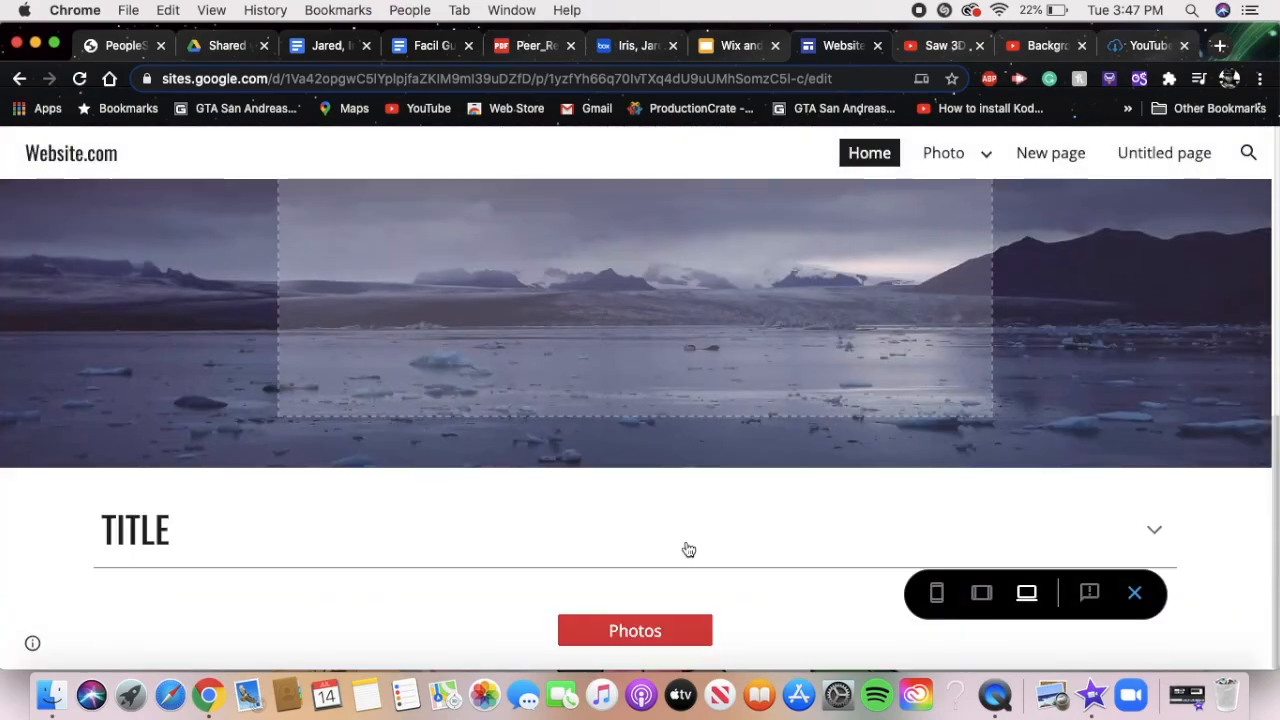
{"action": "left_click", "coordinate": [621, 632]}
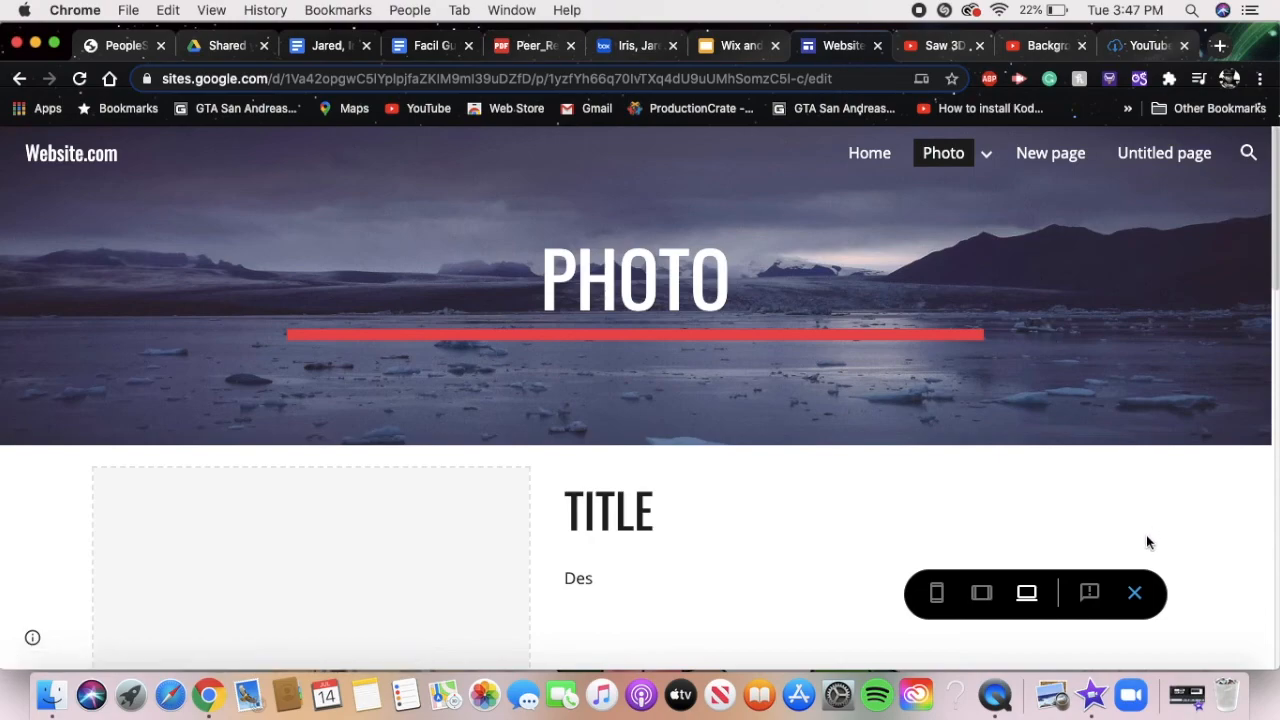
{"action": "left_click", "coordinate": [1135, 606]}
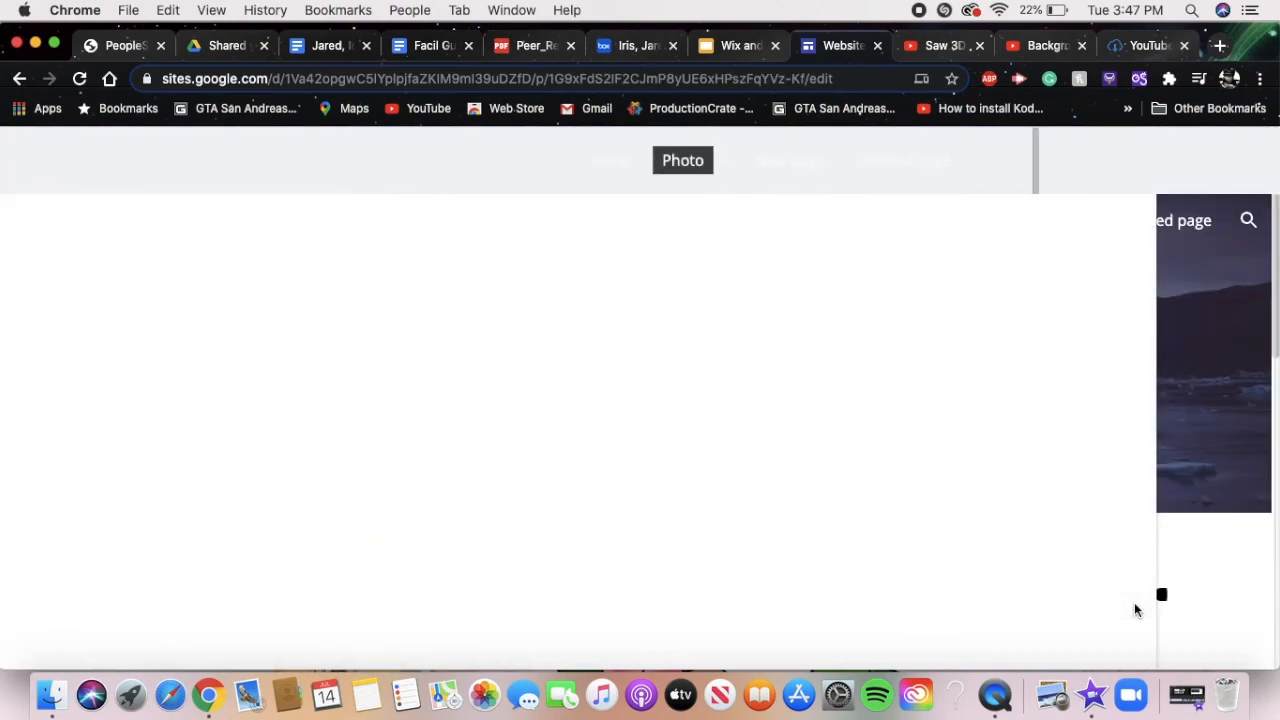